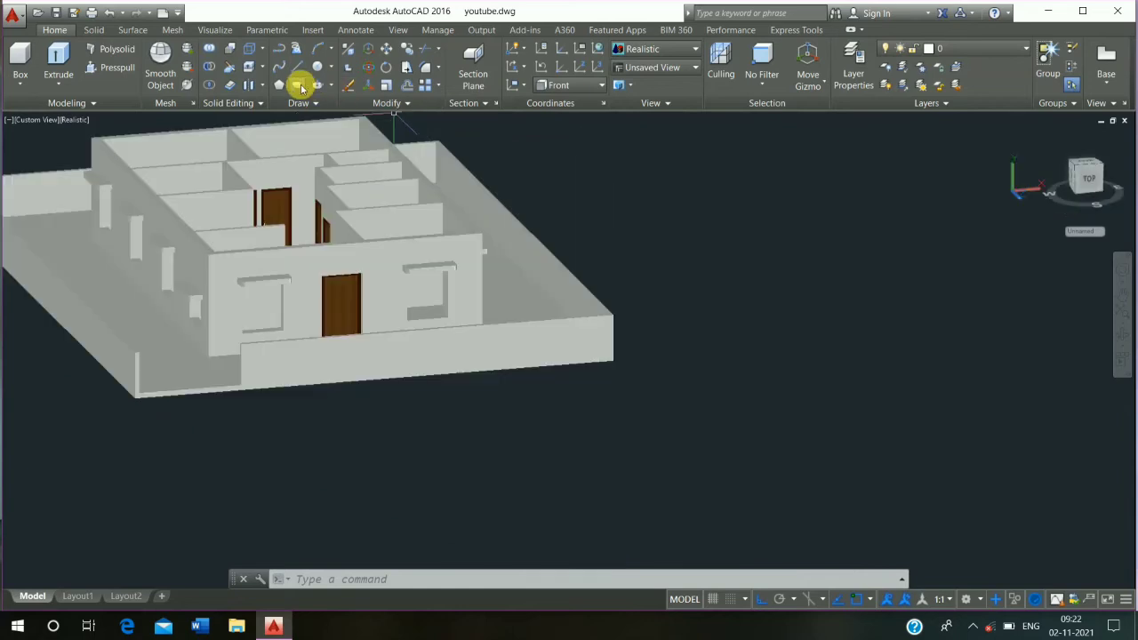
Draw a rectangle 4' long and 5' wide in the empty space beside the house.
{"action": "left_click", "coordinate": [298, 83]}
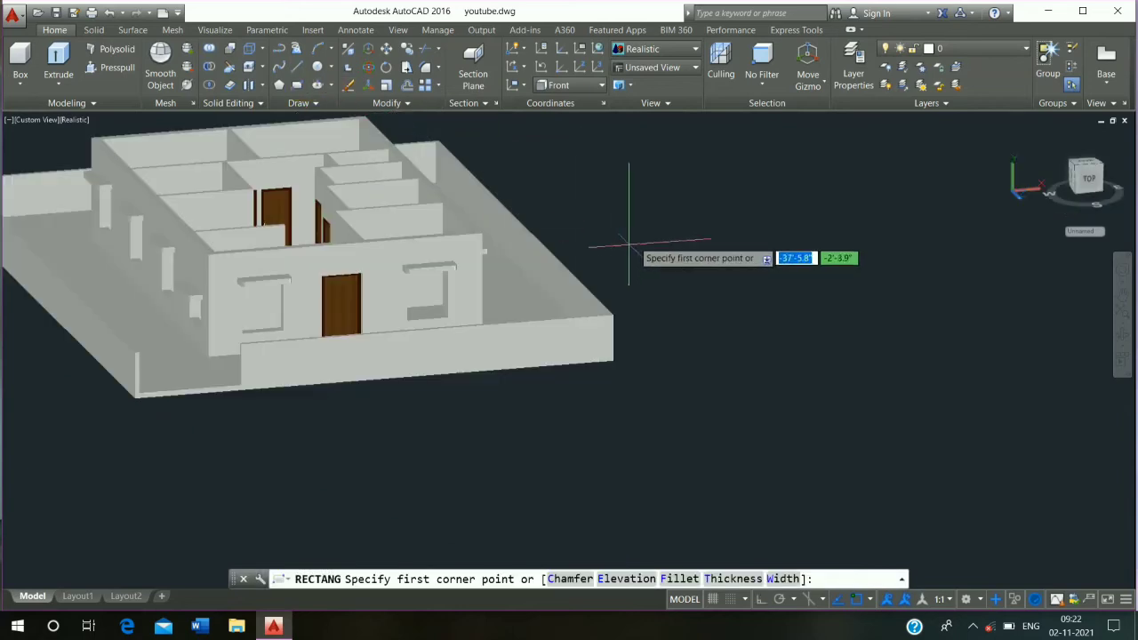
{"action": "left_click", "coordinate": [662, 200]}
{"action": "type", "text": "d"}
{"action": "key", "text": "Return"}
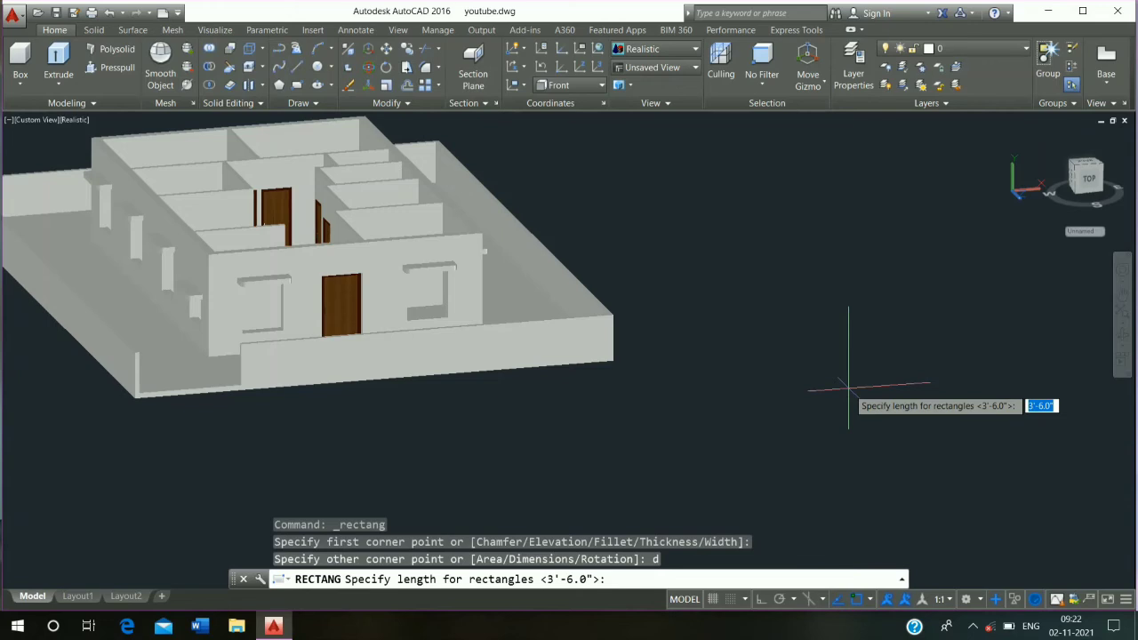
{"action": "type", "text": "4'"}
{"action": "key", "text": "Return"}
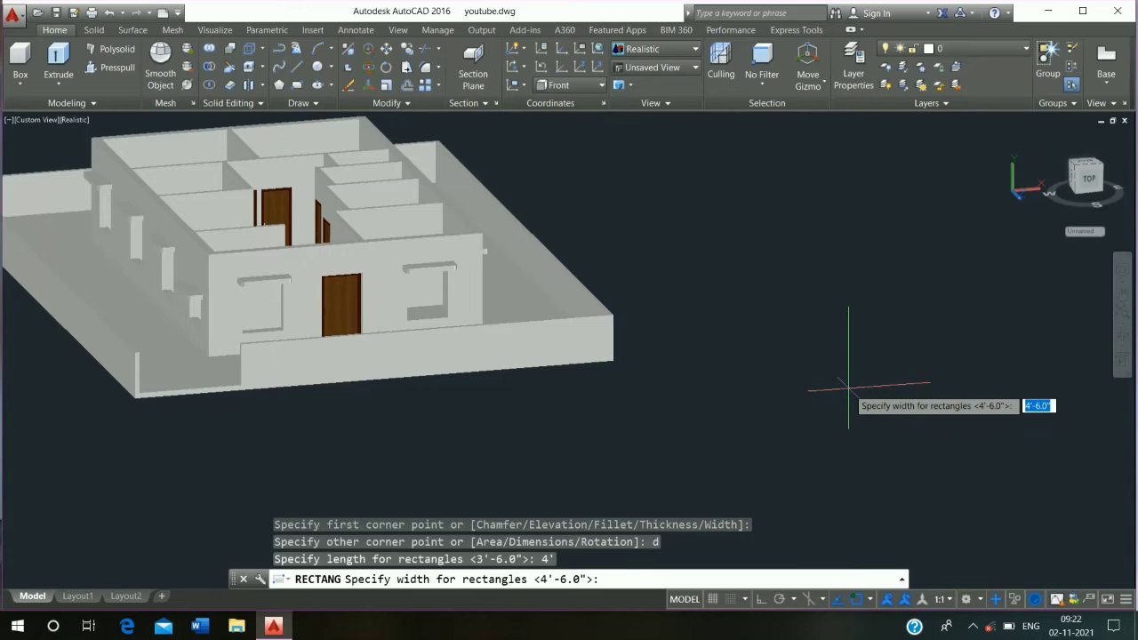
{"action": "type", "text": "5"}
{"action": "key", "text": "Return"}
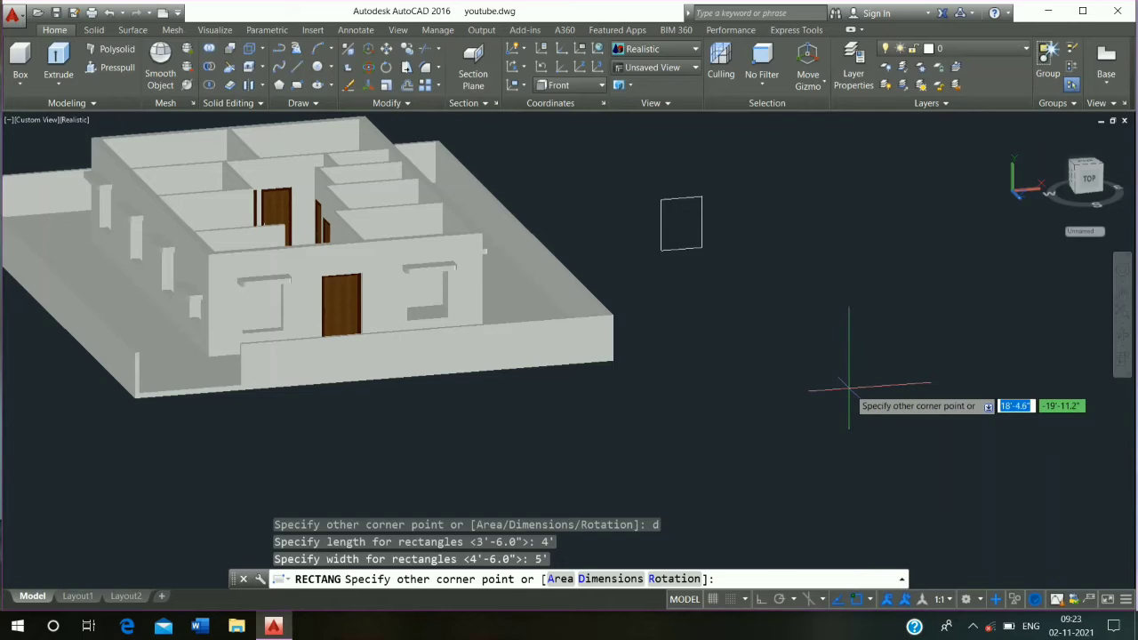
{"action": "left_click", "coordinate": [848, 388]}
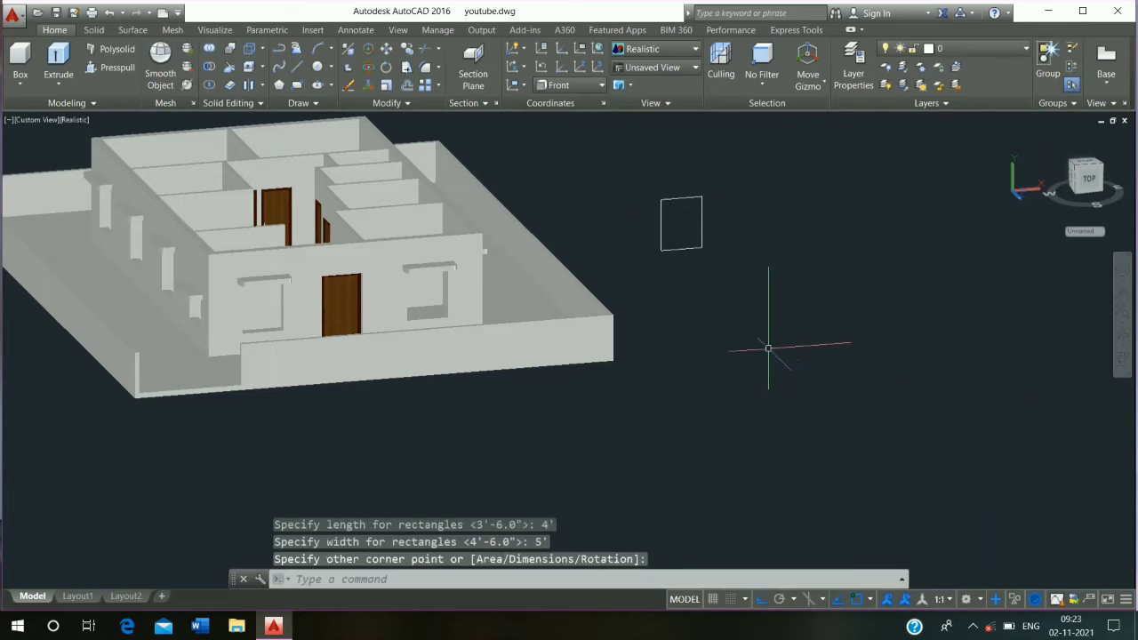
Offset the new rectangle 3" inward.
{"action": "scroll", "coordinate": [672, 206], "scroll_direction": "up", "scroll_amount": 5}
{"action": "middle_click_drag", "start_coordinate": [674, 214], "coordinate": [562, 211]}
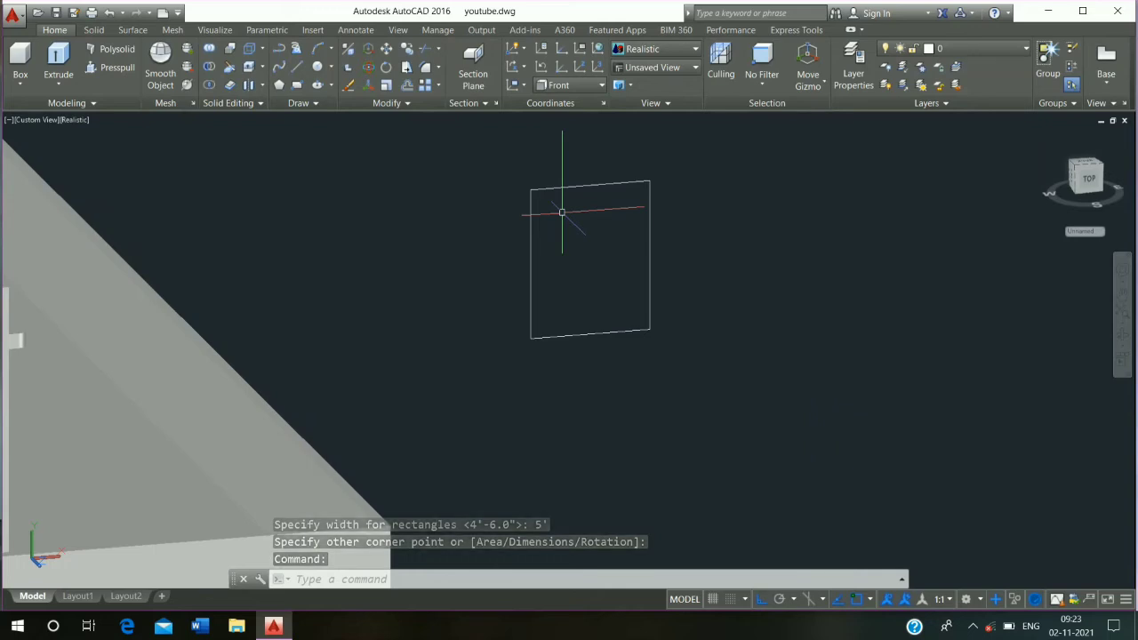
{"action": "type", "text": "o"}
{"action": "key", "text": "Return"}
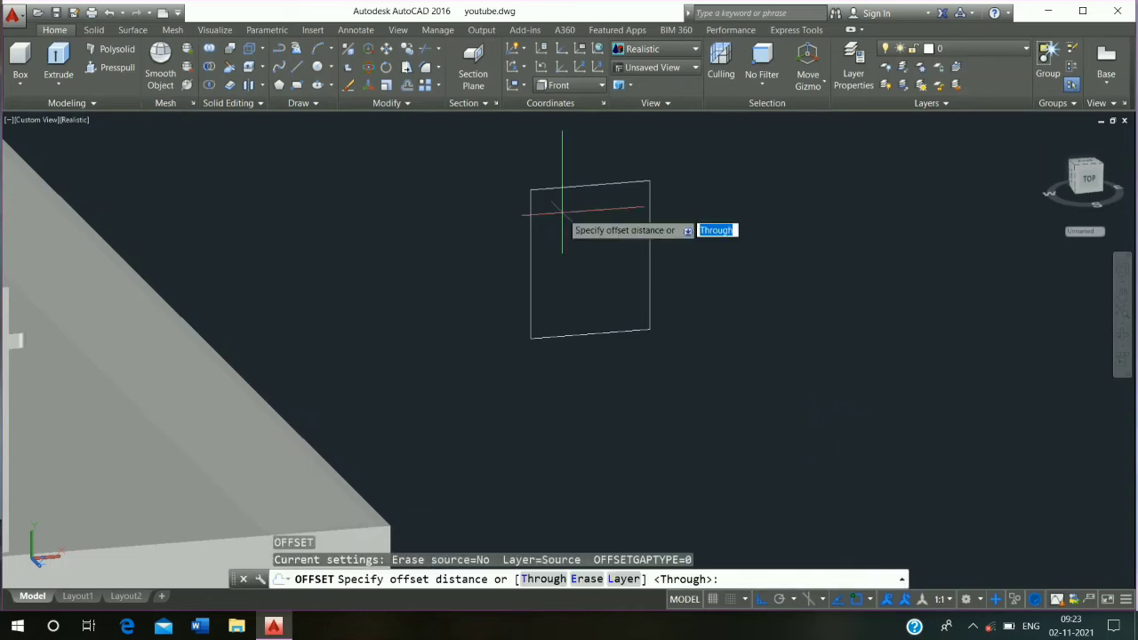
{"action": "type", "text": "3"}
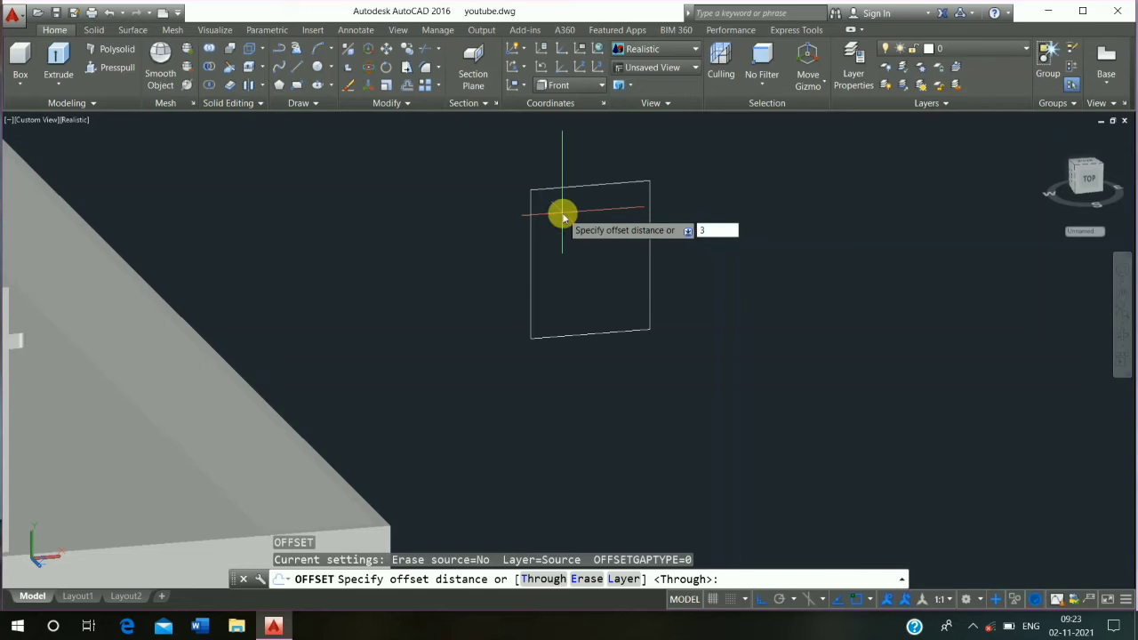
{"action": "type", "text": "\""}
{"action": "key", "text": "Return"}
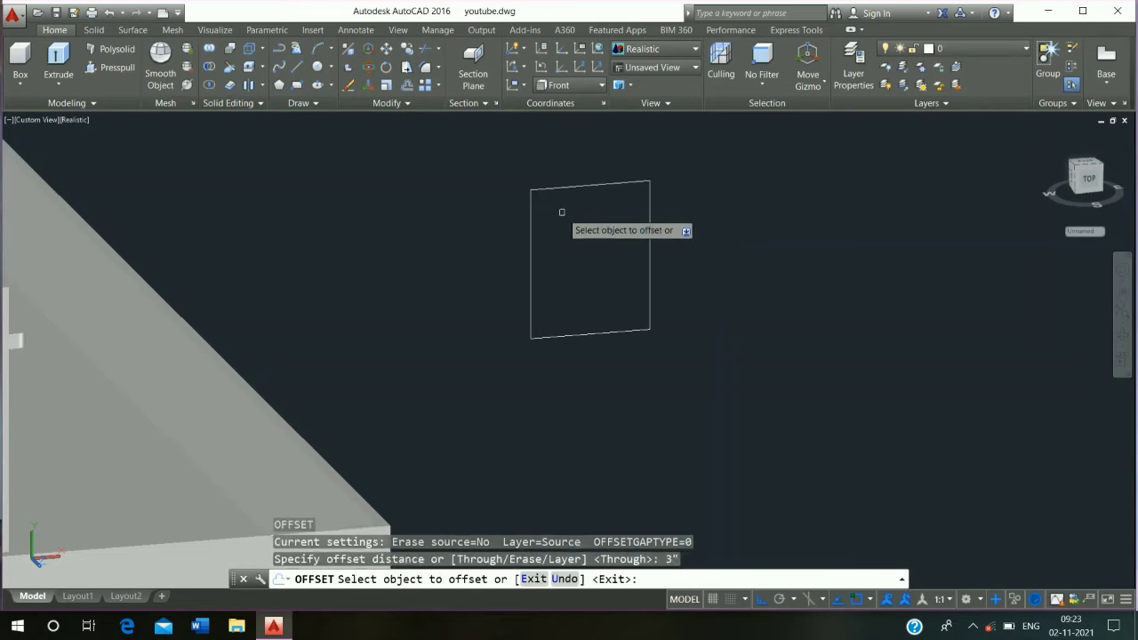
{"action": "left_click", "coordinate": [574, 186]}
{"action": "left_click", "coordinate": [590, 259]}
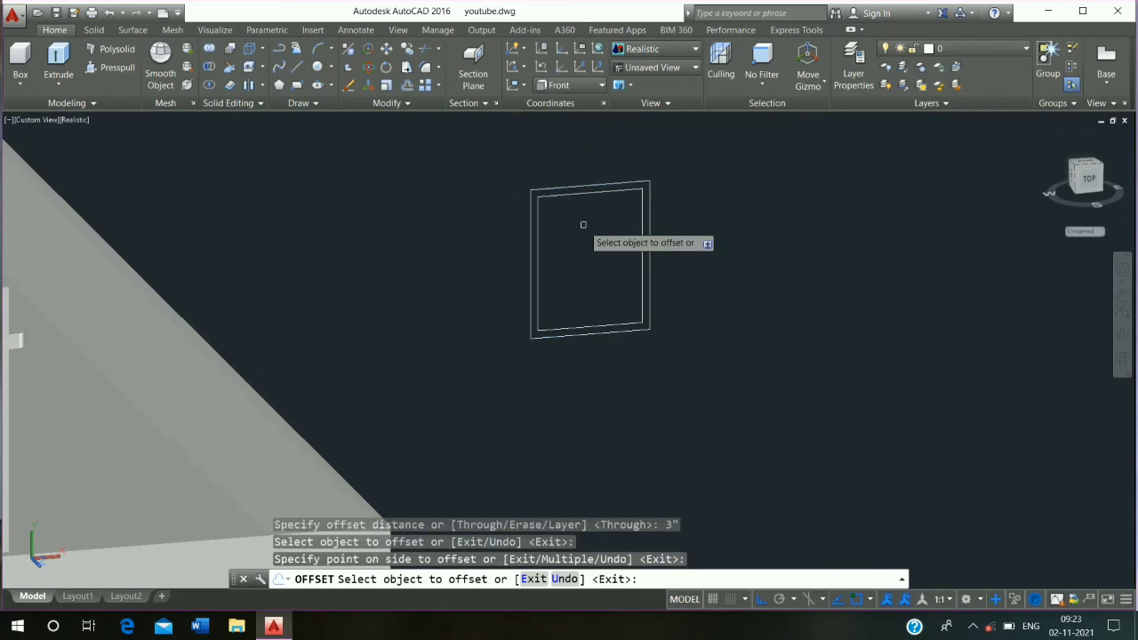
{"action": "key", "text": "Escape"}
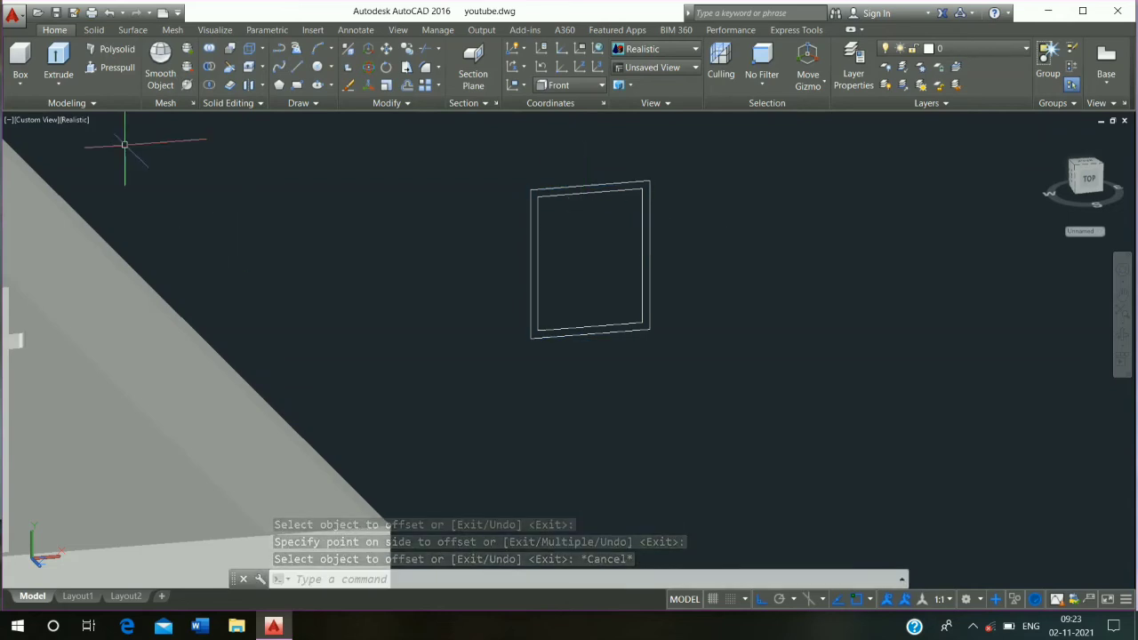
Extrude the outer rectangle to a height of 4".
{"action": "left_click", "coordinate": [58, 58]}
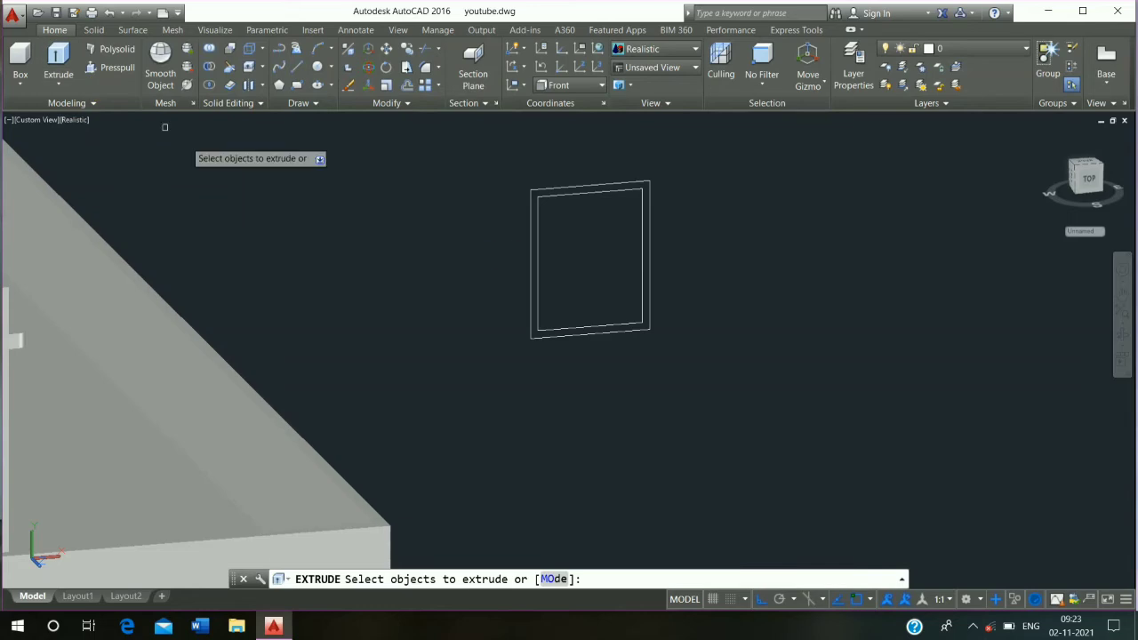
{"action": "left_click", "coordinate": [565, 187]}
{"action": "key", "text": "Return"}
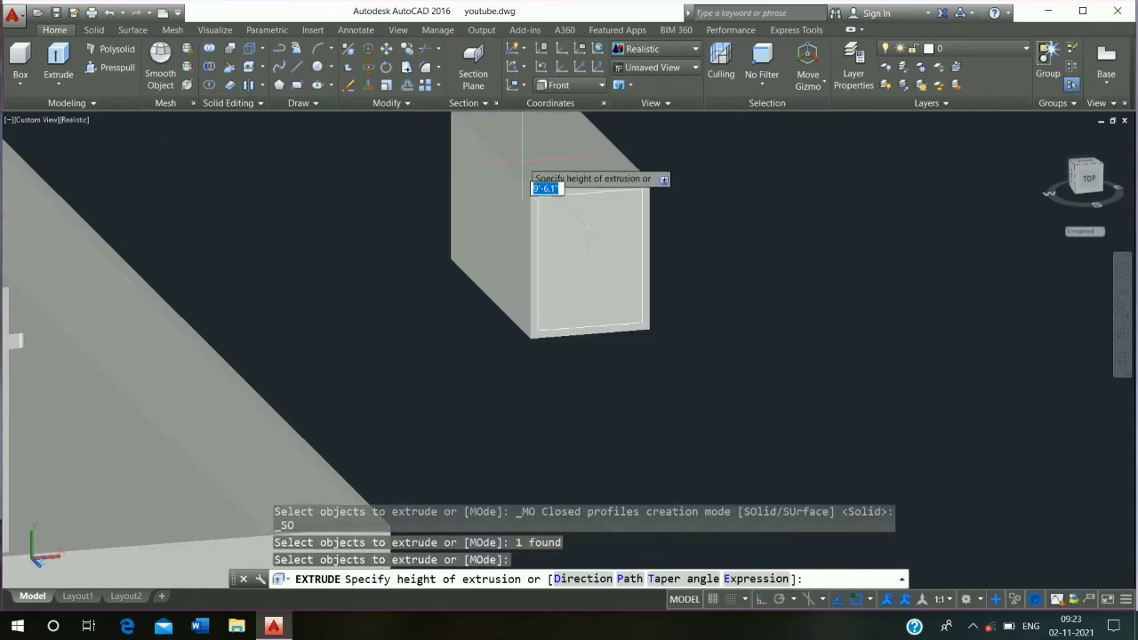
{"action": "type", "text": "4"}
{"action": "key", "text": "Return"}
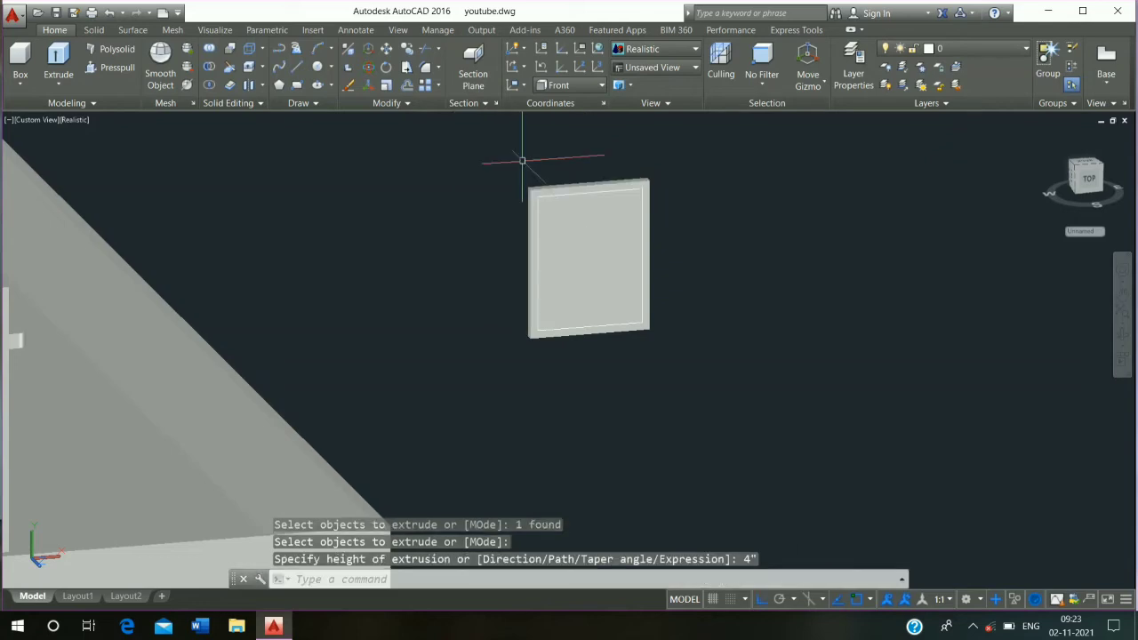
Presspull the area inside the inner rectangle back about 19' through the solid to cut the window opening.
{"action": "left_click", "coordinate": [111, 71]}
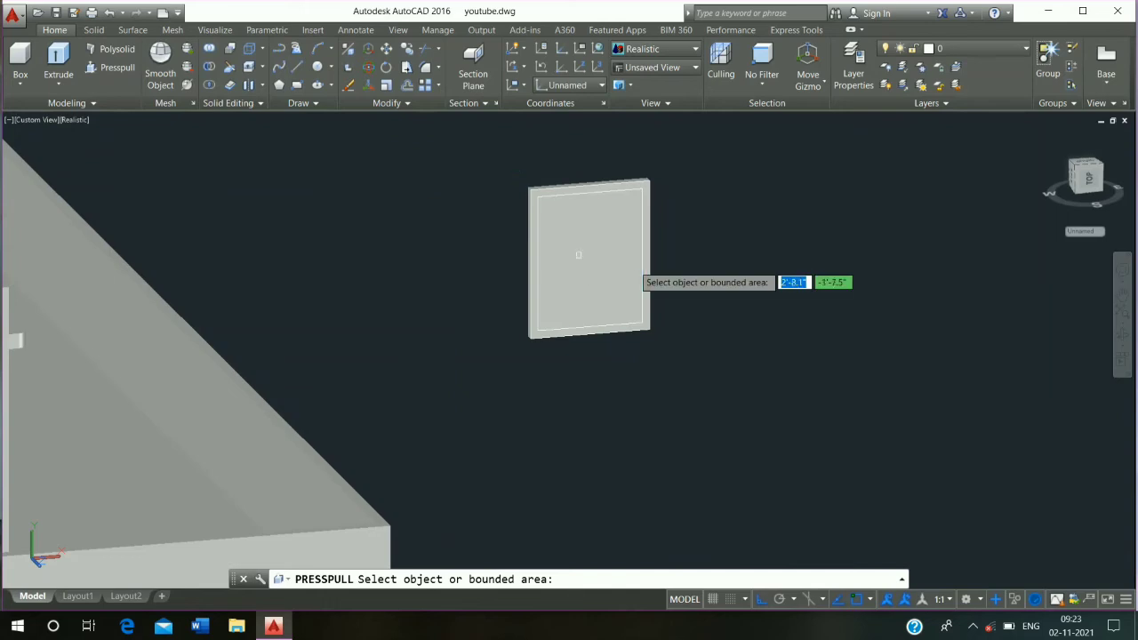
{"action": "left_click", "coordinate": [633, 264]}
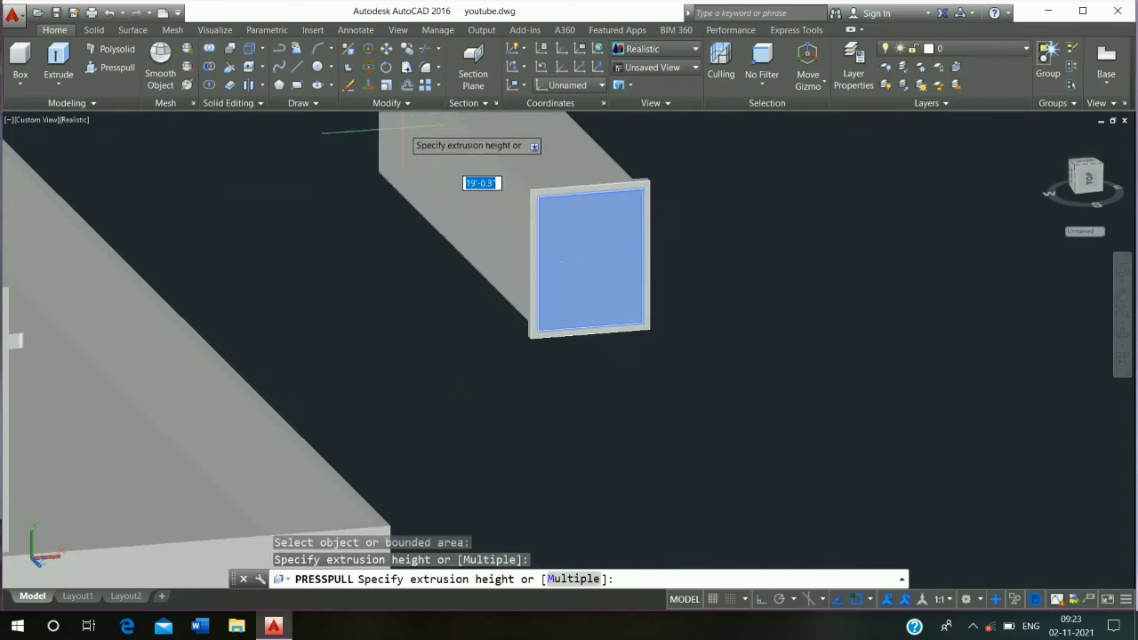
{"action": "left_click", "coordinate": [403, 127]}
{"action": "key", "text": "Escape"}
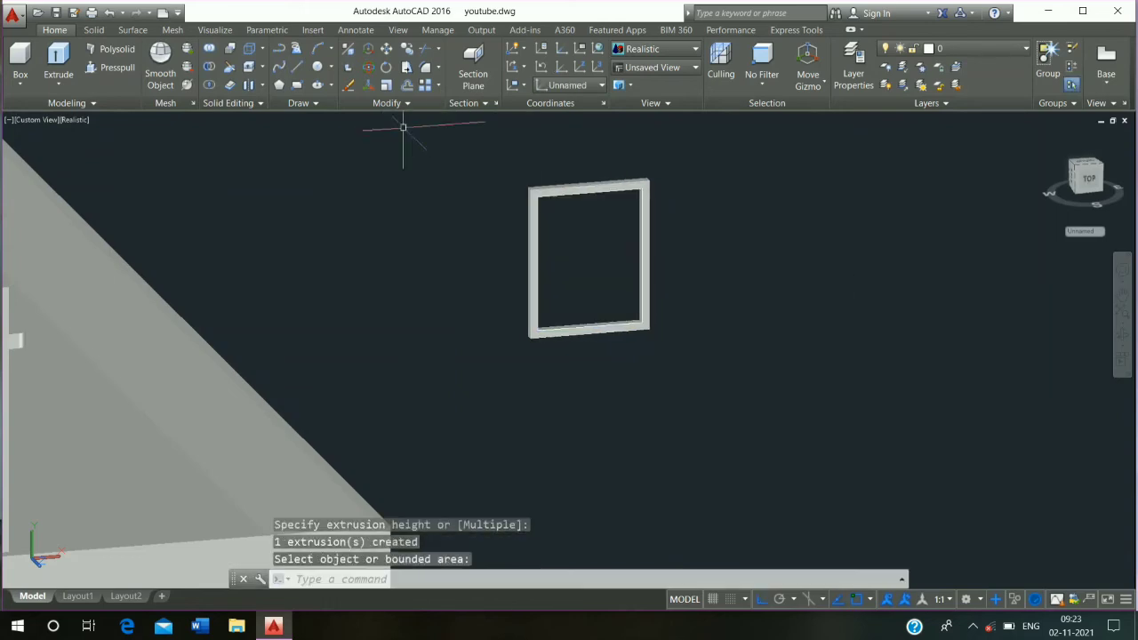
Hide the extruded outer window frame so only the inner rectangle is displayed.
{"action": "left_click", "coordinate": [603, 187]}
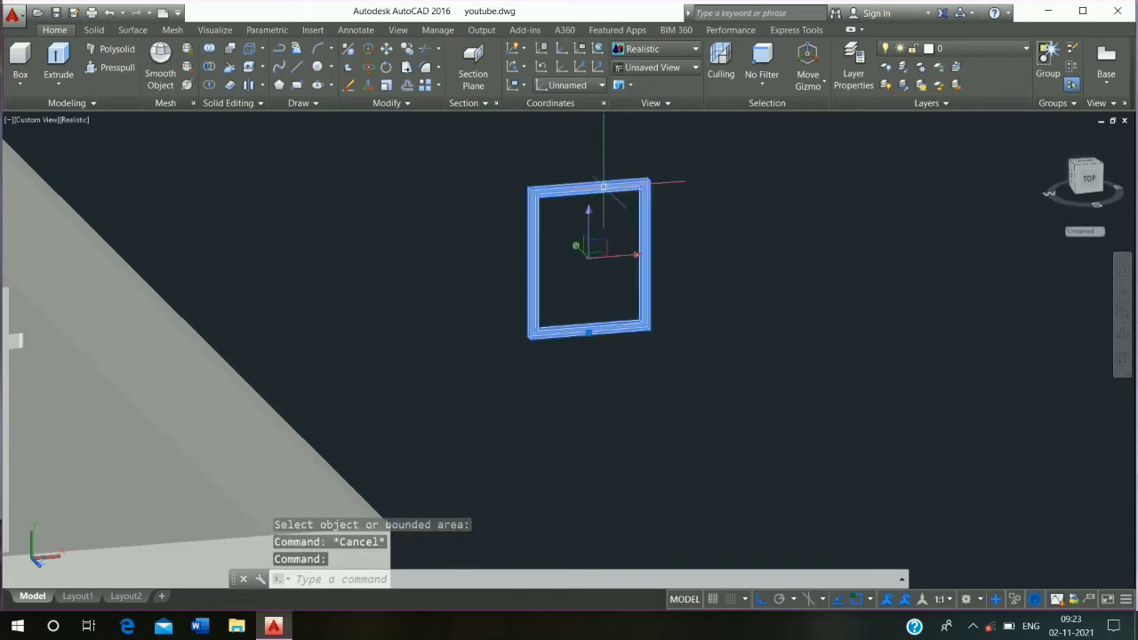
{"action": "right_click", "coordinate": [603, 187]}
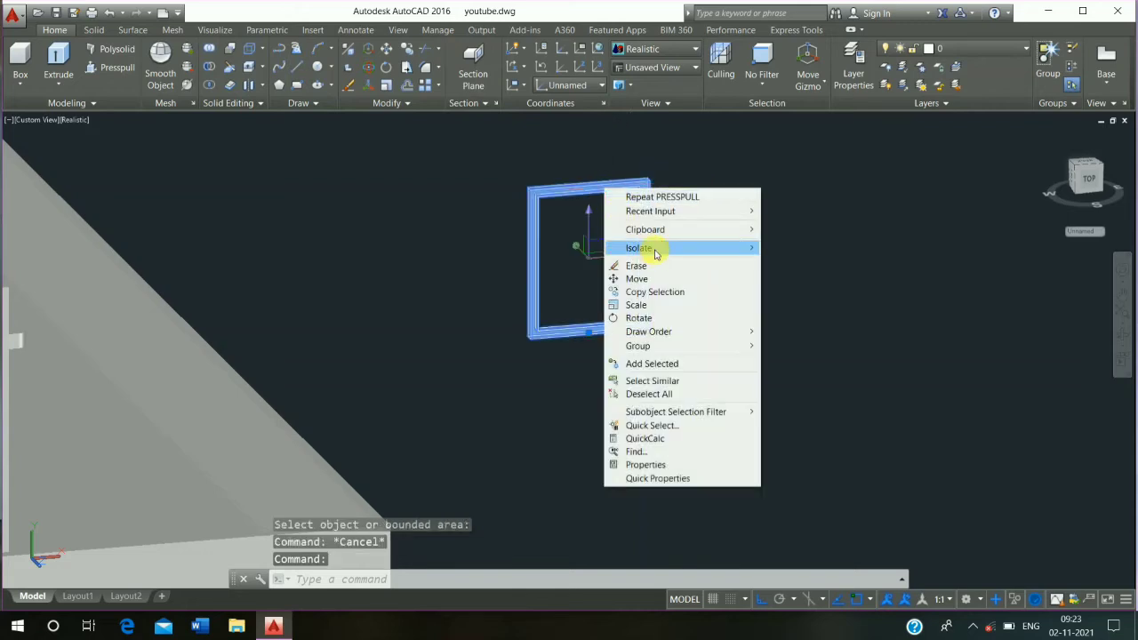
{"action": "mouse_move", "coordinate": [655, 252]}
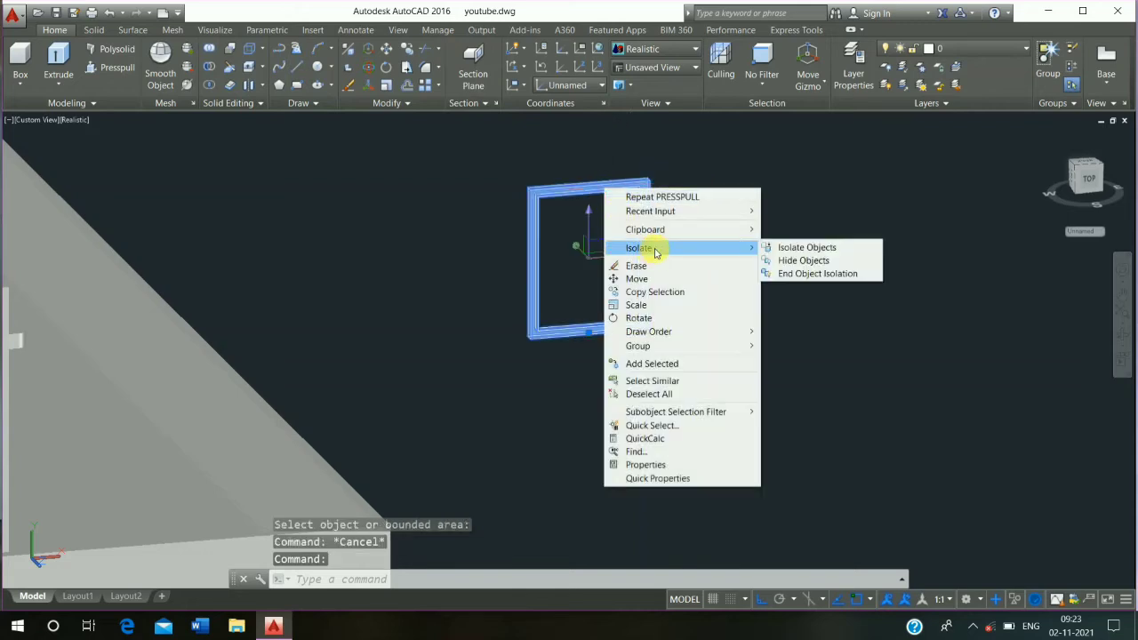
{"action": "left_click", "coordinate": [819, 265]}
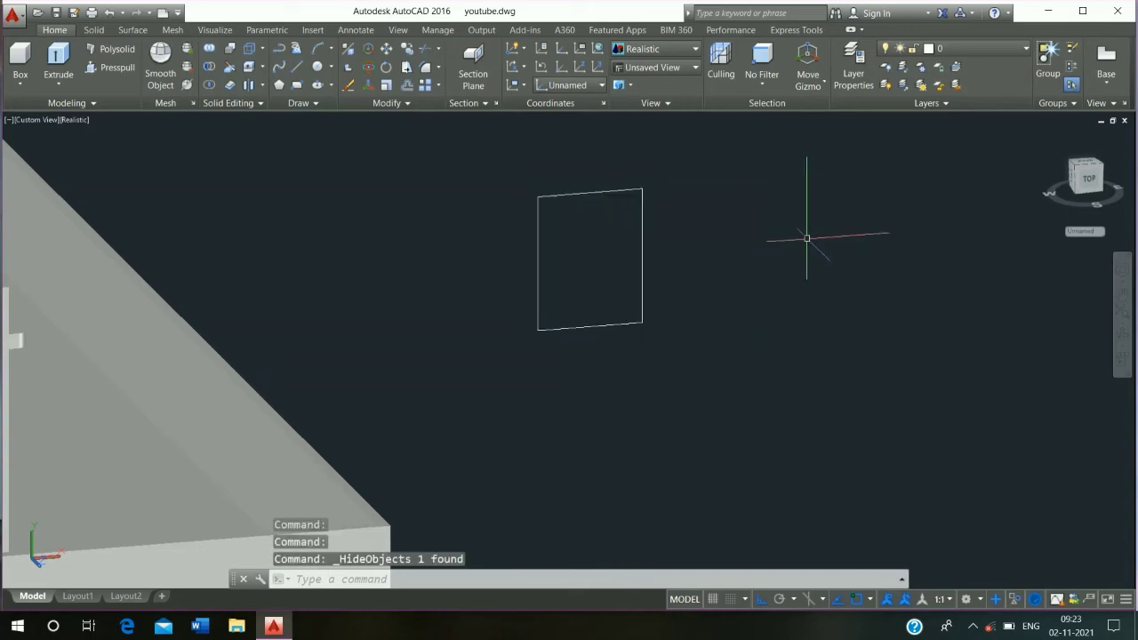
Explode the inner rectangle into separate lines.
{"action": "left_click", "coordinate": [755, 147]}
{"action": "left_click", "coordinate": [427, 466]}
{"action": "type", "text": "X"}
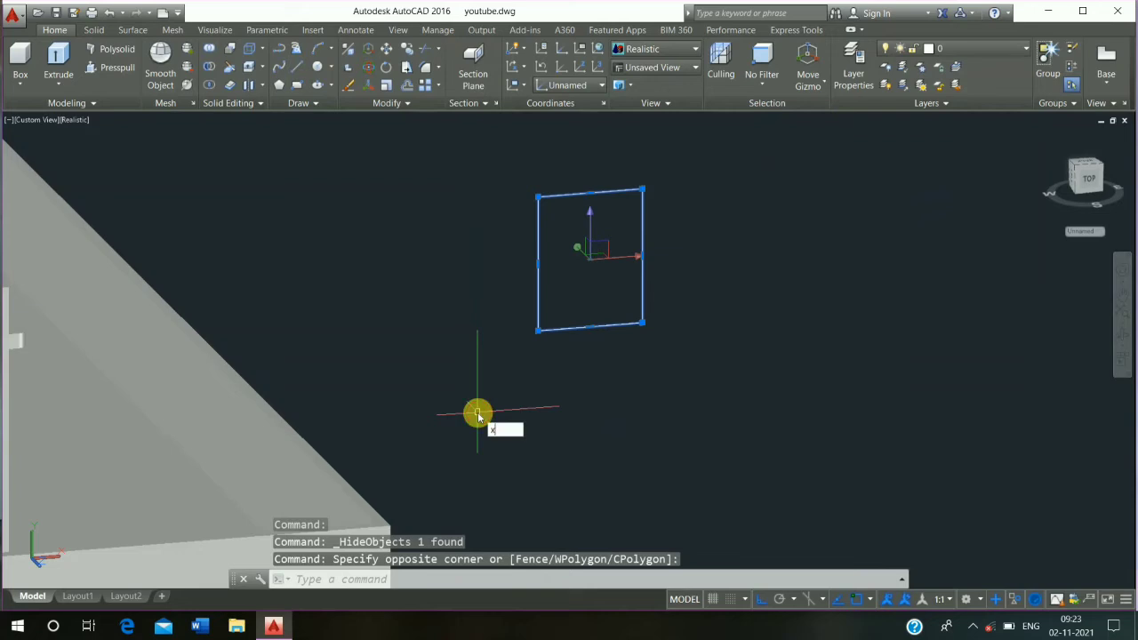
{"action": "key", "text": "Return"}
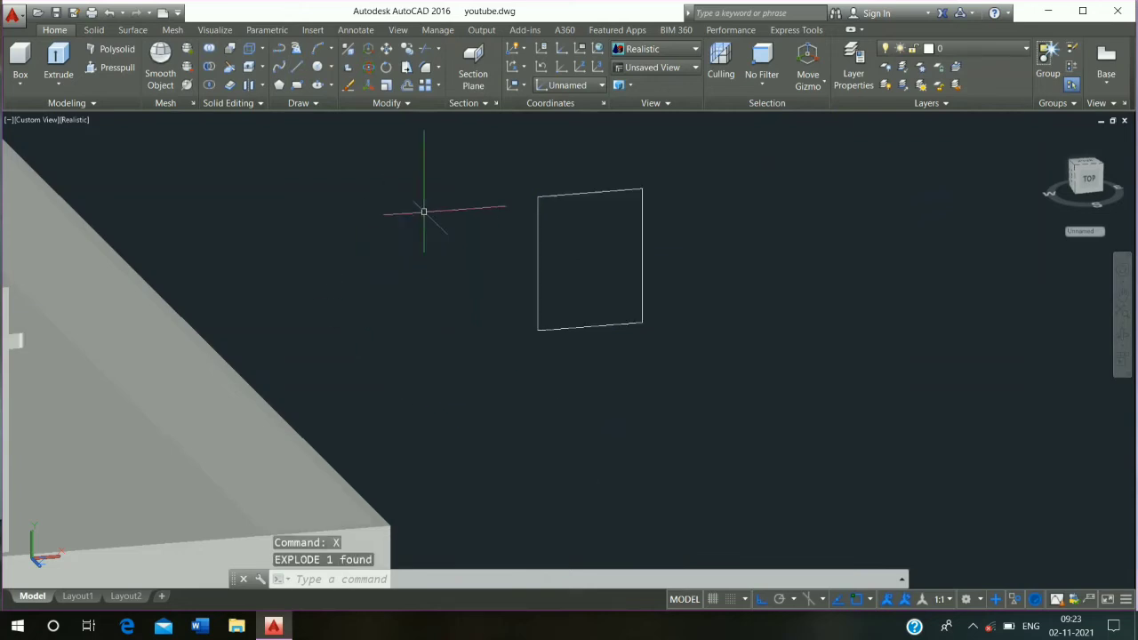
Set the coordinate system to Top and extrude the inner rectangle's top line 3" downward.
{"action": "left_click", "coordinate": [589, 84]}
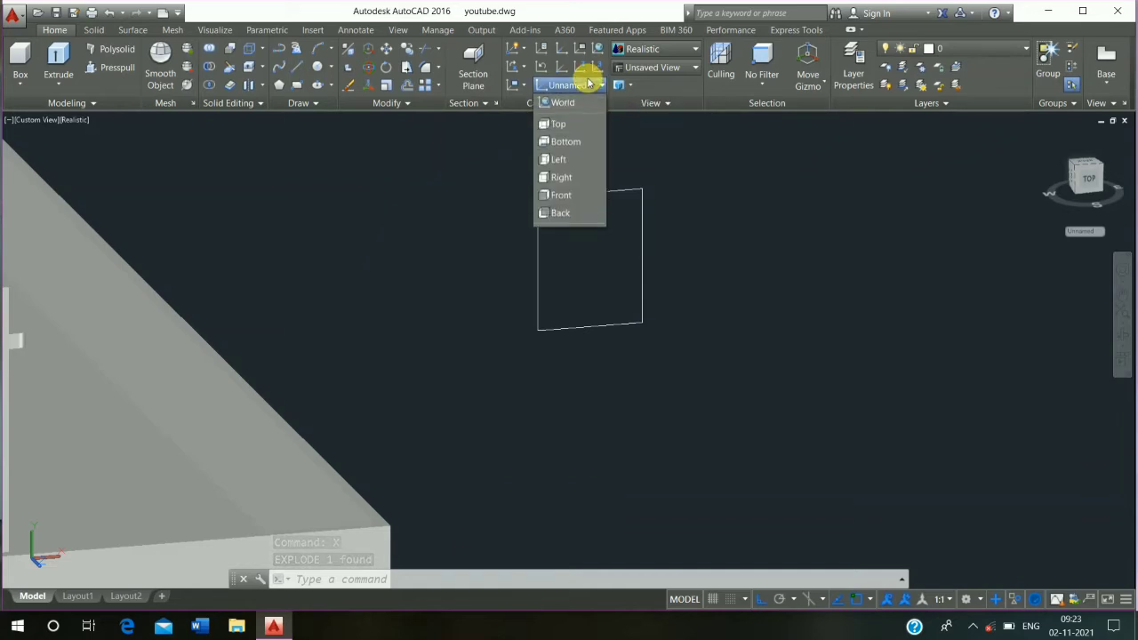
{"action": "left_click", "coordinate": [577, 129]}
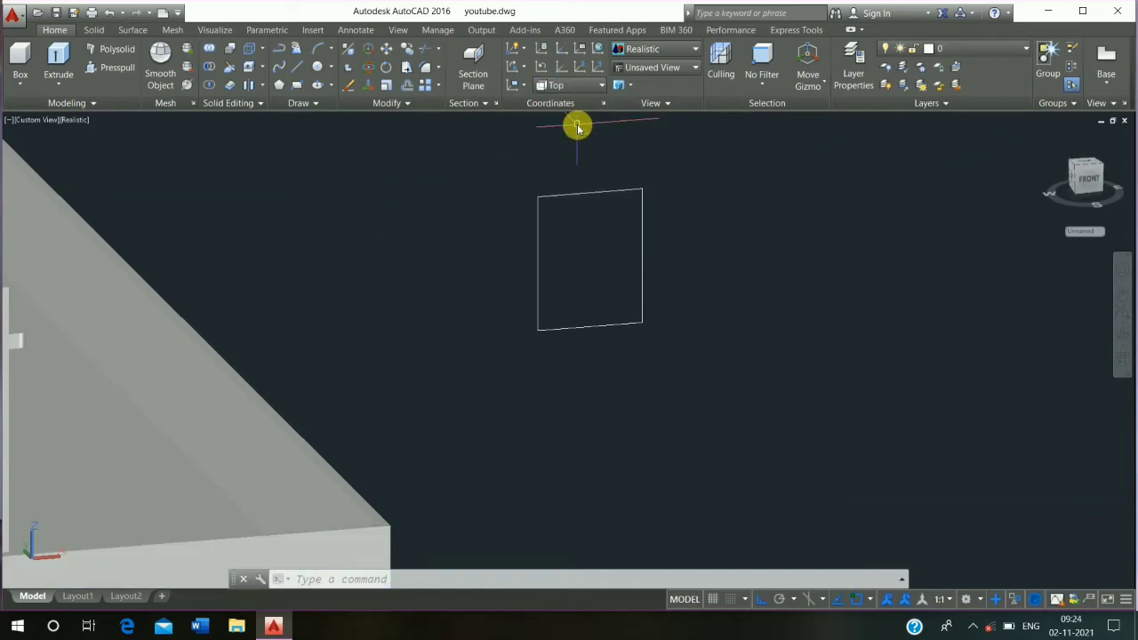
{"action": "left_click", "coordinate": [70, 49]}
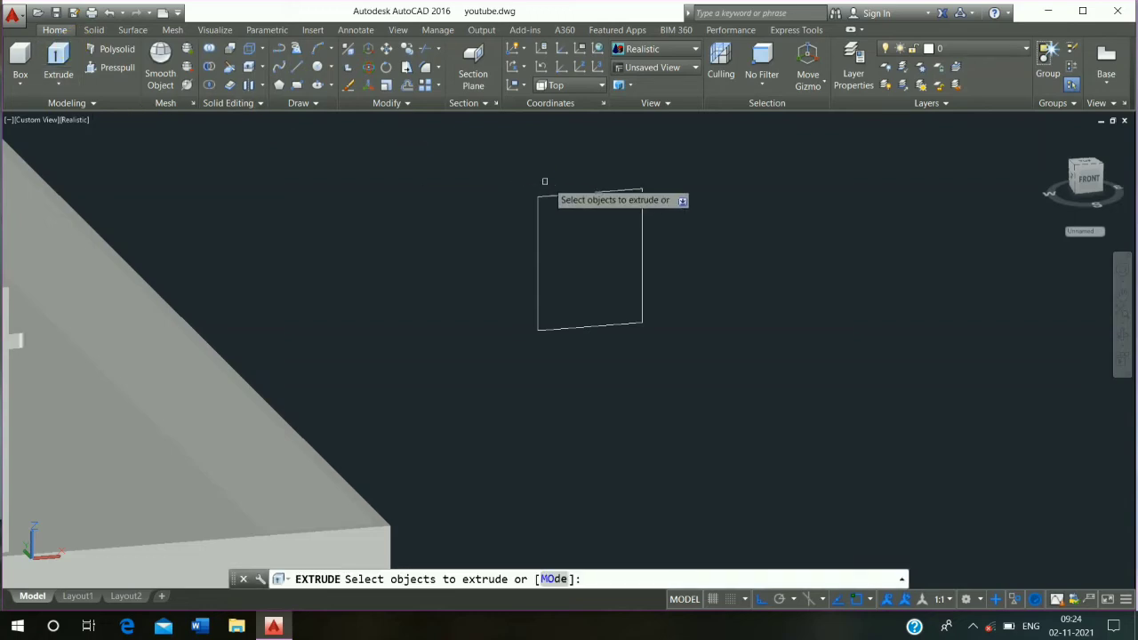
{"action": "left_click", "coordinate": [583, 195]}
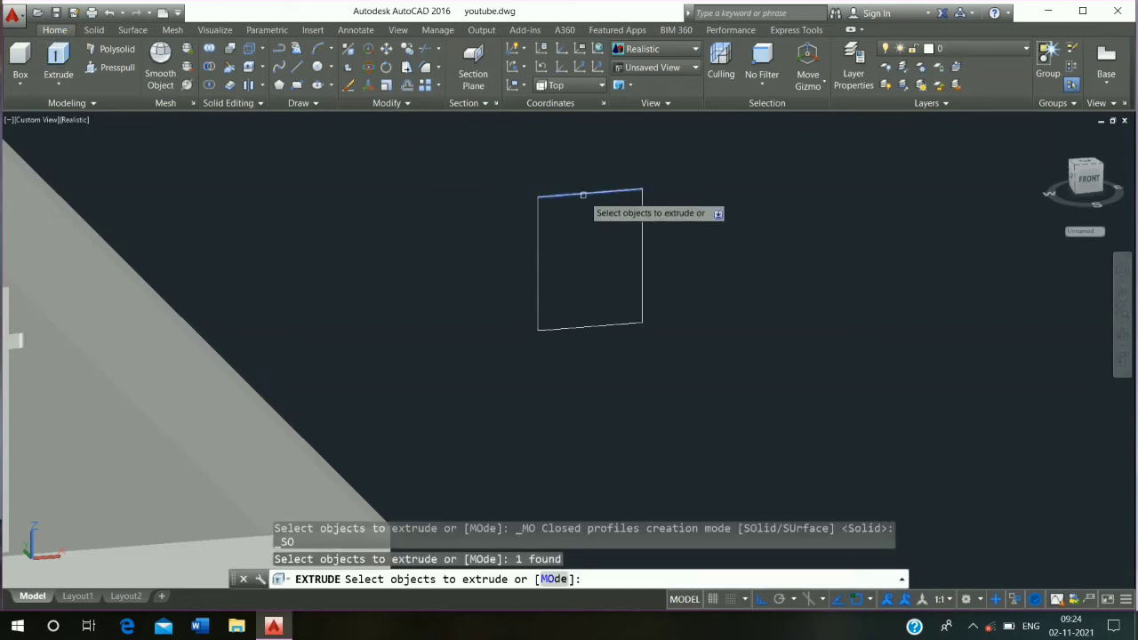
{"action": "key", "text": "Return"}
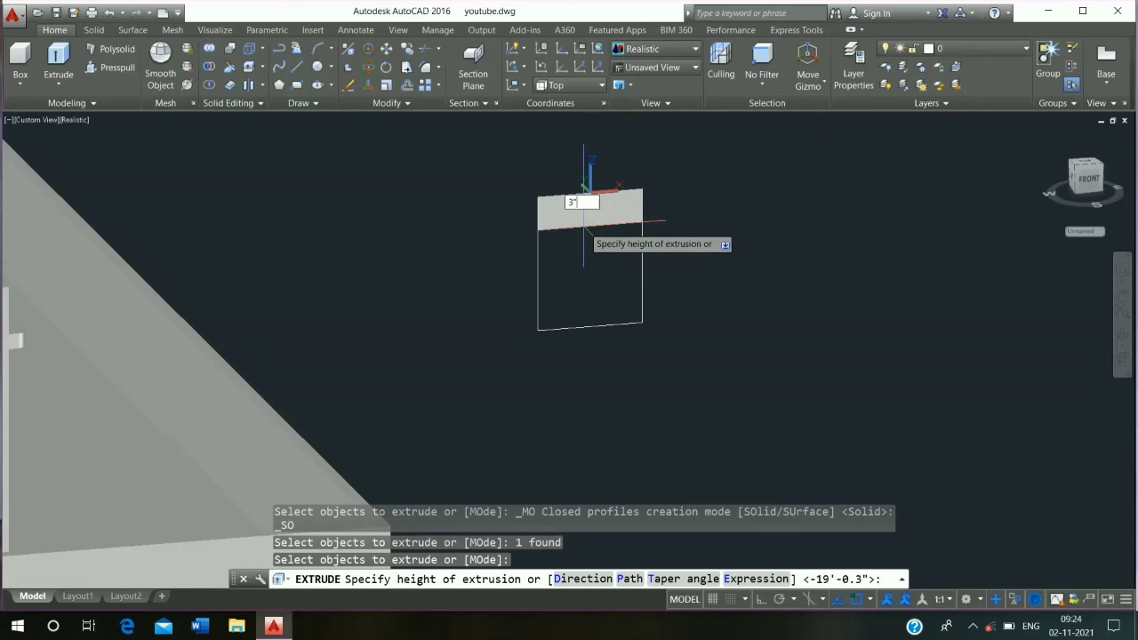
{"action": "type", "text": "3\""}
{"action": "key", "text": "Return"}
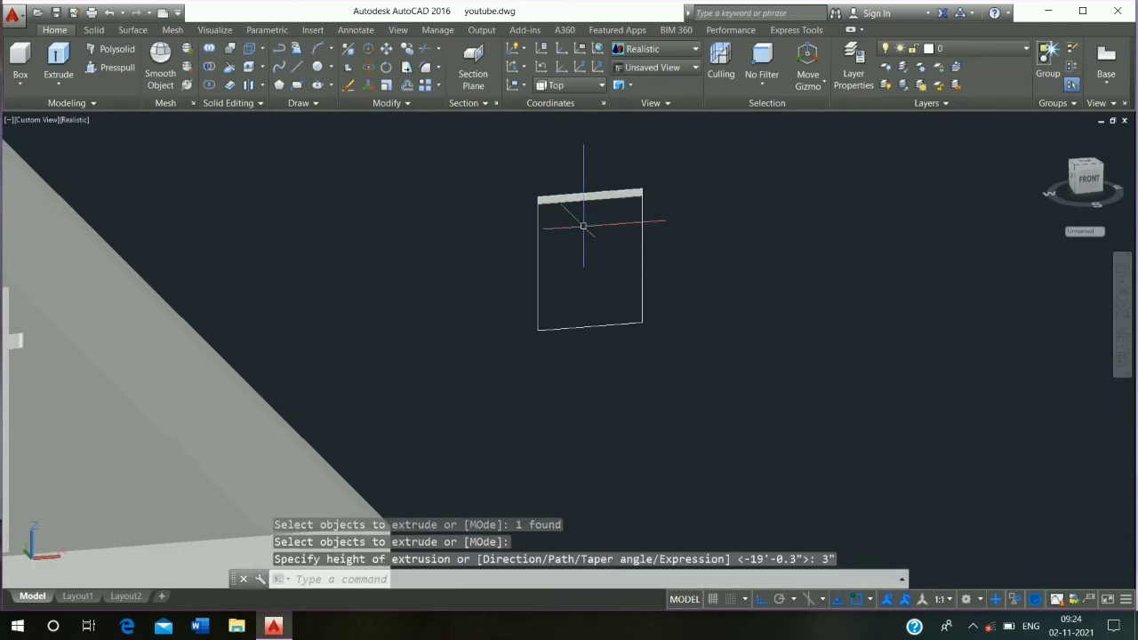
{"action": "key", "text": "Escape"}
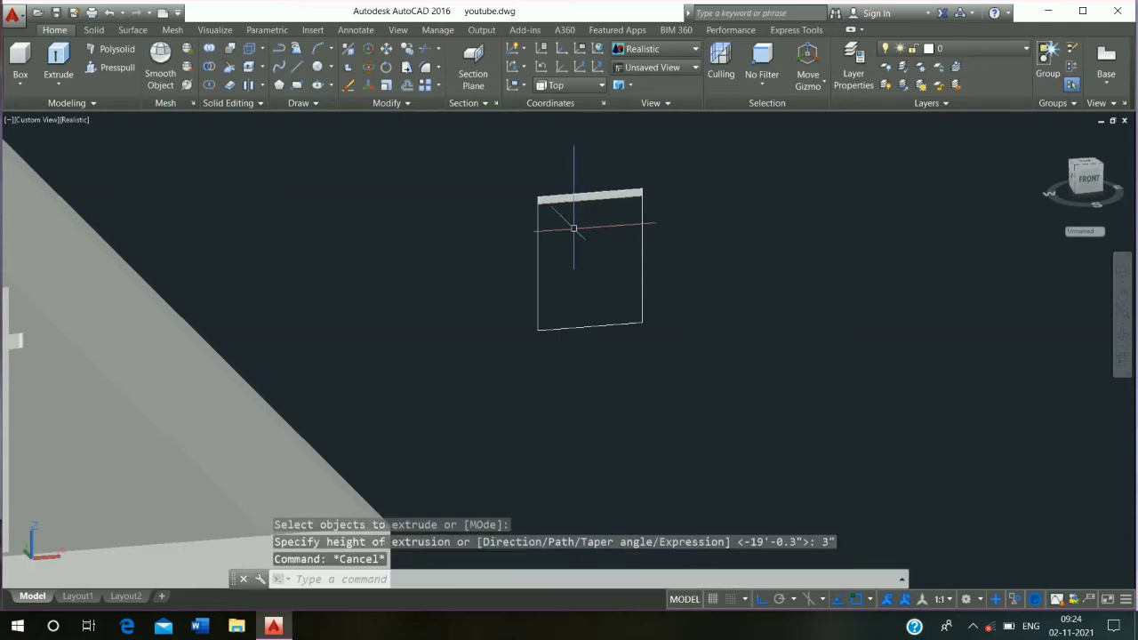
Extrude the inner rectangle's left line 3" toward the inside.
{"action": "left_click", "coordinate": [70, 55]}
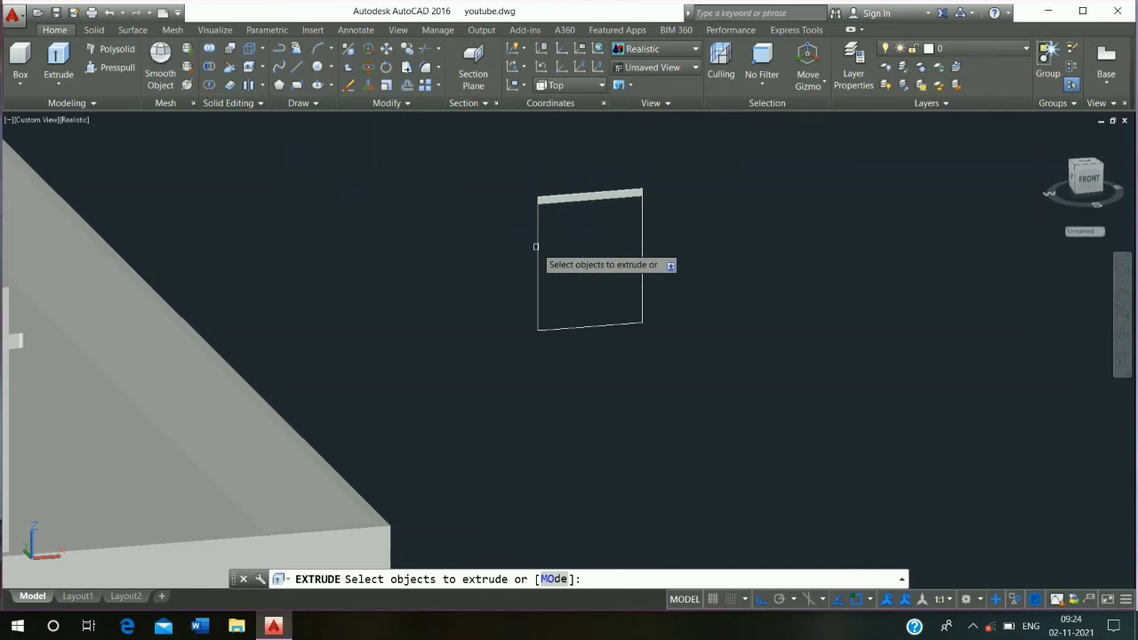
{"action": "left_click", "coordinate": [535, 247]}
{"action": "key", "text": "Return"}
{"action": "type", "text": "3\""}
{"action": "key", "text": "Return"}
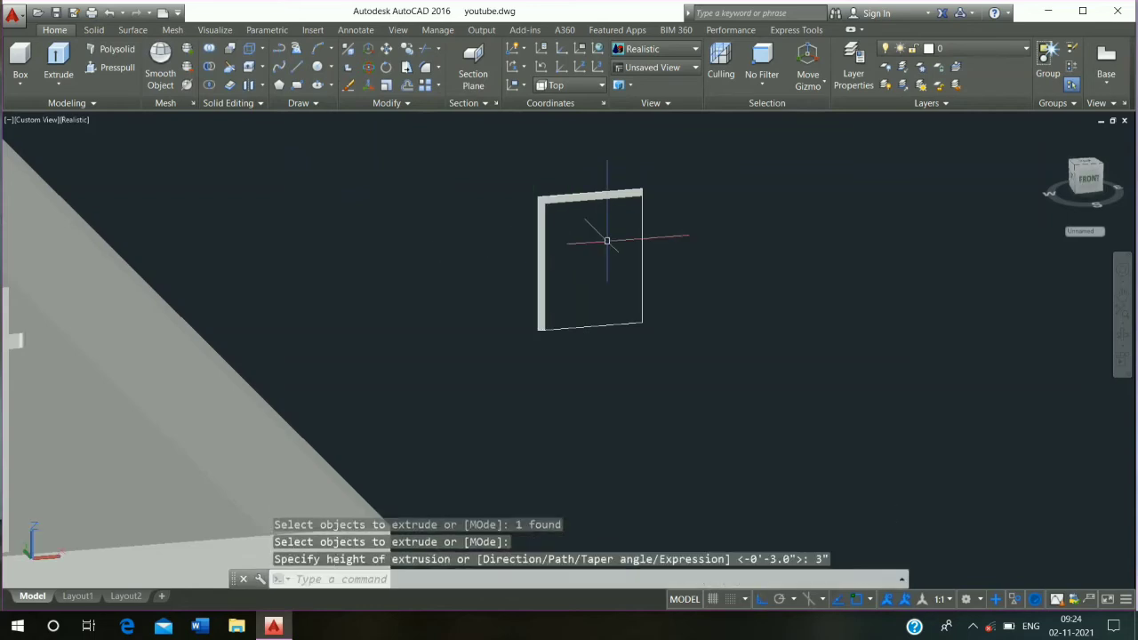
Extrude the inner rectangle's bottom line 3" upward.
{"action": "key", "text": "Return"}
{"action": "left_click", "coordinate": [605, 325]}
{"action": "key", "text": "Return"}
{"action": "type", "text": "3"}
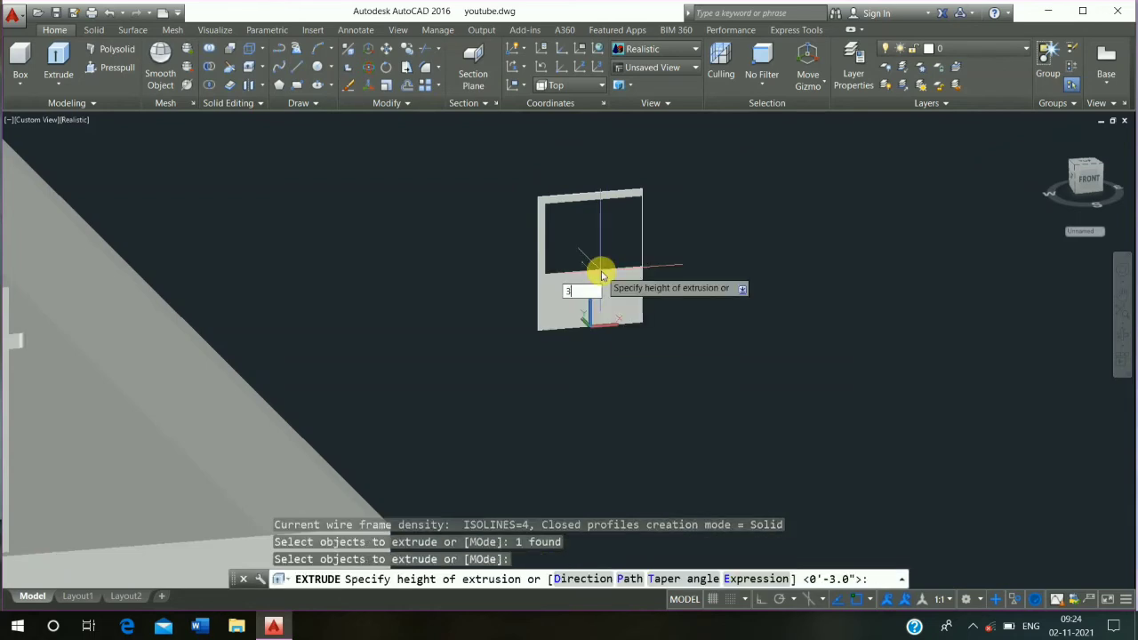
{"action": "key", "text": "Return"}
Extrude the inner rectangle's right line 3" toward the inside.
{"action": "key", "text": "Return"}
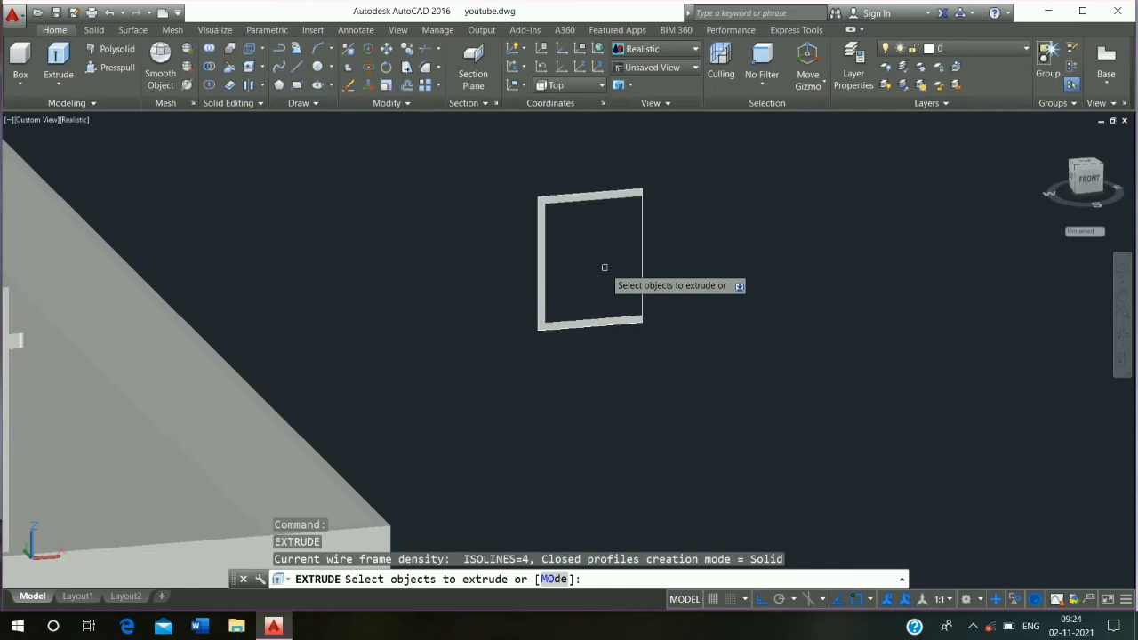
{"action": "left_click", "coordinate": [642, 240]}
{"action": "key", "text": "Return"}
{"action": "type", "text": "3"}
{"action": "key", "text": "Return"}
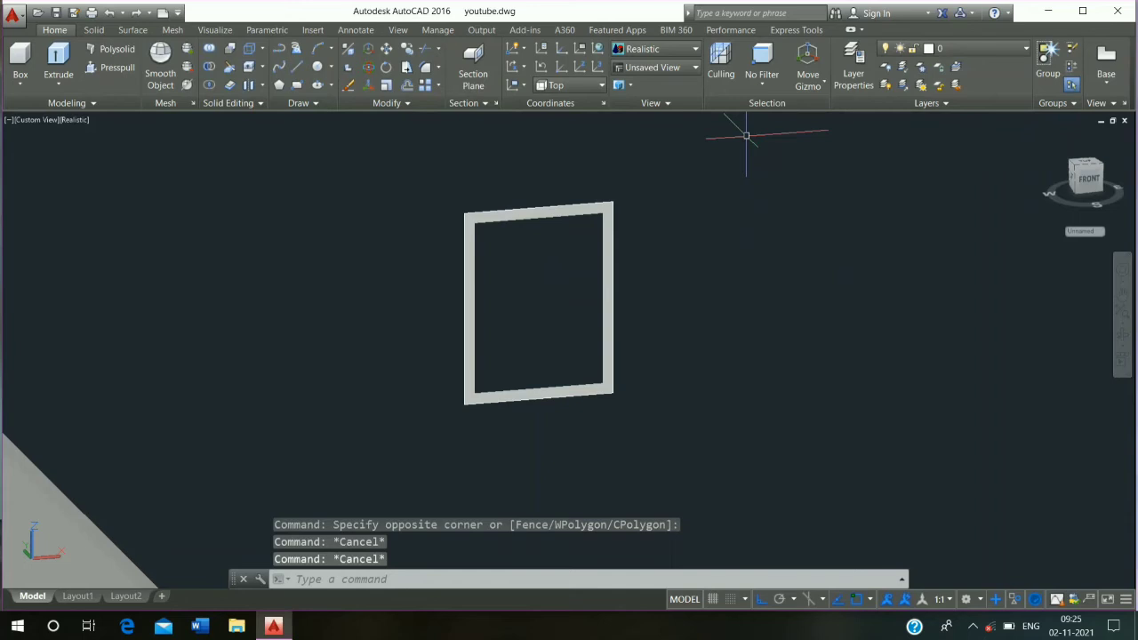
Group all the pieces of the isolated inner frame into one object.
{"action": "left_click", "coordinate": [746, 135]}
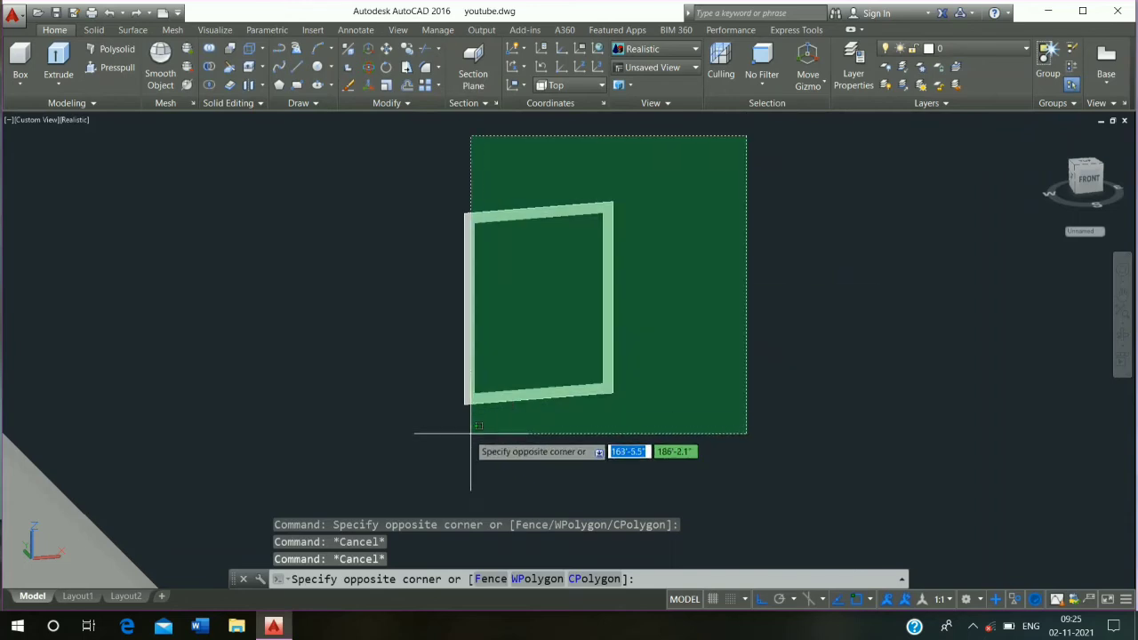
{"action": "left_click", "coordinate": [370, 494]}
{"action": "left_click", "coordinate": [1045, 49]}
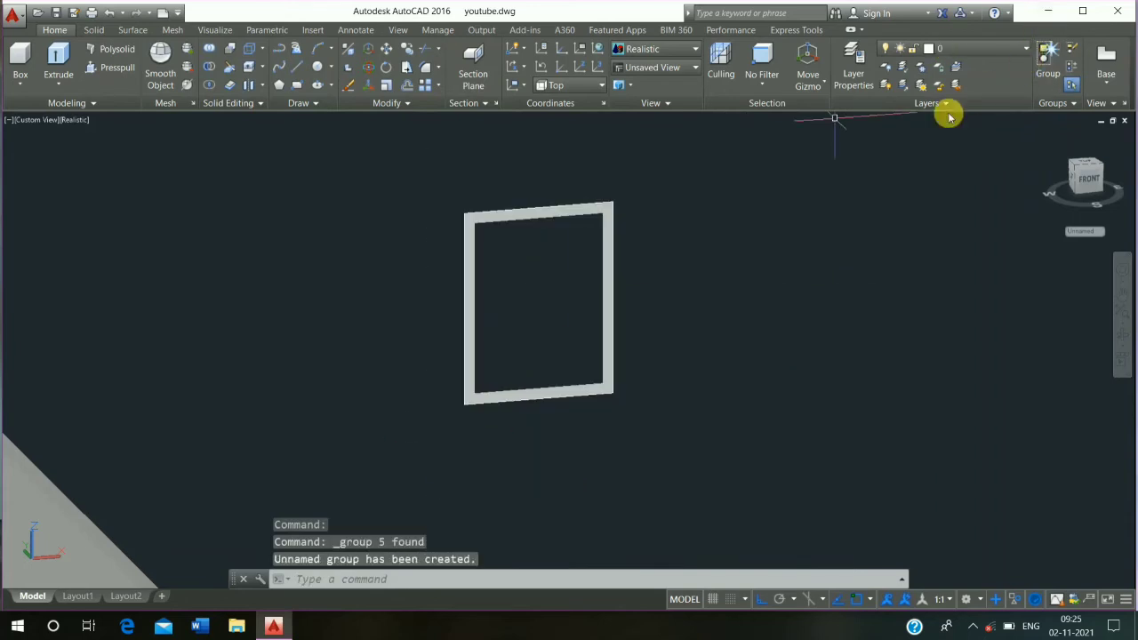
End the object isolation to bring the hidden outer frame back.
{"action": "right_click", "coordinate": [654, 218]}
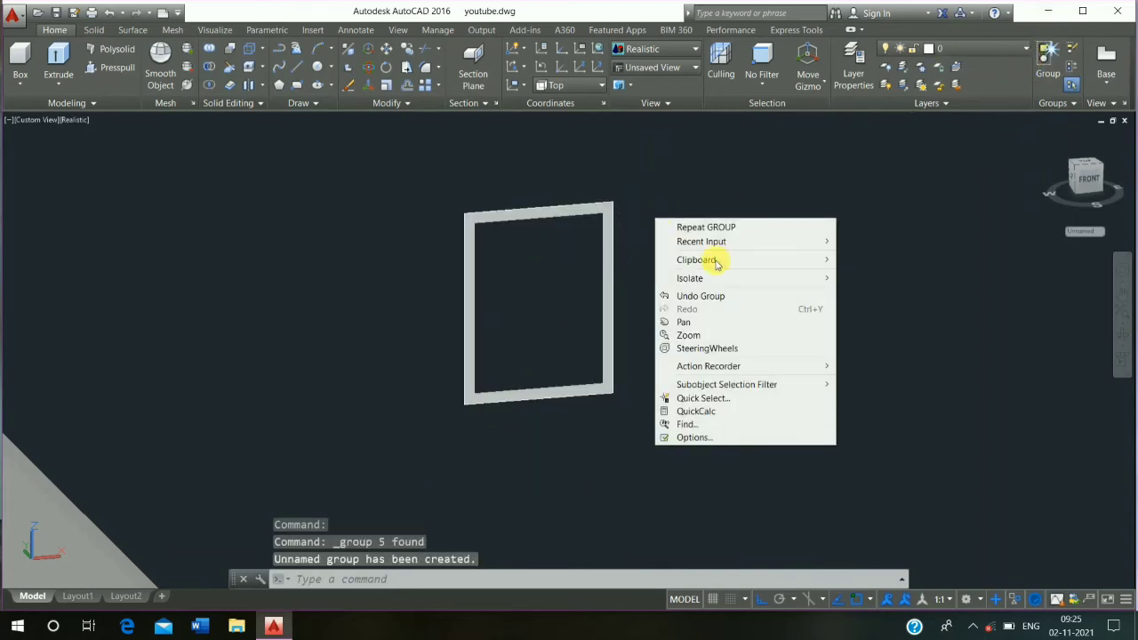
{"action": "mouse_move", "coordinate": [737, 276]}
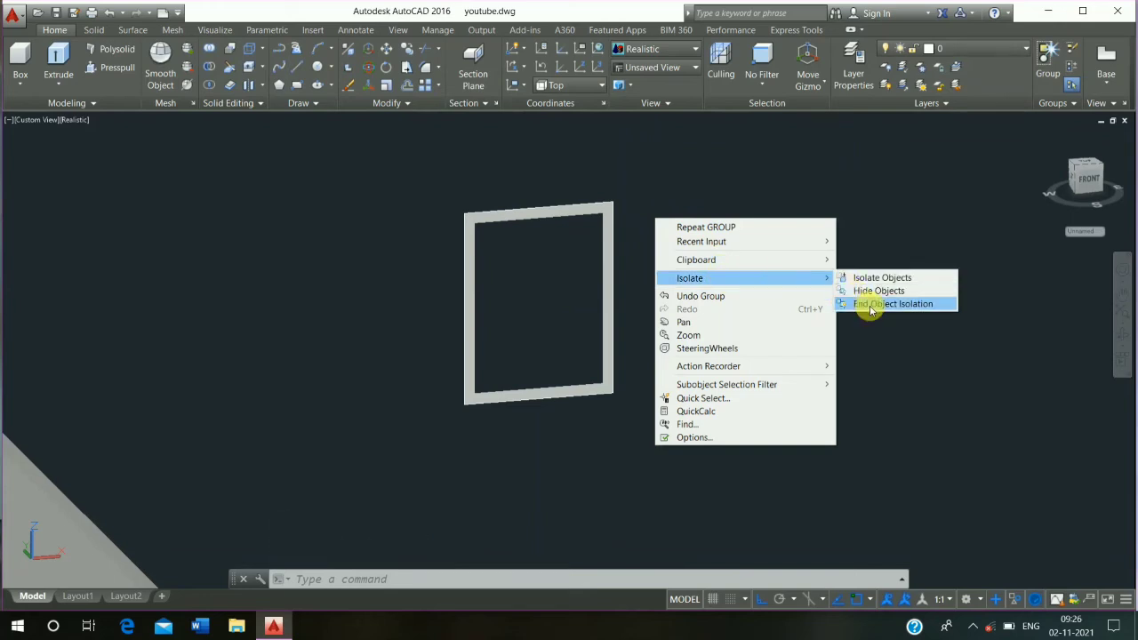
{"action": "left_click", "coordinate": [870, 305]}
Move the inner frame group 2" back into the depth of the outer frame, using its lower corner as base point.
{"action": "key", "text": "Escape"}
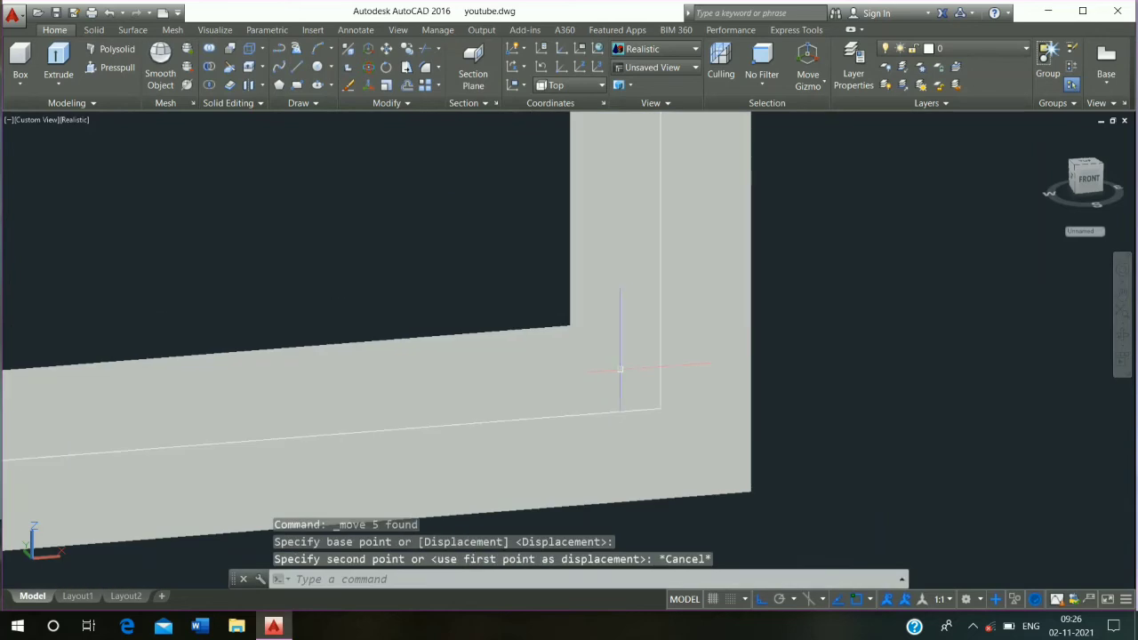
{"action": "left_click", "coordinate": [611, 377]}
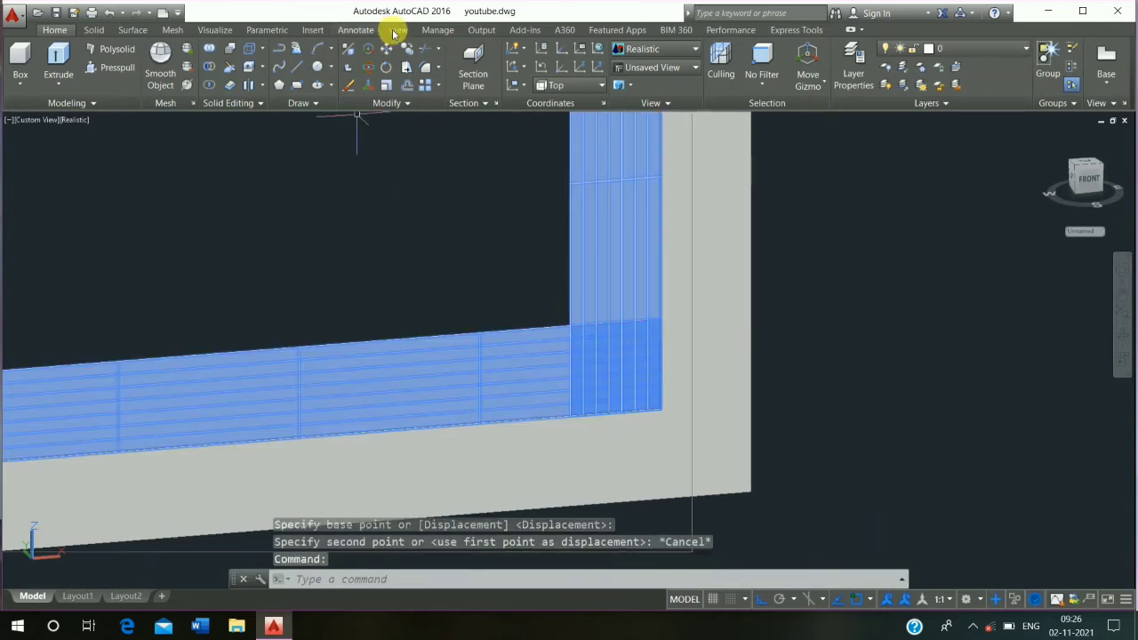
{"action": "left_click", "coordinate": [384, 49]}
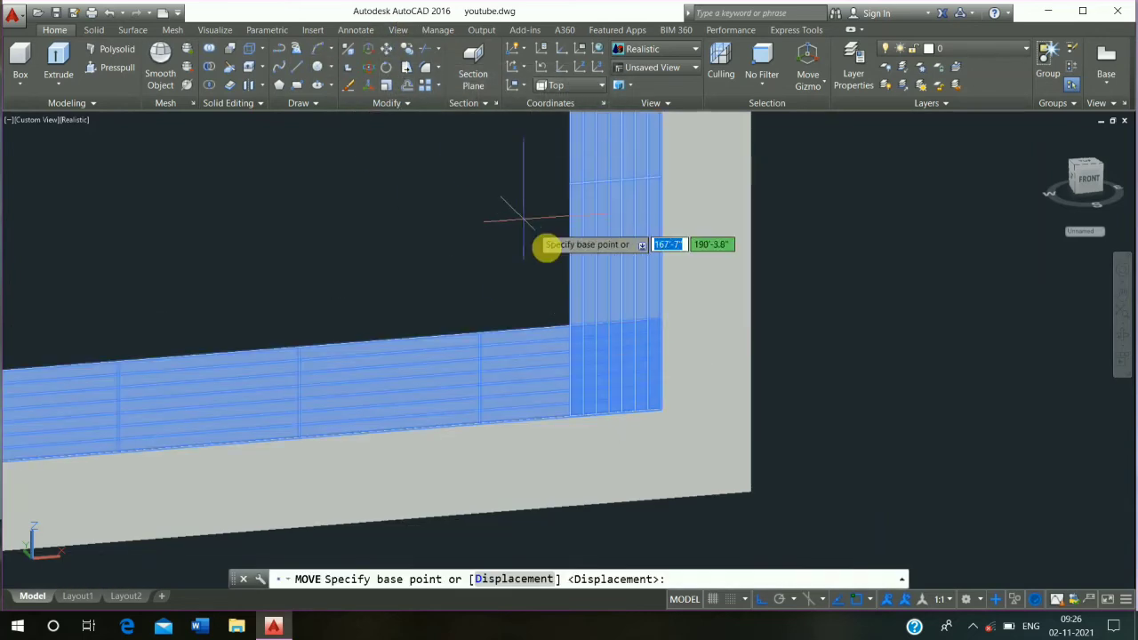
{"action": "left_click", "coordinate": [660, 404]}
{"action": "type", "text": "2\""}
{"action": "key", "text": "Return"}
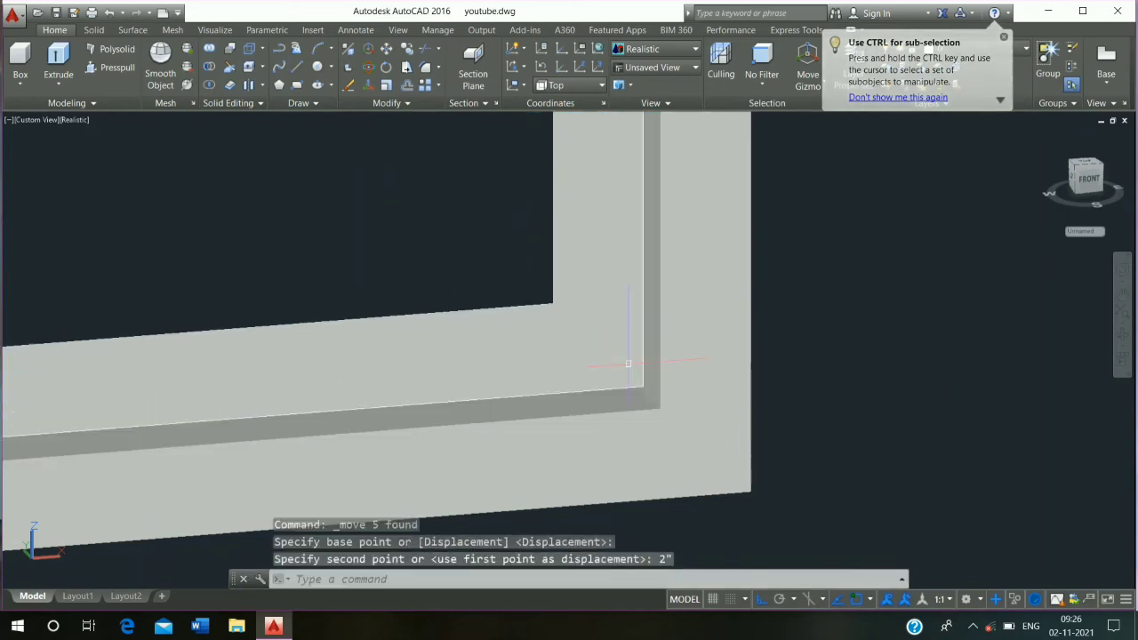
Copy the inner frame group from its lower corner about 2" forward, to the outer frame's front face.
{"action": "middle_click_drag", "start_coordinate": [601, 355], "coordinate": [579, 355], "text": "shift"}
{"action": "left_click", "coordinate": [625, 363]}
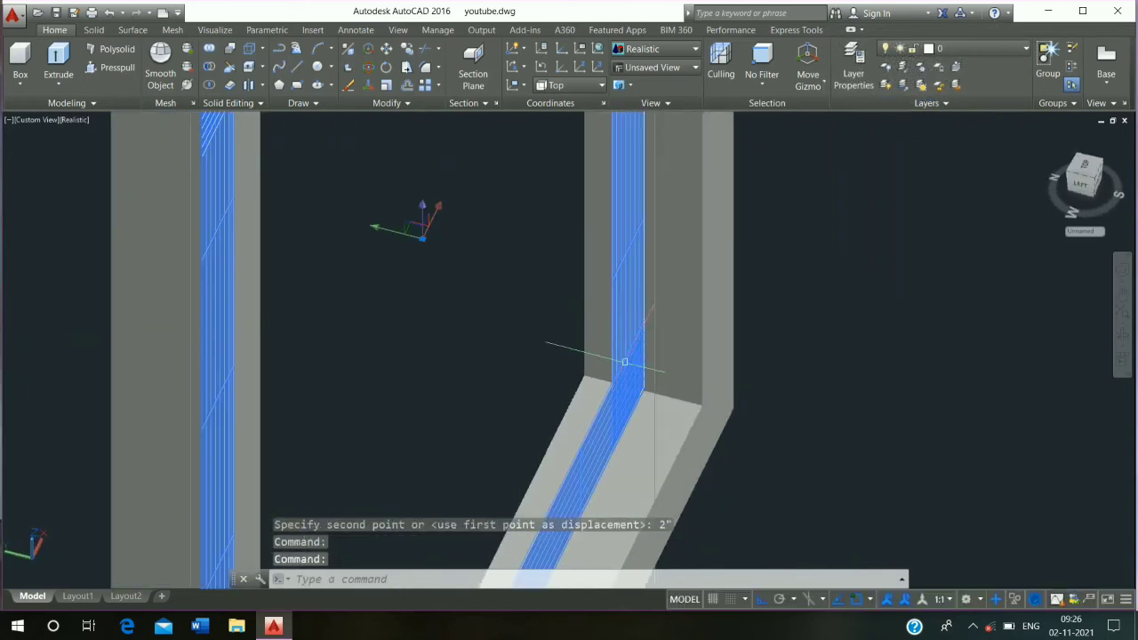
{"action": "left_click", "coordinate": [406, 58]}
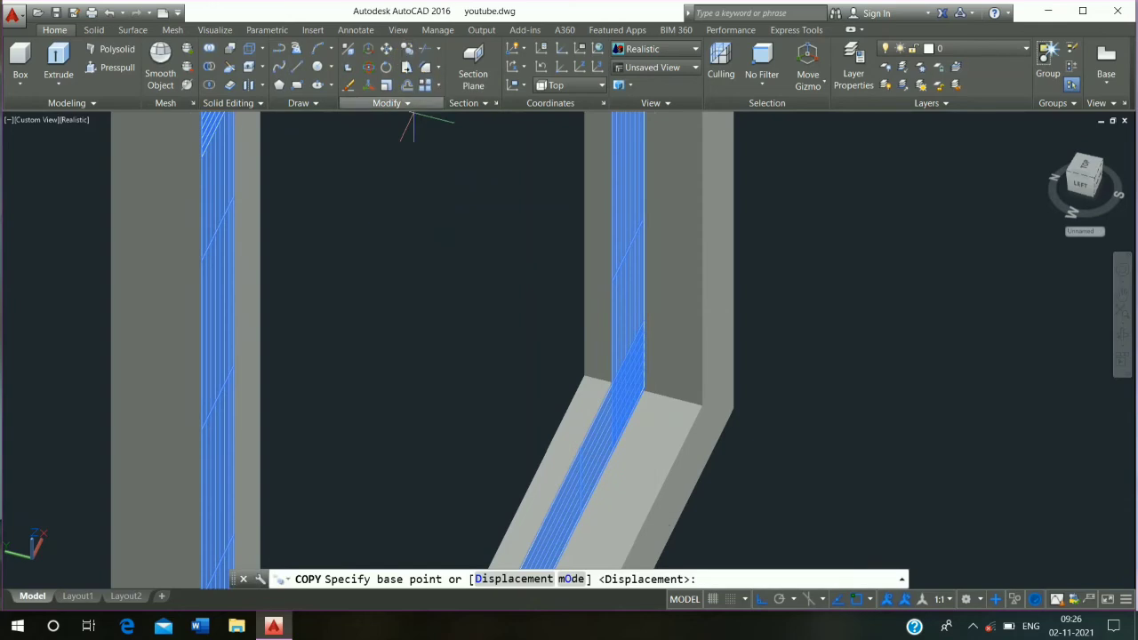
{"action": "scroll", "coordinate": [754, 389], "scroll_direction": "up", "scroll_amount": 2}
{"action": "middle_click_drag", "start_coordinate": [754, 390], "coordinate": [560, 249], "text": "shift"}
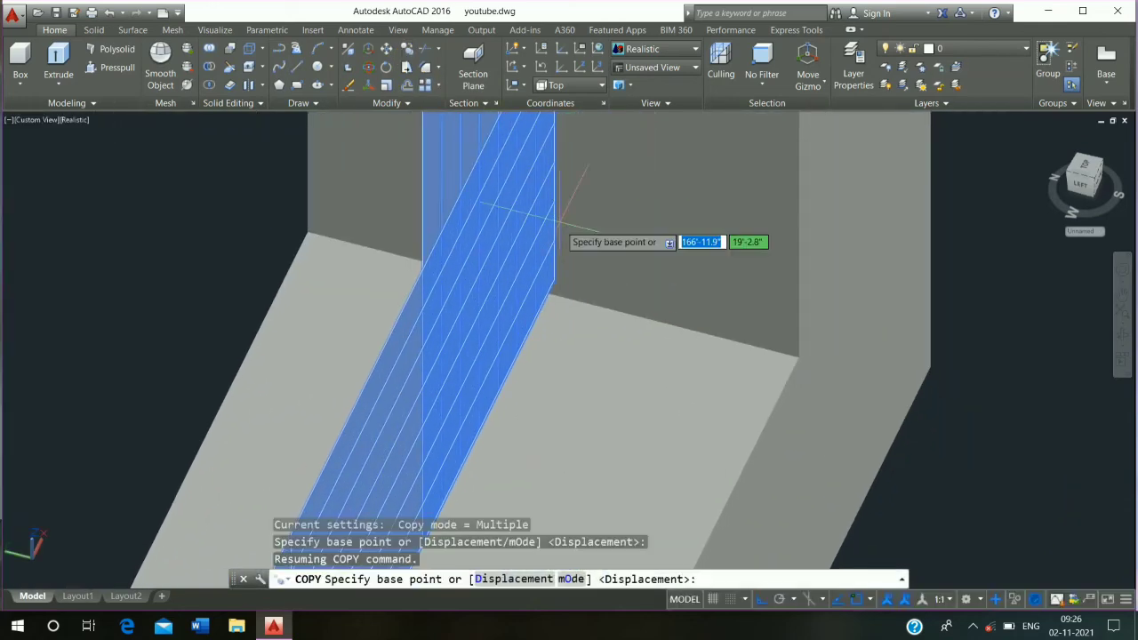
{"action": "left_click", "coordinate": [555, 281]}
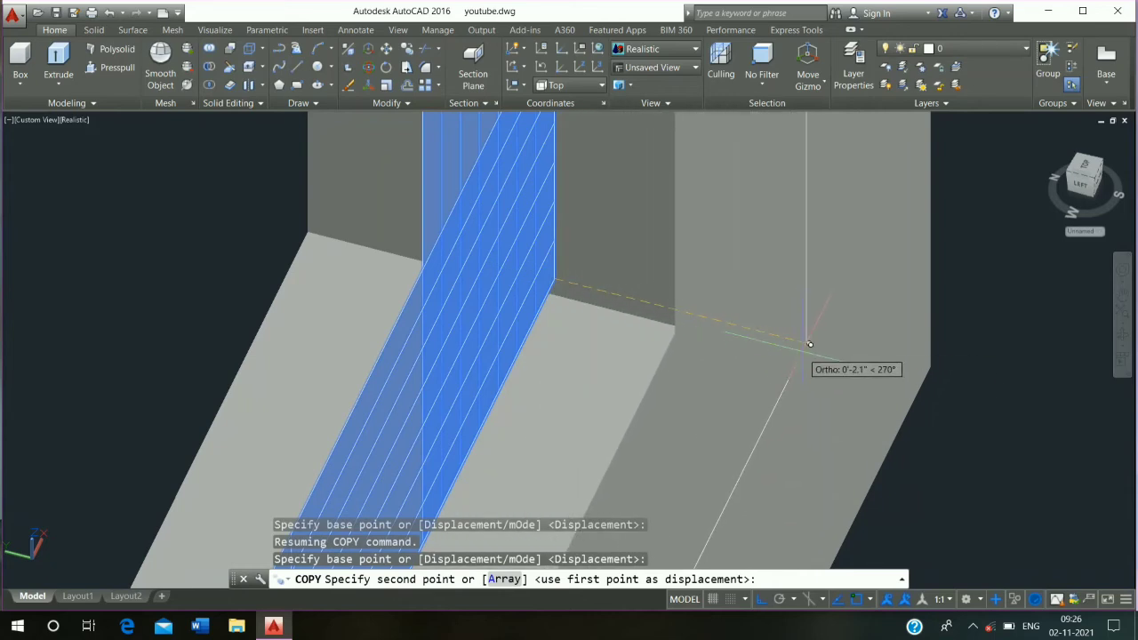
{"action": "scroll", "coordinate": [808, 346], "scroll_direction": "up", "scroll_amount": 3}
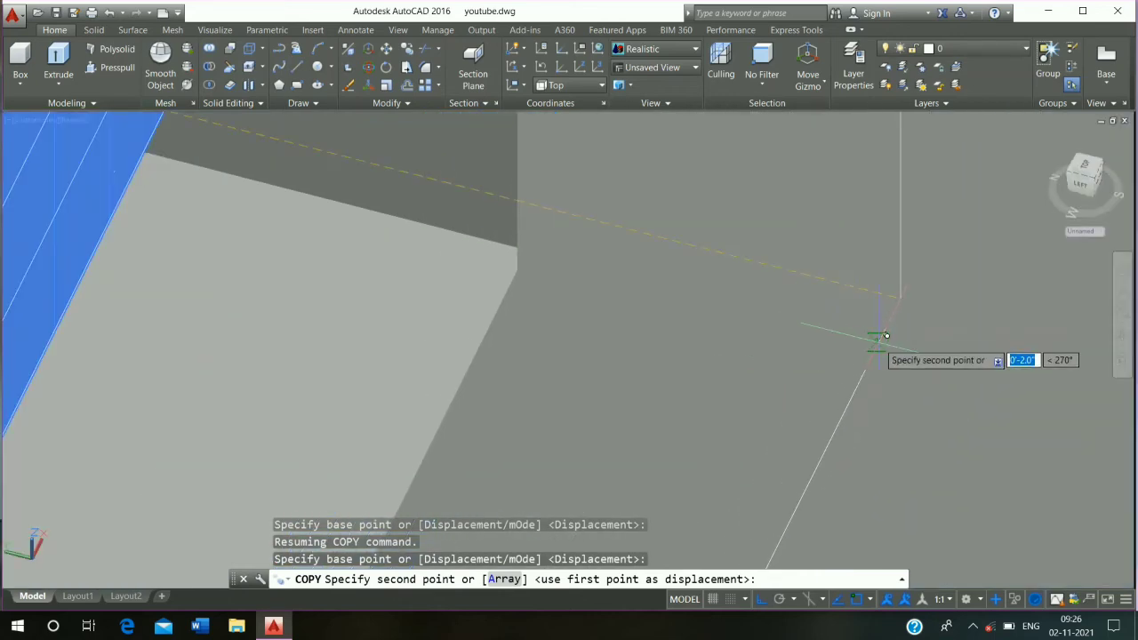
{"action": "left_click", "coordinate": [875, 335]}
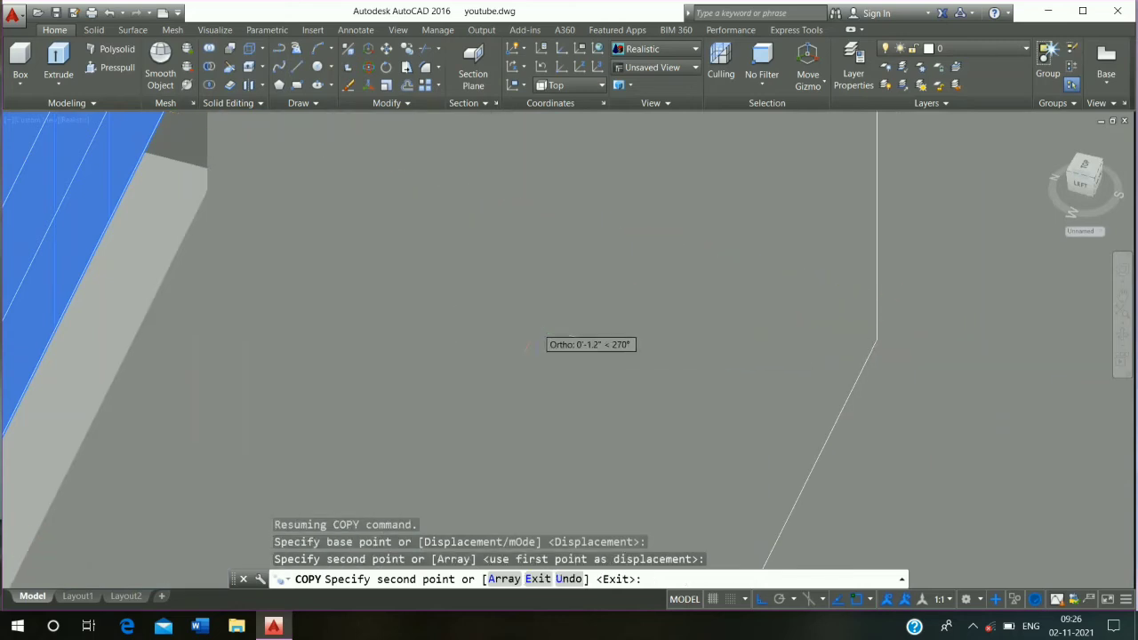
Place a second copy of the inner frame about 2" in the opposite direction, at the outer frame's back face, and finish copying.
{"action": "scroll", "coordinate": [520, 319], "scroll_direction": "down", "scroll_amount": 3}
{"action": "scroll", "coordinate": [310, 260], "scroll_direction": "up", "scroll_amount": 3}
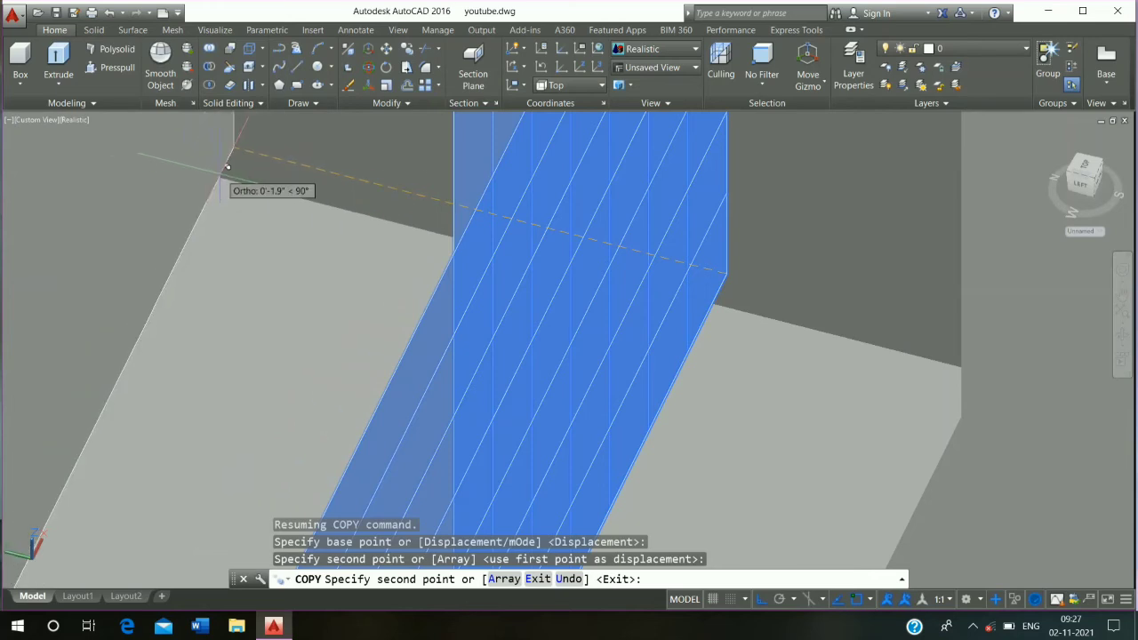
{"action": "left_click", "coordinate": [214, 177]}
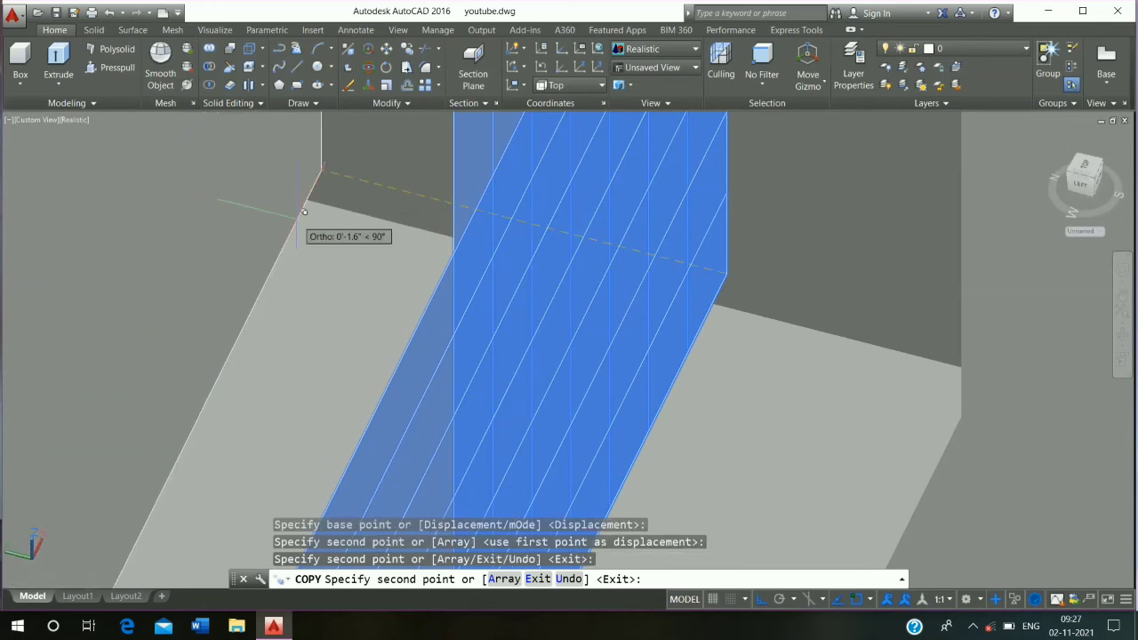
{"action": "key", "text": "Escape"}
{"action": "scroll", "coordinate": [298, 217], "scroll_direction": "down", "scroll_amount": 3}
{"action": "scroll", "coordinate": [394, 241], "scroll_direction": "down", "scroll_amount": 5}
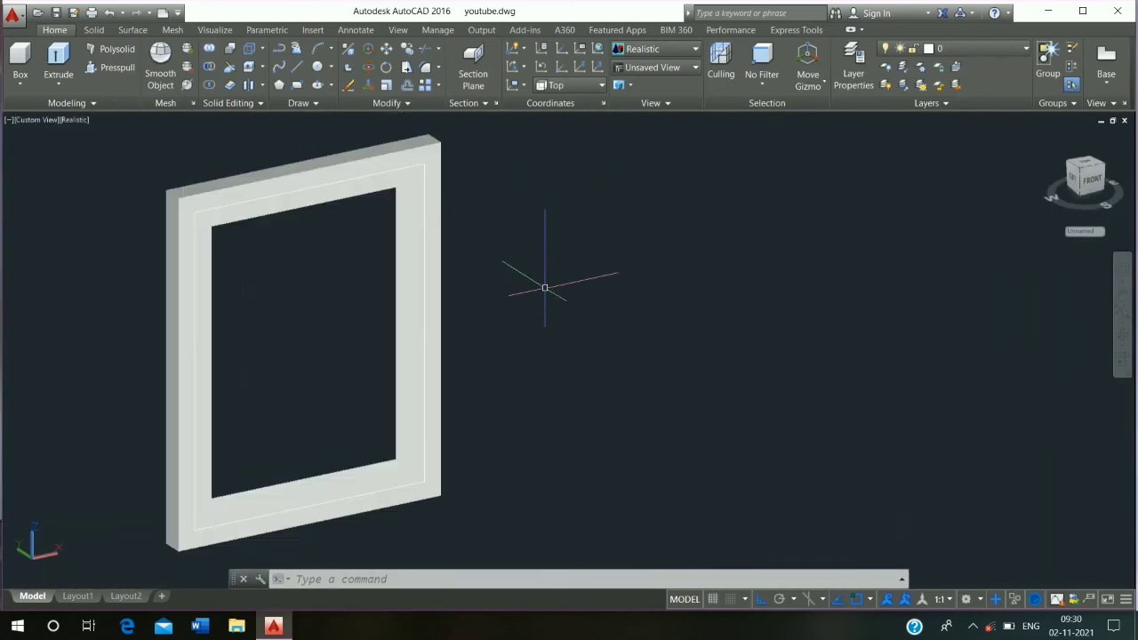
Set the coordinate system to Front and draw a 1'9" by 4'6" rectangle beside the window frame.
{"action": "left_click", "coordinate": [578, 84]}
{"action": "left_click", "coordinate": [573, 196]}
{"action": "left_click", "coordinate": [276, 85]}
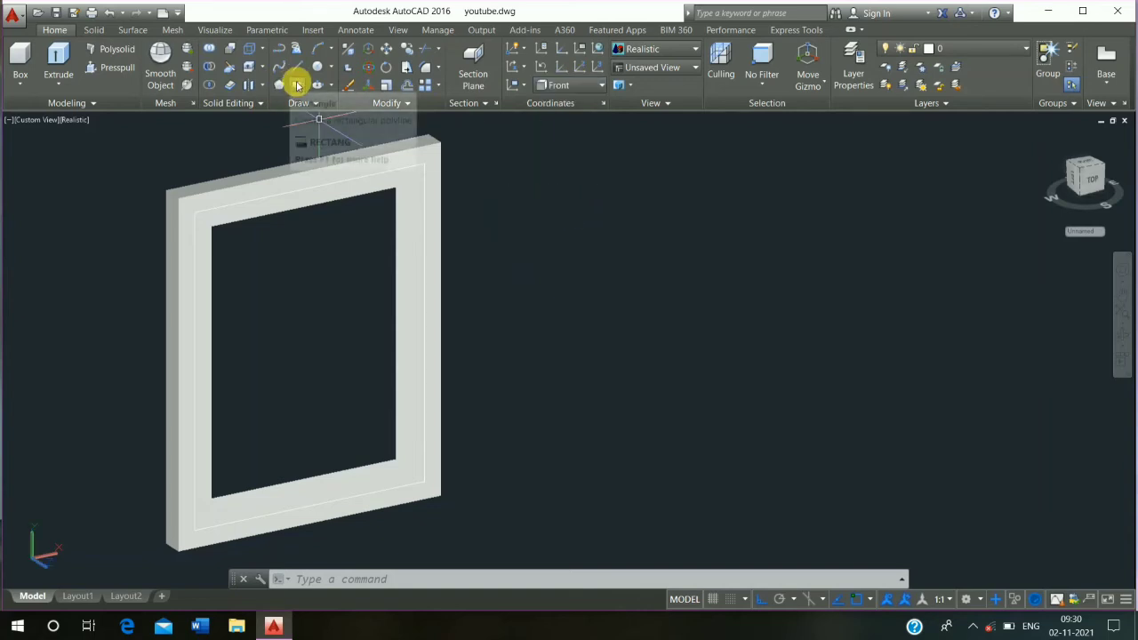
{"action": "left_click", "coordinate": [582, 167]}
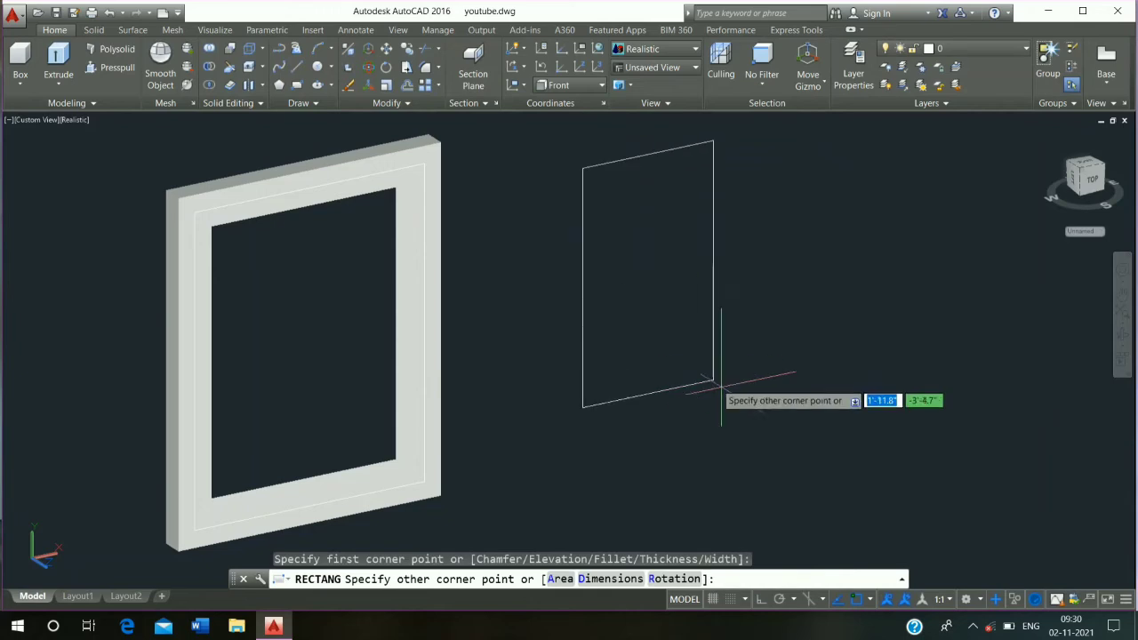
{"action": "type", "text": "d"}
{"action": "key", "text": "Return"}
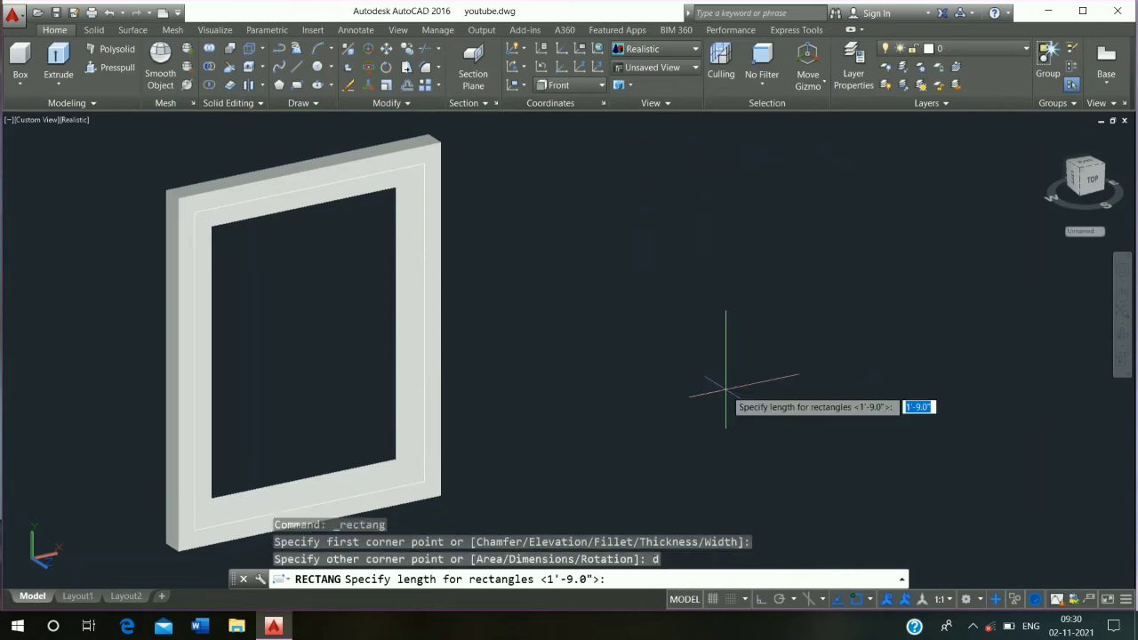
{"action": "type", "text": "1"}
{"action": "key", "text": "Return"}
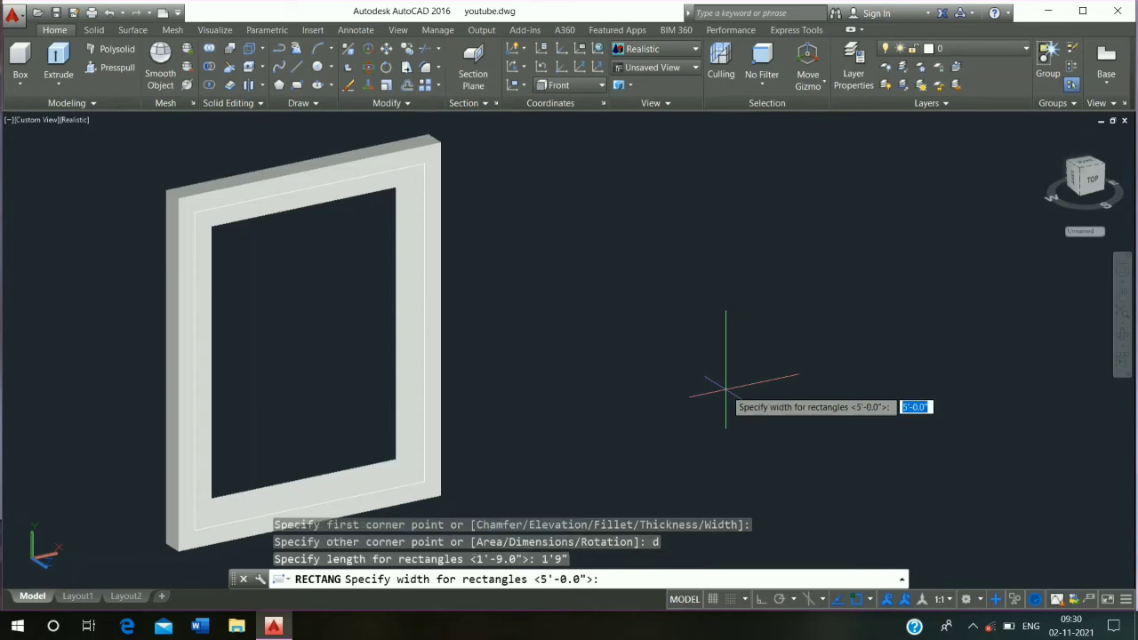
{"action": "type", "text": "4'6"}
{"action": "key", "text": "Return"}
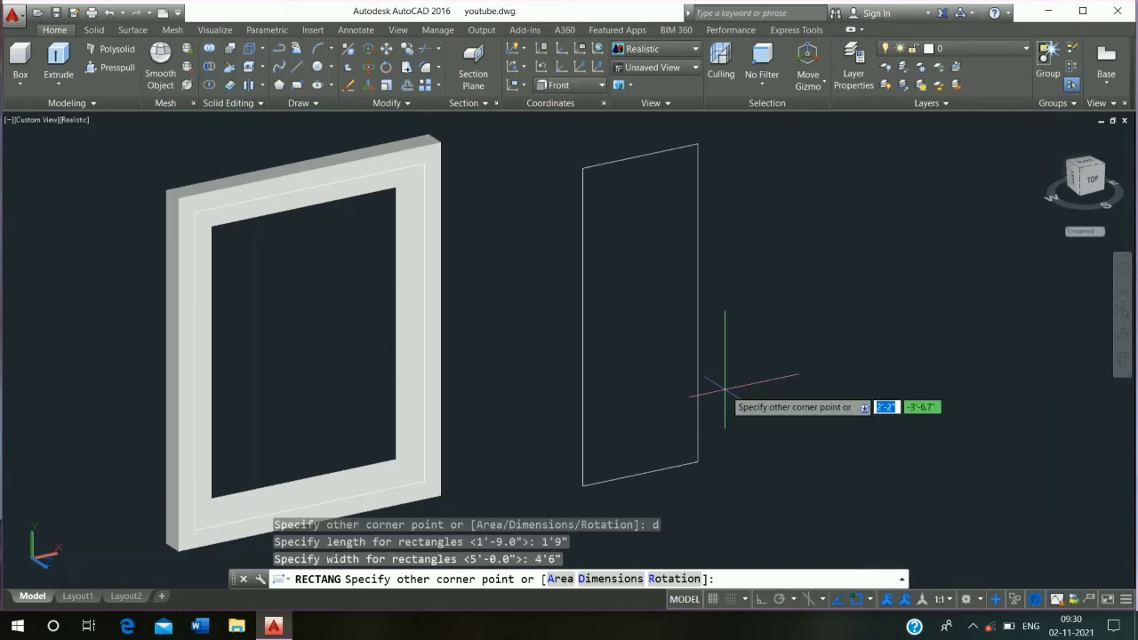
{"action": "left_click", "coordinate": [725, 392]}
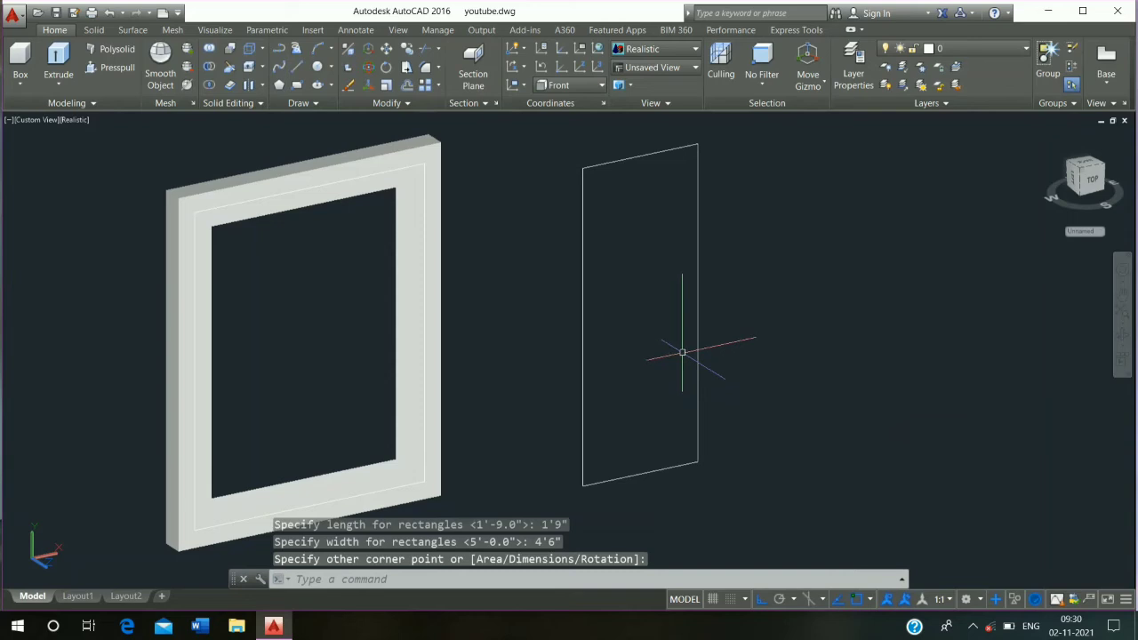
Offset the new rectangle 2" toward the inside.
{"action": "type", "text": "o"}
{"action": "key", "text": "Return"}
{"action": "type", "text": "2"}
{"action": "key", "text": "Return"}
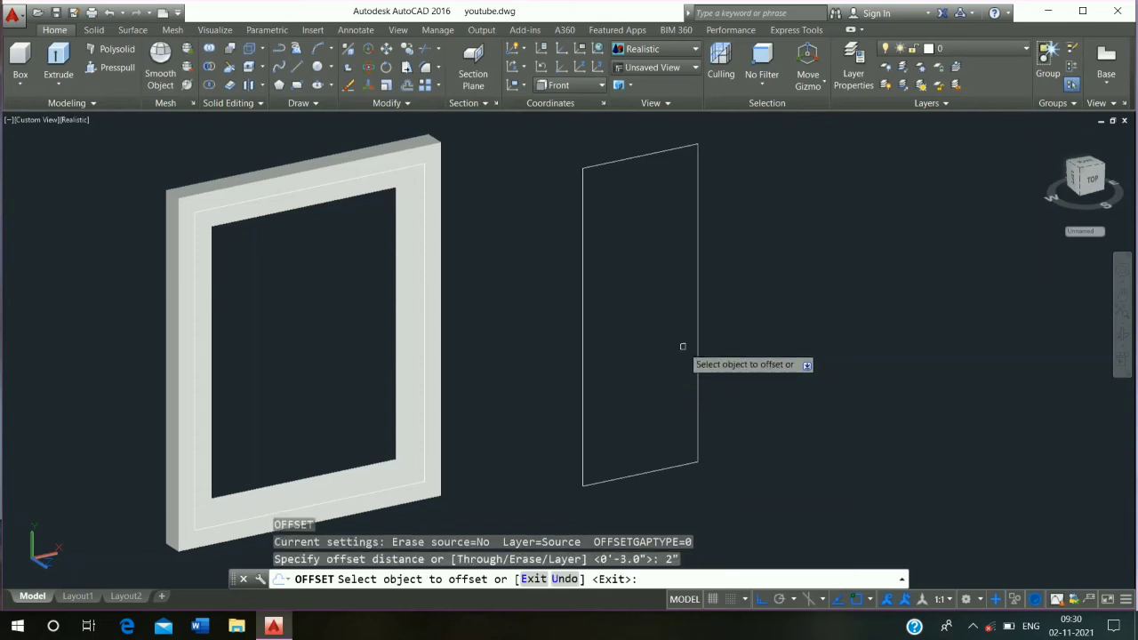
{"action": "left_click", "coordinate": [696, 327]}
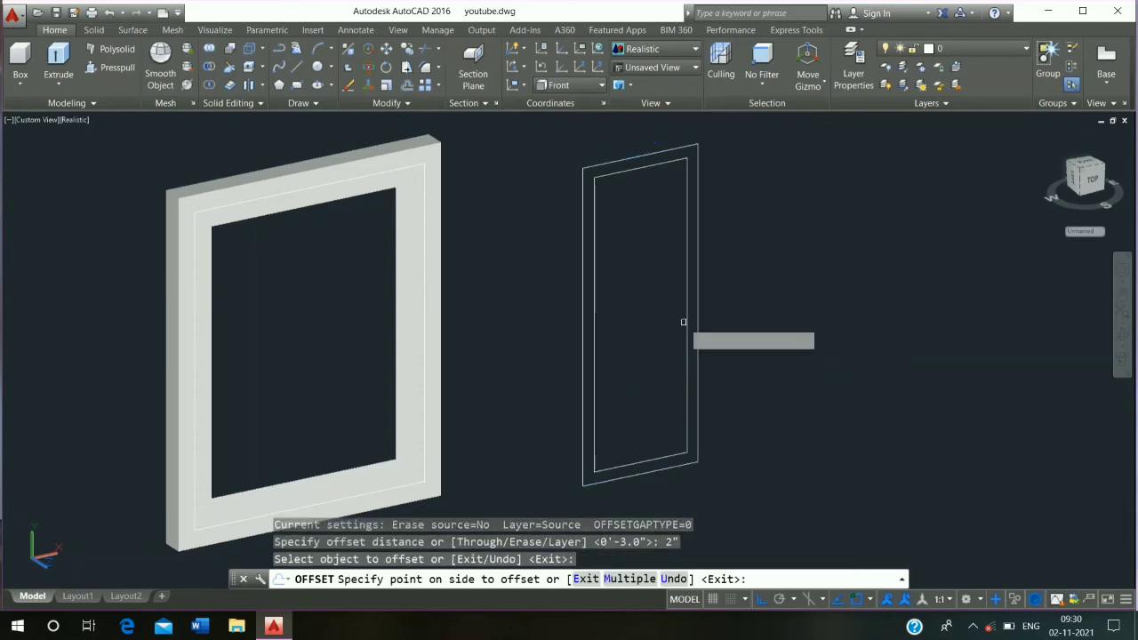
{"action": "left_click", "coordinate": [680, 316]}
{"action": "key", "text": "Escape"}
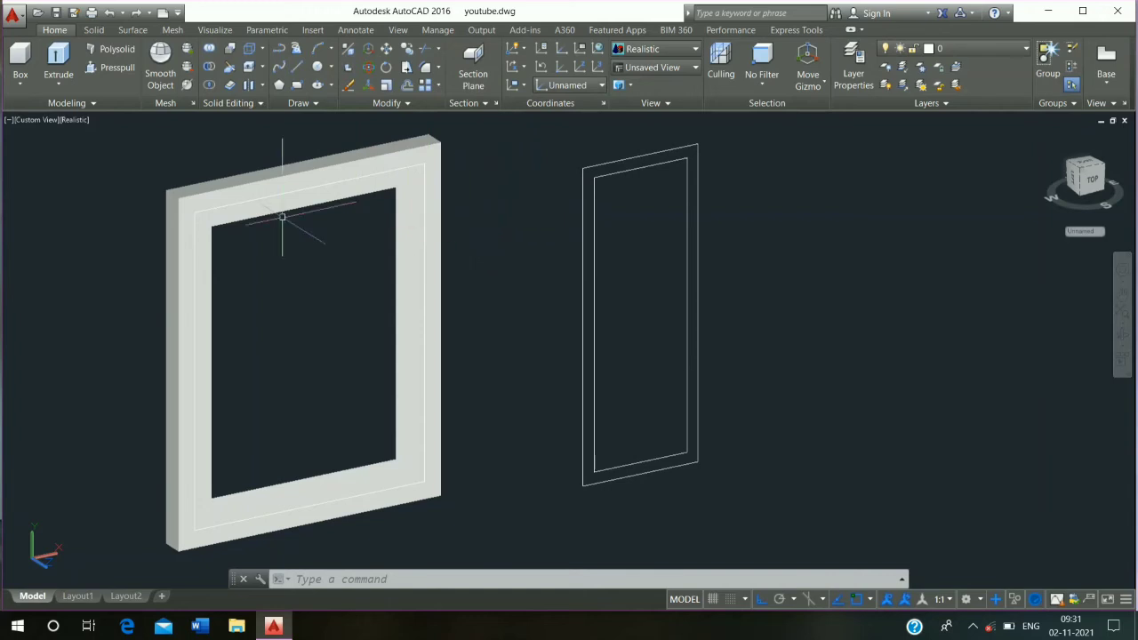
Extrude the outer rectangle of the sash 1.8" backward into a solid.
{"action": "left_click", "coordinate": [58, 59]}
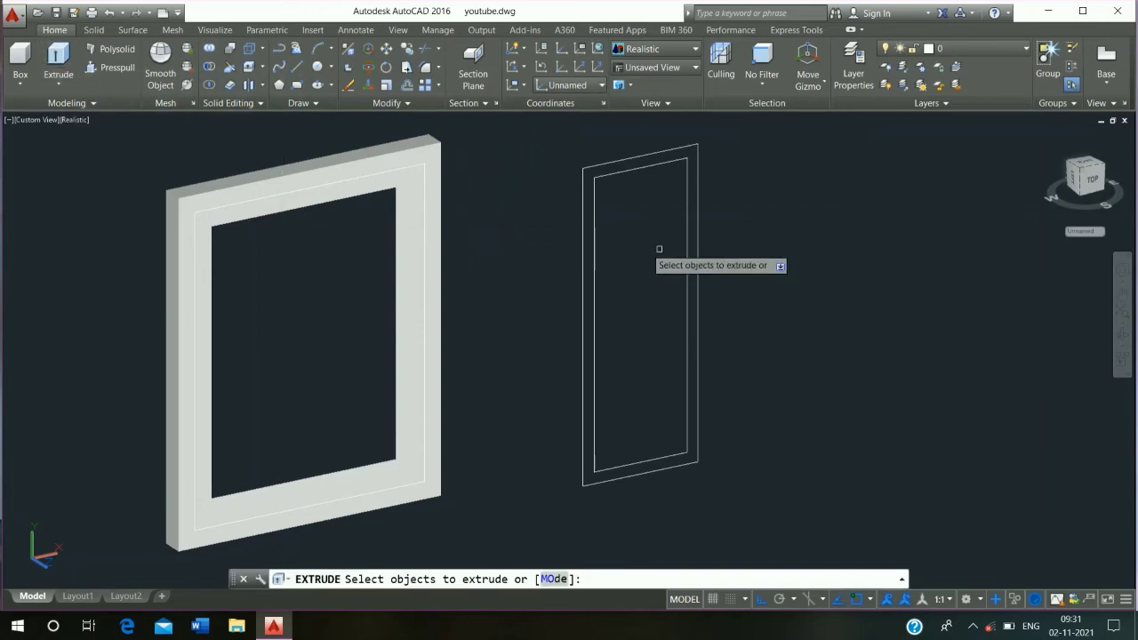
{"action": "left_click", "coordinate": [580, 202]}
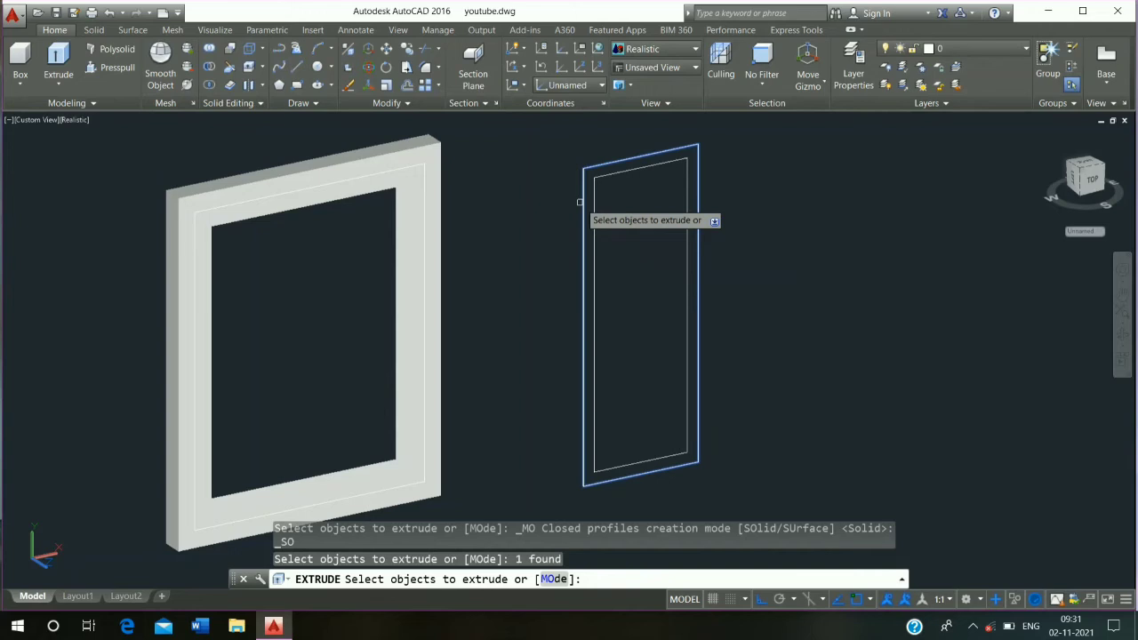
{"action": "type", "text": "."}
{"action": "key", "text": "Return"}
{"action": "key", "text": "Return"}
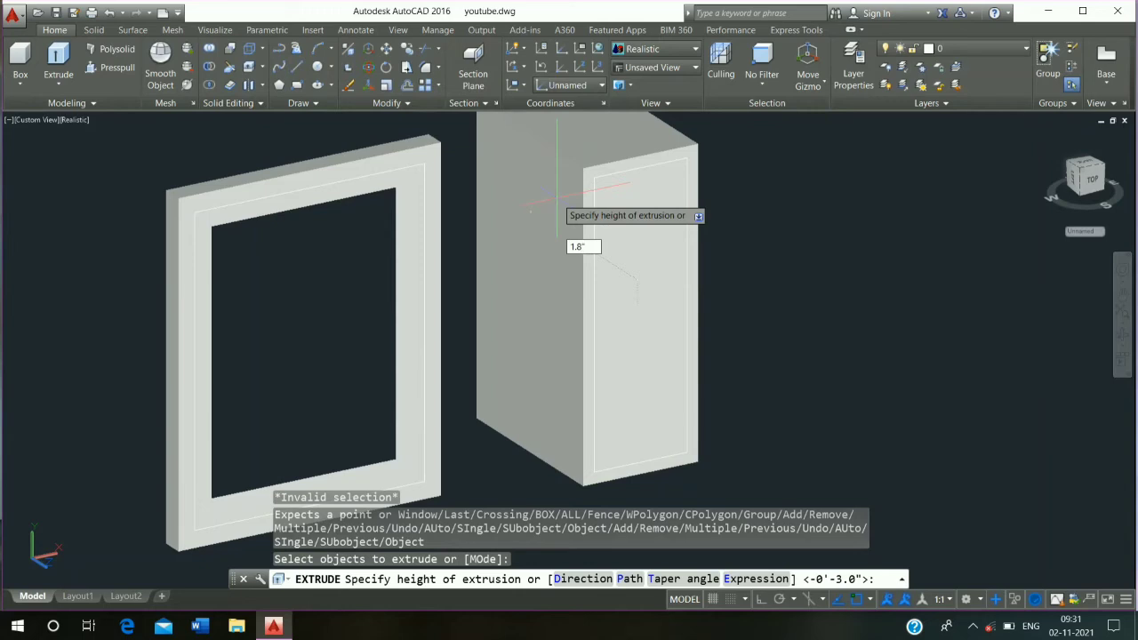
{"action": "type", "text": "1.8\""}
{"action": "key", "text": "Return"}
Presspull the area inside the inner rectangle back through the solid to cut the sash opening.
{"action": "left_click", "coordinate": [126, 65]}
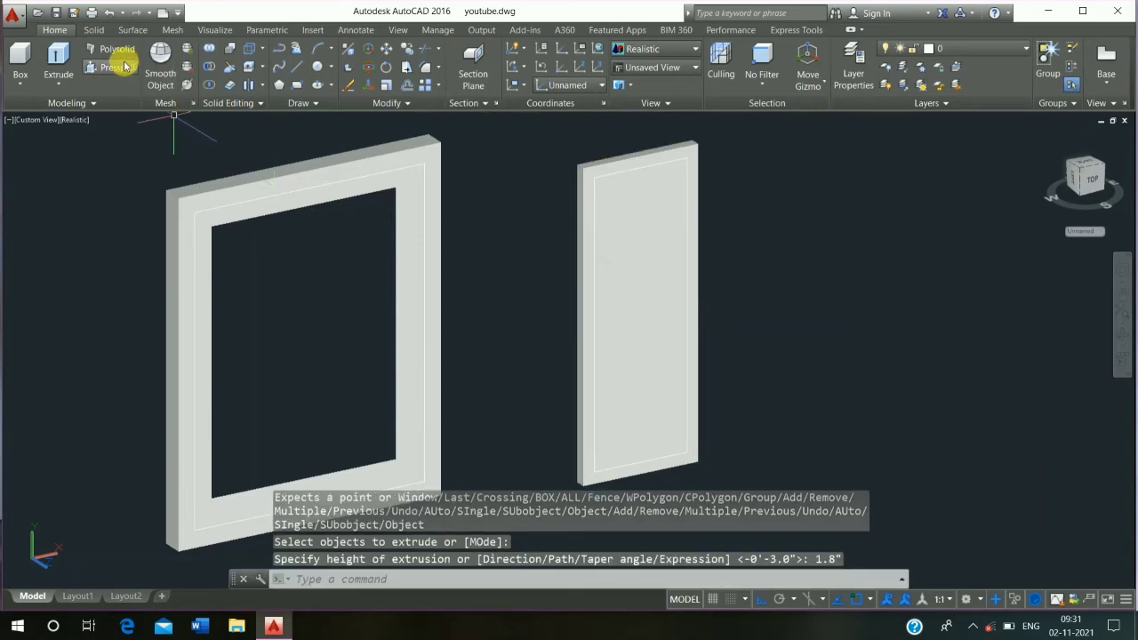
{"action": "left_click", "coordinate": [627, 239]}
{"action": "left_click", "coordinate": [503, 165]}
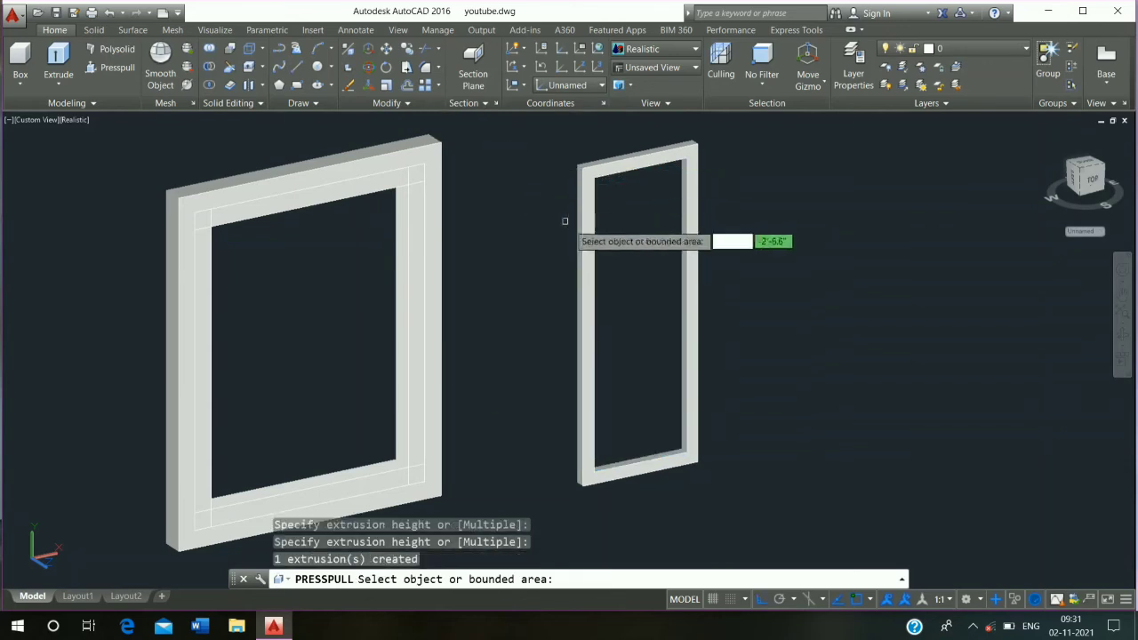
{"action": "key", "text": "Return"}
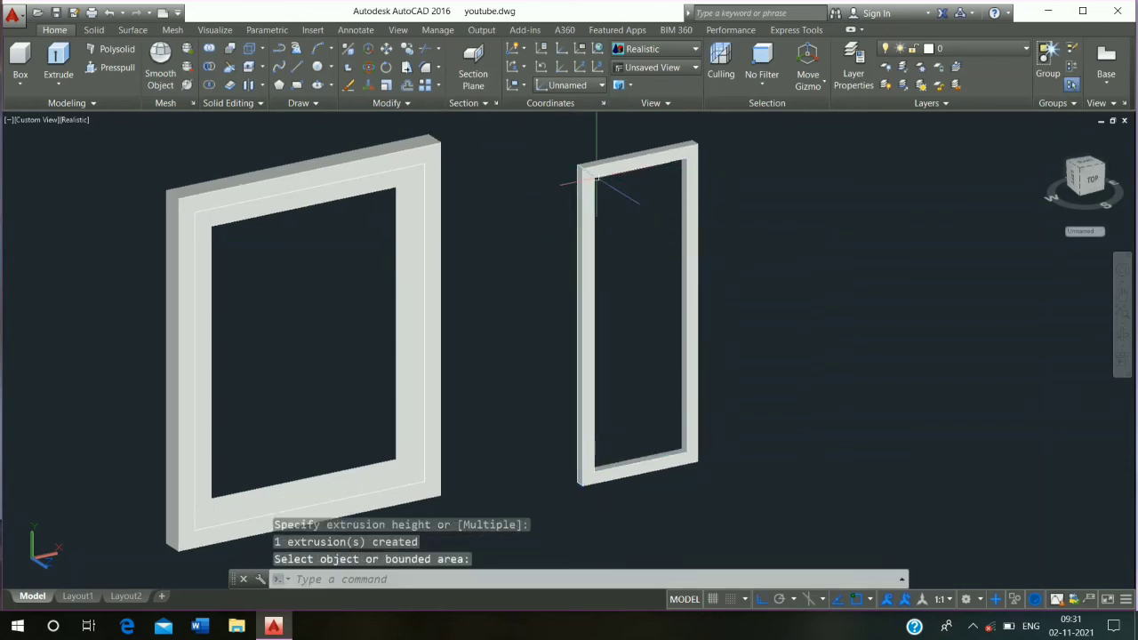
Hide the new sash frame solid with Hide Objects.
{"action": "left_click", "coordinate": [592, 166]}
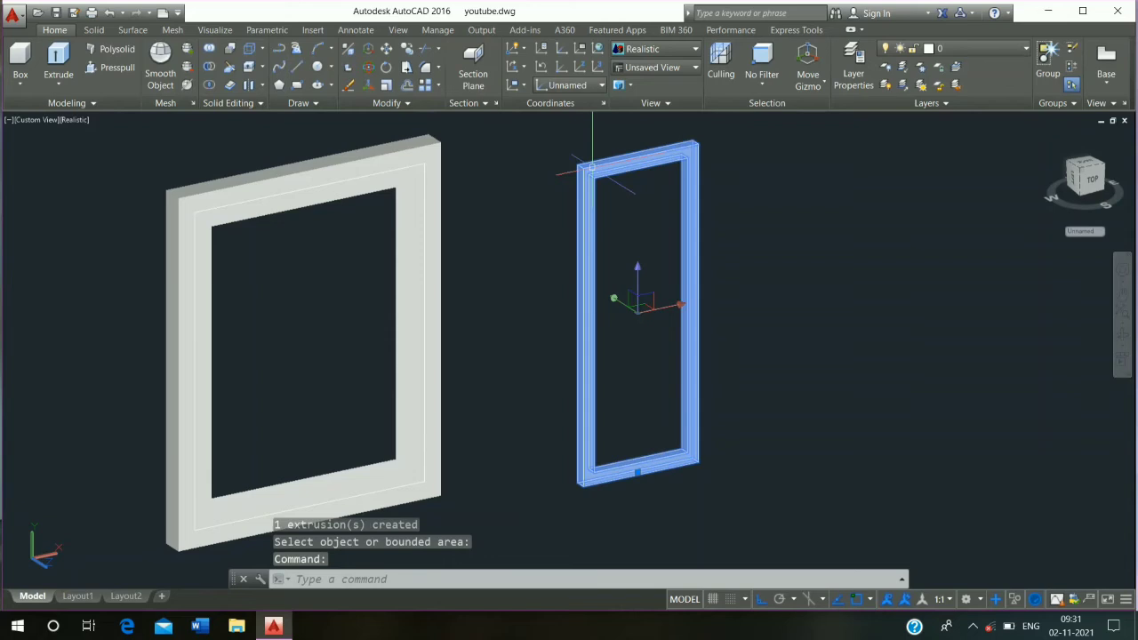
{"action": "right_click", "coordinate": [592, 167]}
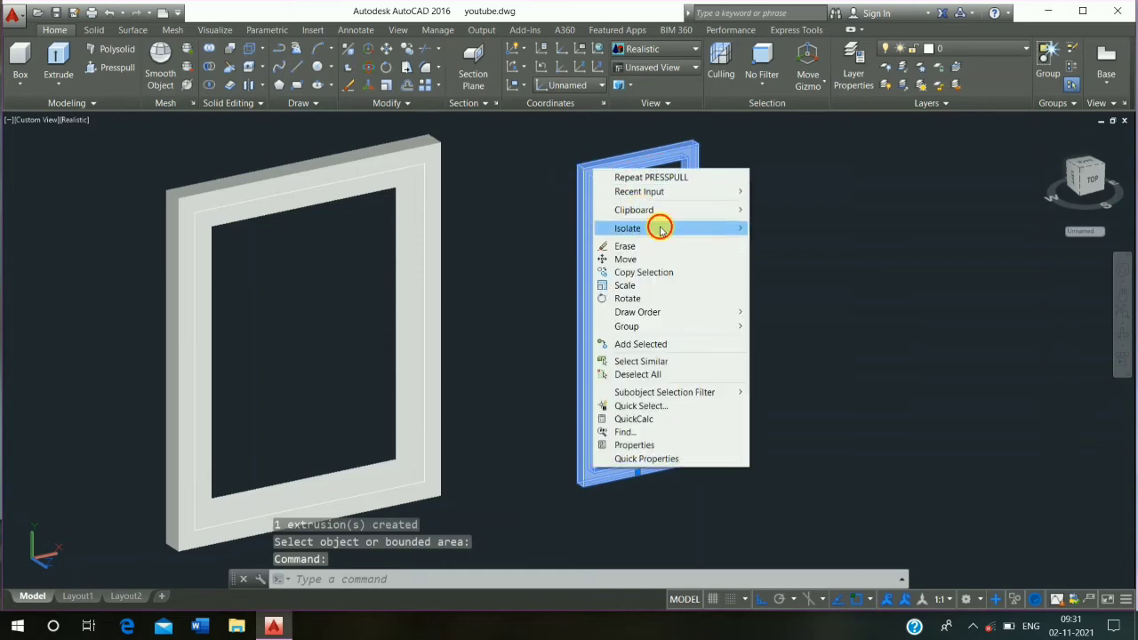
{"action": "mouse_move", "coordinate": [703, 230]}
{"action": "left_click", "coordinate": [763, 242]}
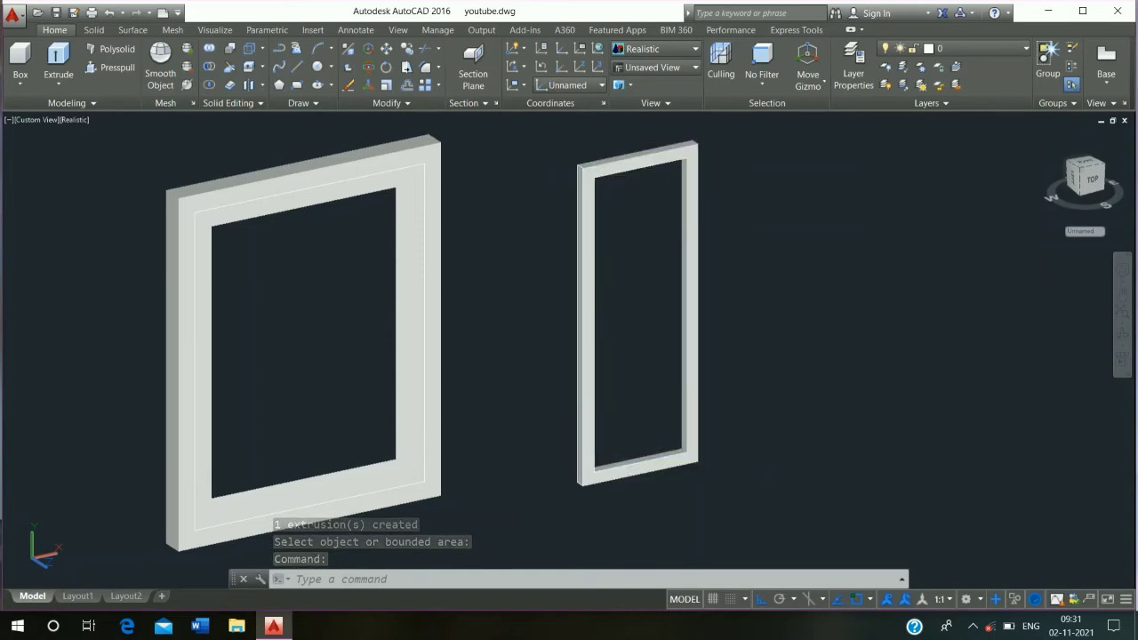
Erase the leftover inner rectangle outline of the separate sash.
{"action": "left_click", "coordinate": [770, 132]}
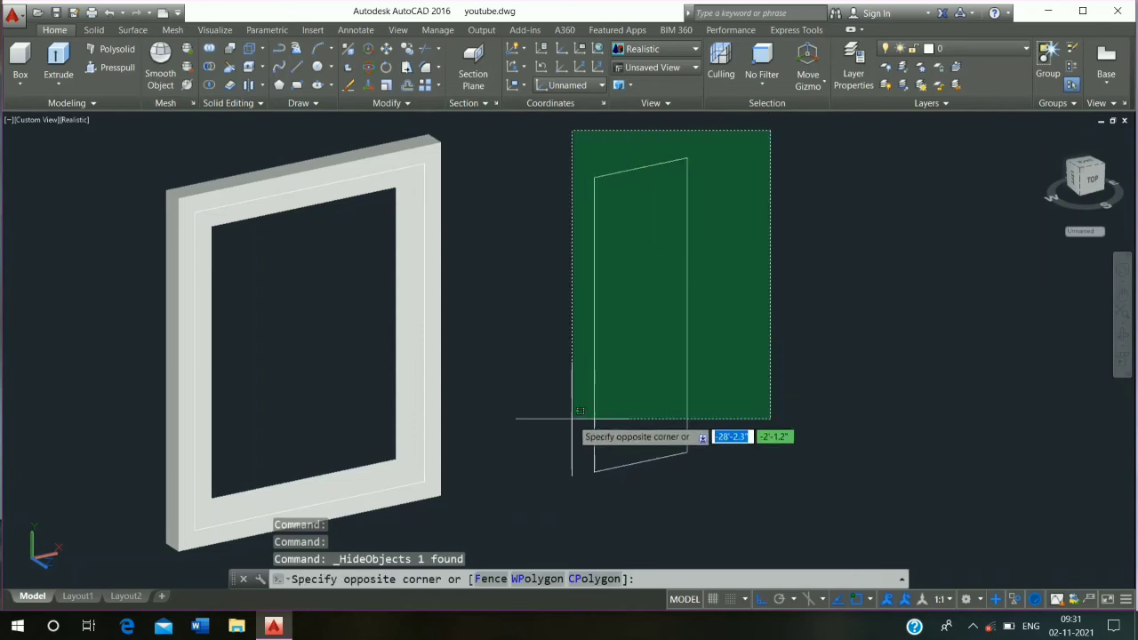
{"action": "left_click", "coordinate": [565, 478]}
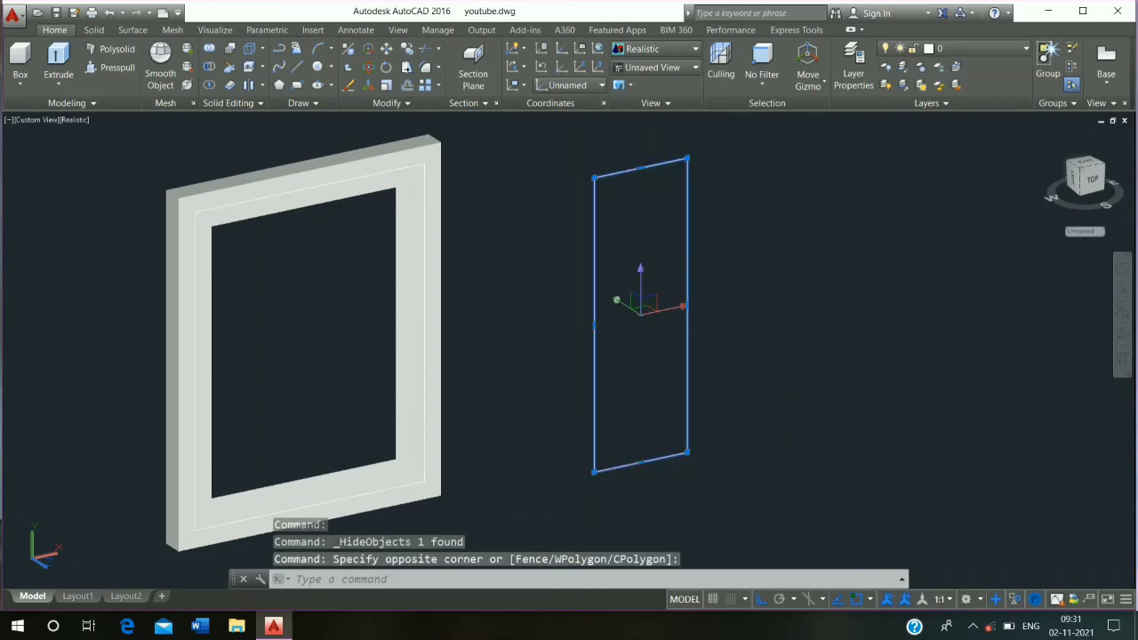
{"action": "type", "text": "e"}
{"action": "key", "text": "Return"}
End object isolation to bring back the hidden sash frame solid.
{"action": "right_click", "coordinate": [586, 348]}
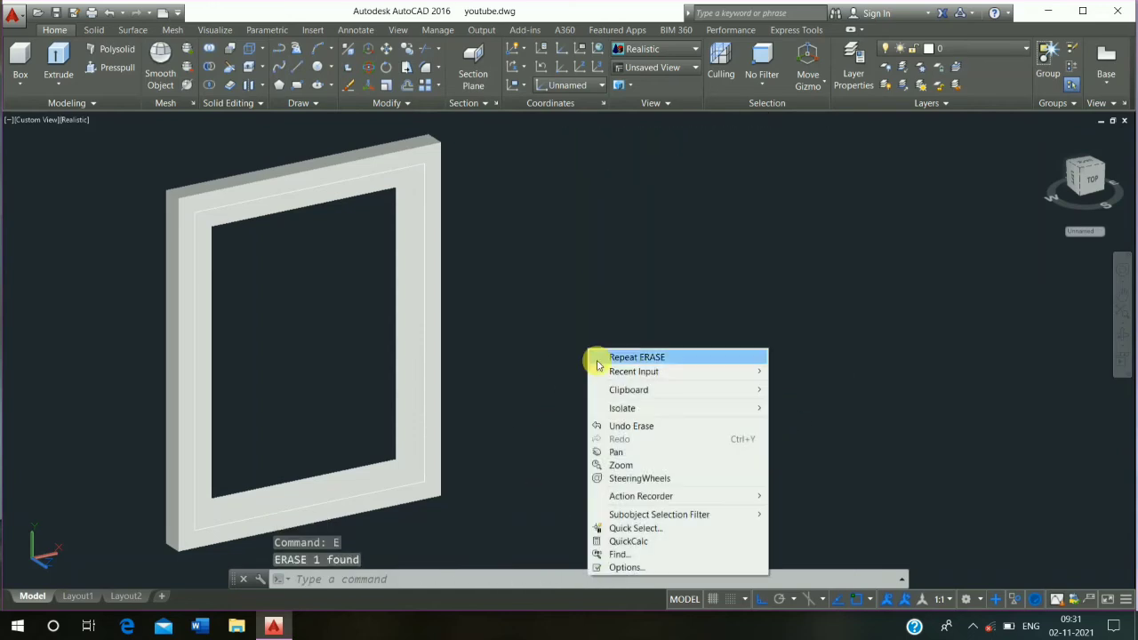
{"action": "mouse_move", "coordinate": [619, 407]}
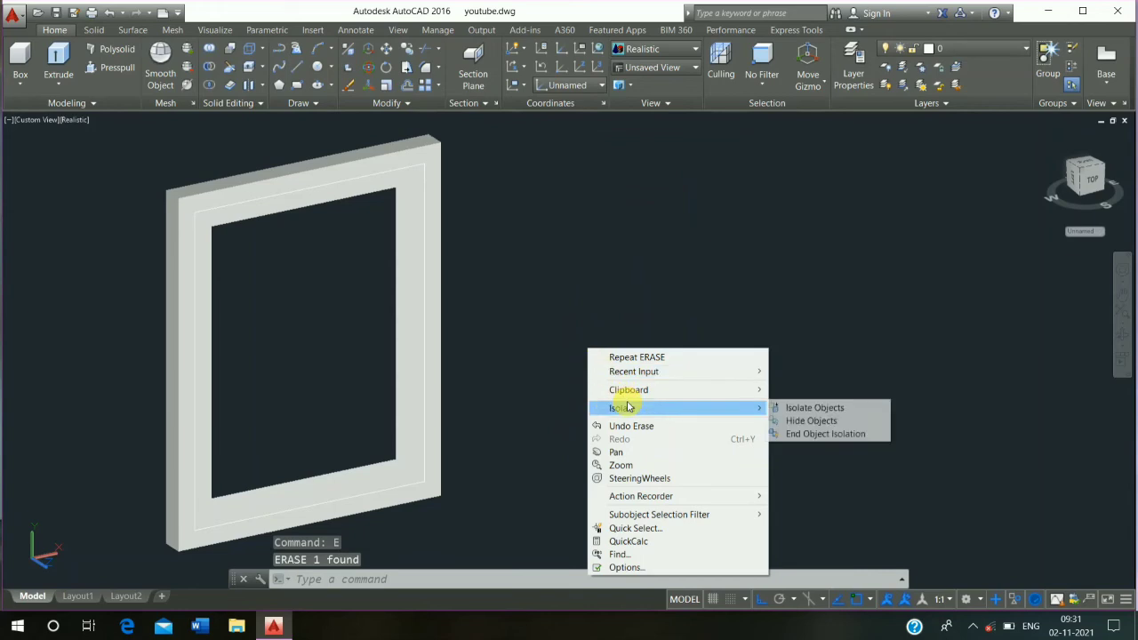
{"action": "left_click", "coordinate": [859, 433]}
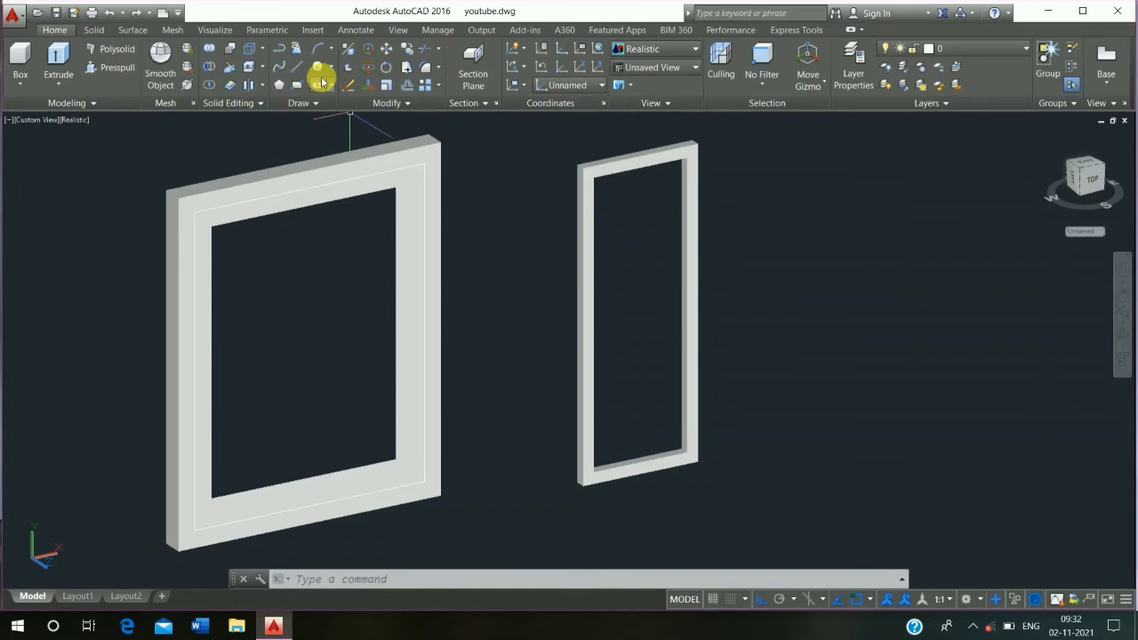
Draw a rectangle across the sash opening at mid-depth of the frame, from the lower right to the upper left inner corner.
{"action": "left_click", "coordinate": [298, 84]}
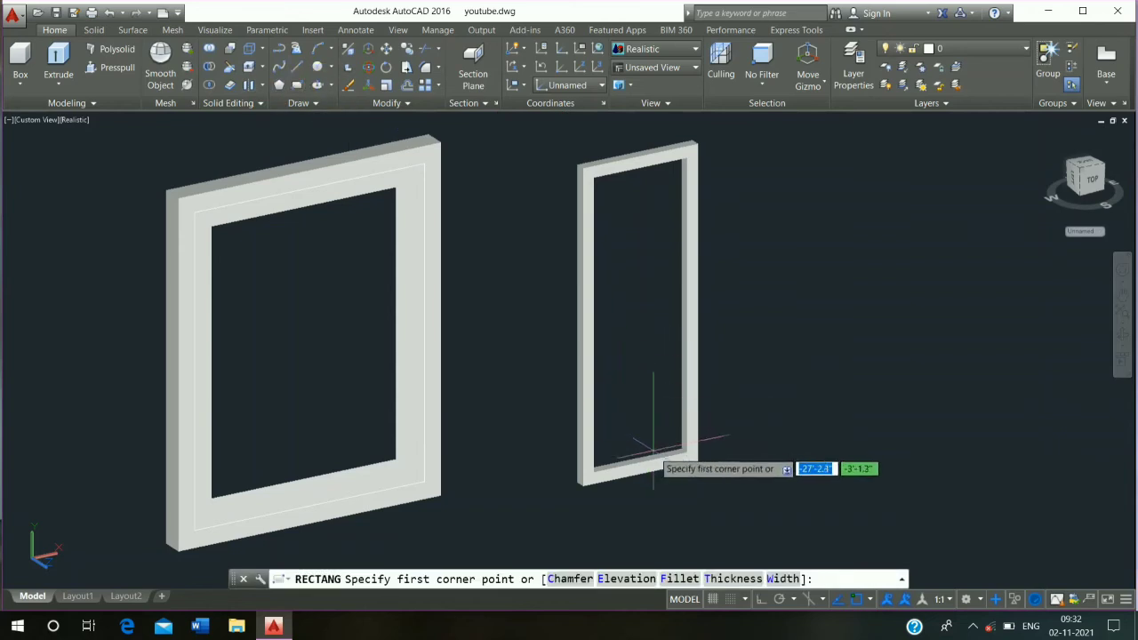
{"action": "scroll", "coordinate": [665, 455], "scroll_direction": "up", "scroll_amount": 4}
{"action": "scroll", "coordinate": [662, 453], "scroll_direction": "up", "scroll_amount": 3}
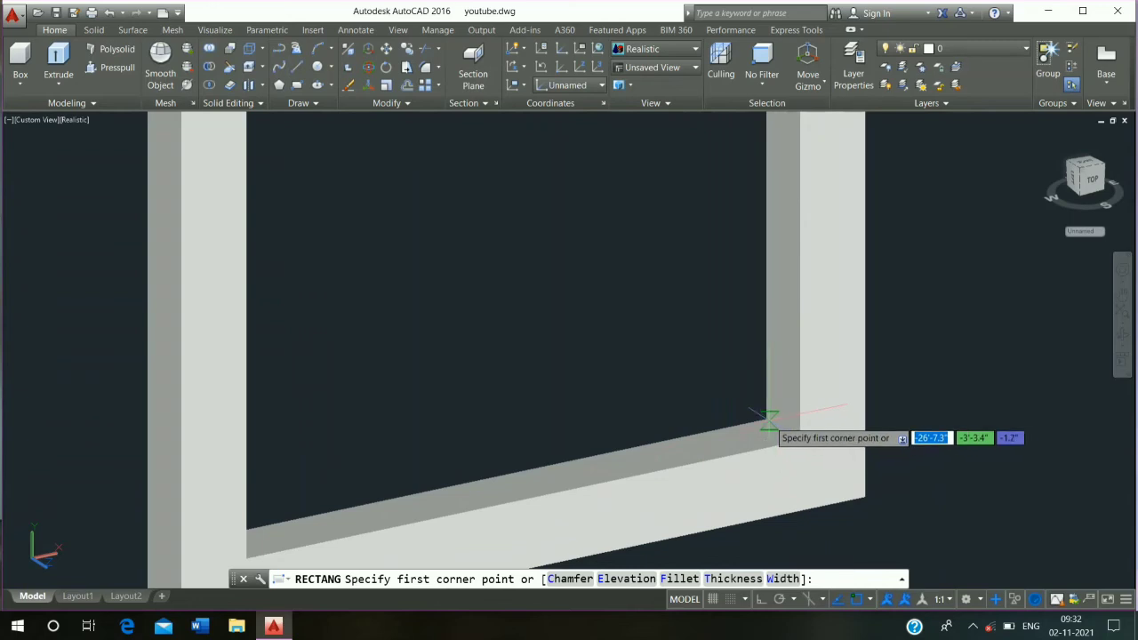
{"action": "left_click", "coordinate": [782, 431]}
{"action": "scroll", "coordinate": [761, 432], "scroll_direction": "down", "scroll_amount": 5}
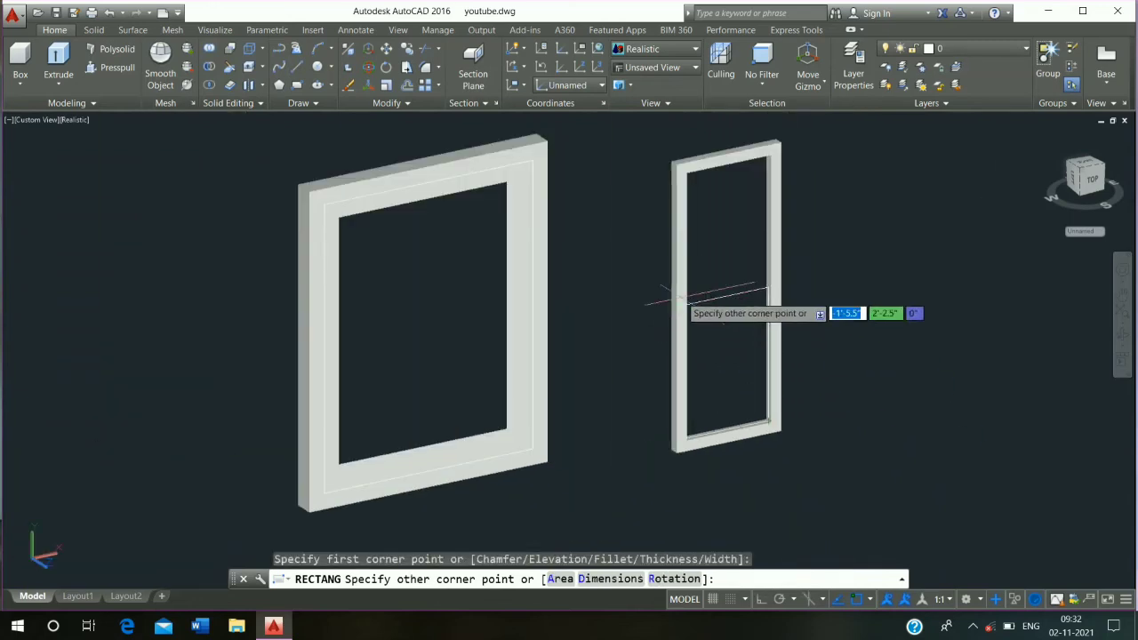
{"action": "scroll", "coordinate": [680, 191], "scroll_direction": "up", "scroll_amount": 5}
{"action": "middle_click_drag", "start_coordinate": [680, 191], "coordinate": [499, 289]}
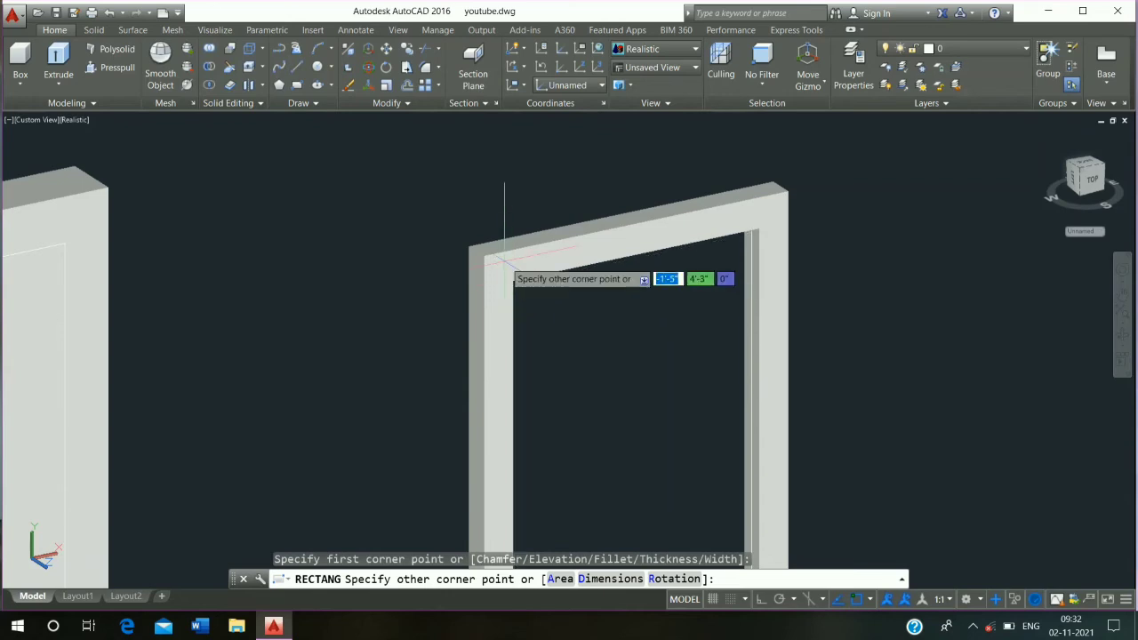
{"action": "left_click", "coordinate": [502, 276]}
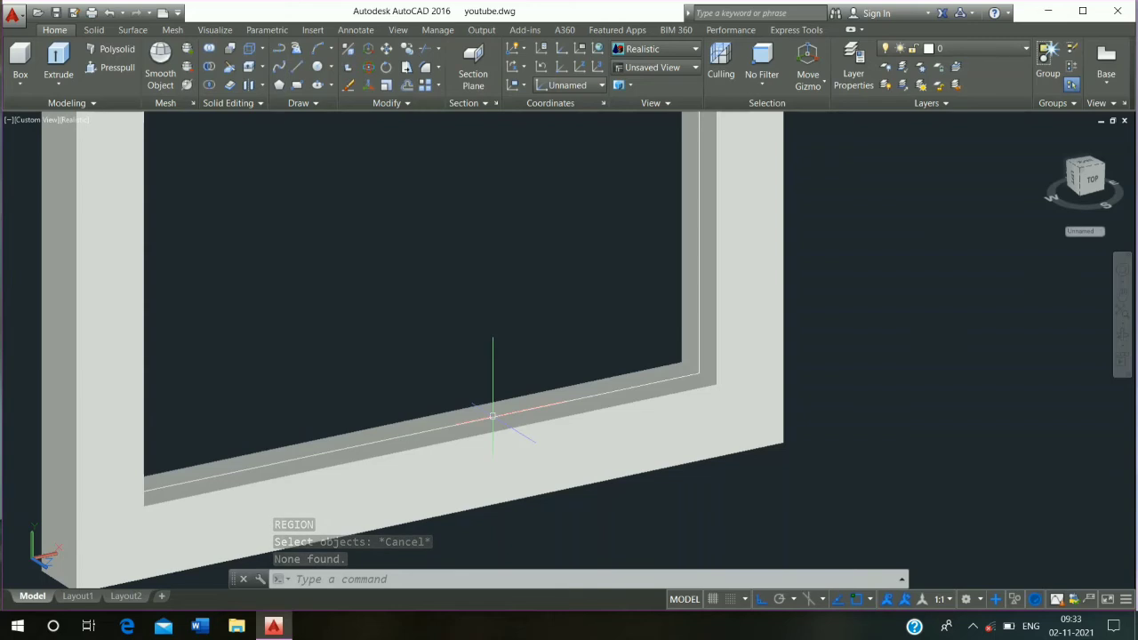
Convert the rectangle inside the sash opening into a region to form the glass pane.
{"action": "type", "text": "REG"}
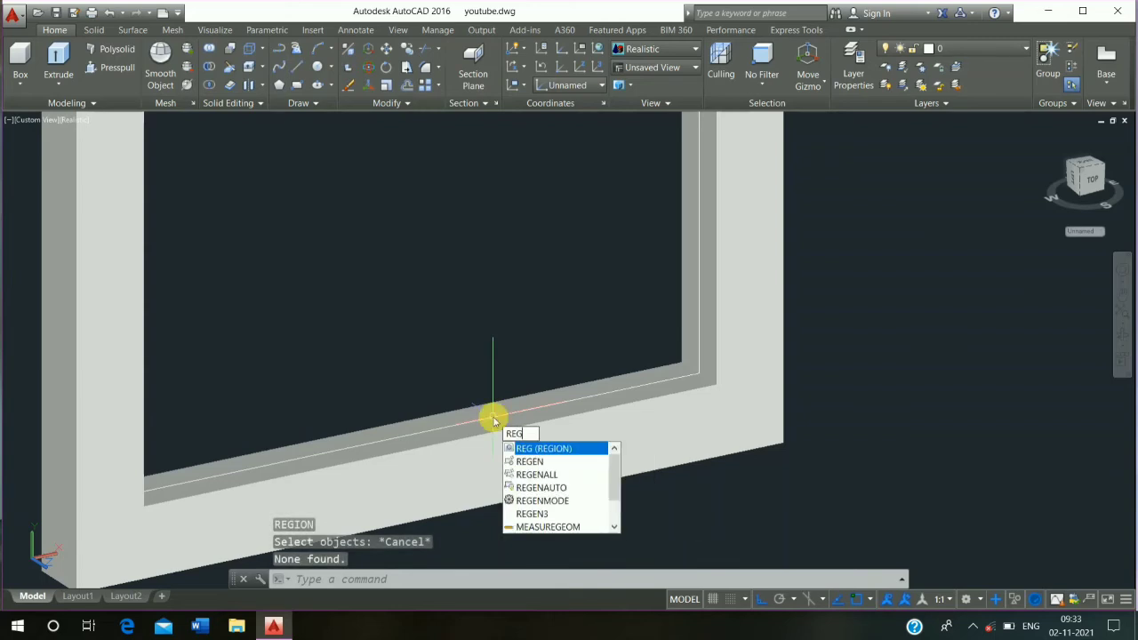
{"action": "key", "text": "Return"}
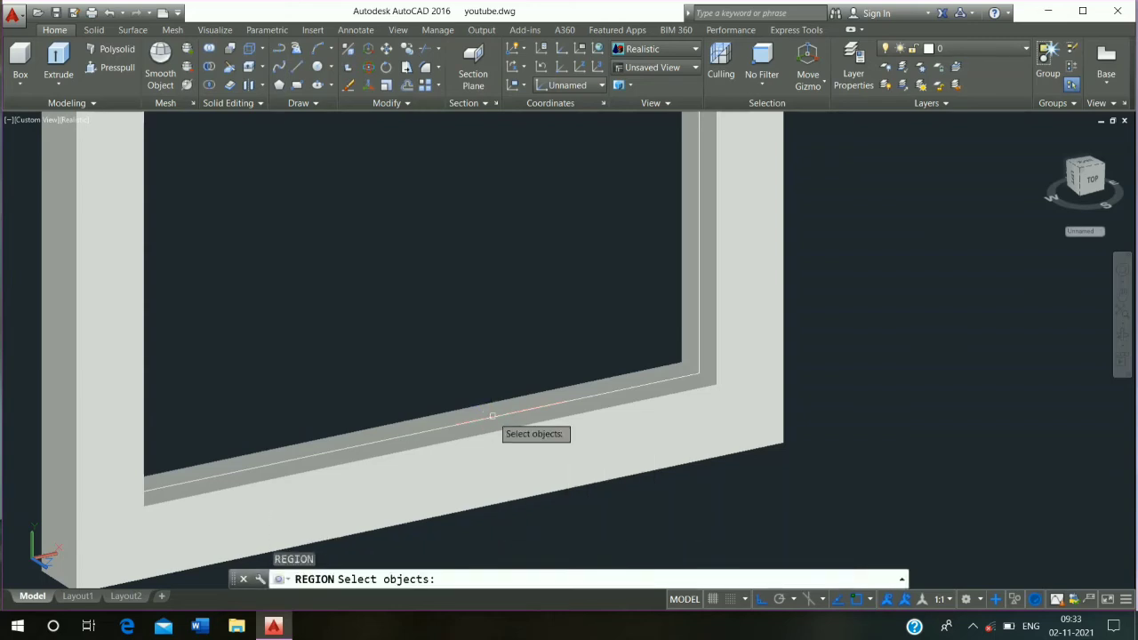
{"action": "left_click", "coordinate": [491, 416]}
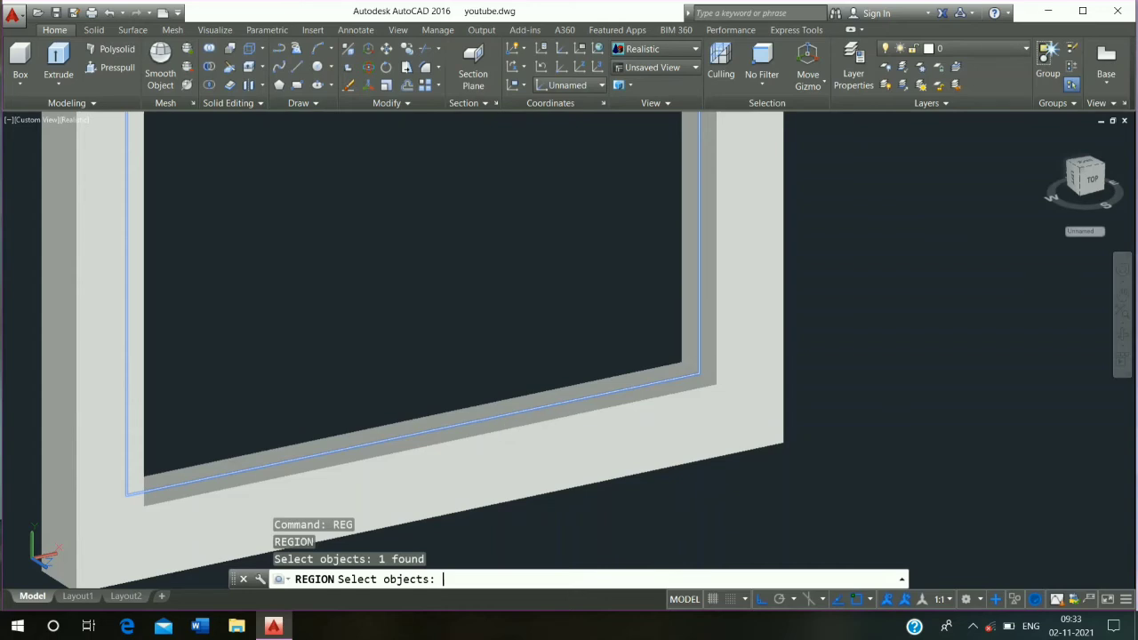
{"action": "right_click", "coordinate": [494, 420]}
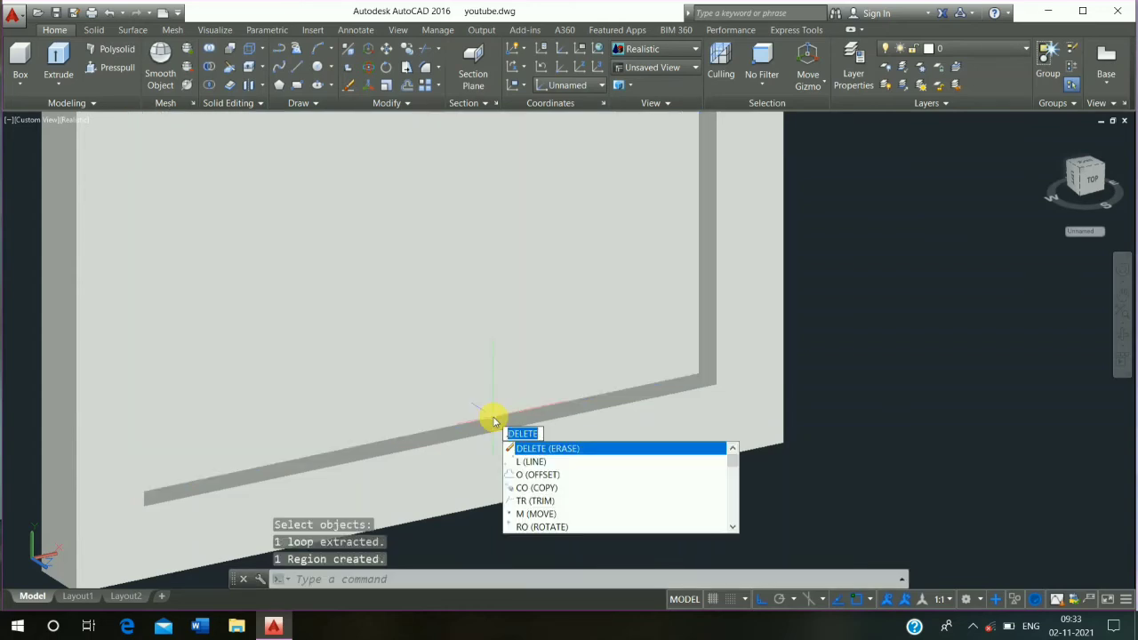
{"action": "key", "text": "Escape"}
Copy the sash frame and its pane from the sash's lower right corner to the lower right corner of the window's inner outline.
{"action": "scroll", "coordinate": [495, 420], "scroll_direction": "down", "scroll_amount": 4}
{"action": "mouse_move", "coordinate": [495, 420]}
{"action": "middle_mouse_down"}
{"action": "mouse_move", "coordinate": [505, 503]}
{"action": "mouse_move", "coordinate": [475, 458]}
{"action": "mouse_move", "coordinate": [414, 428]}
{"action": "middle_mouse_up"}
{"action": "scroll", "coordinate": [503, 498], "scroll_direction": "down", "scroll_amount": 5}
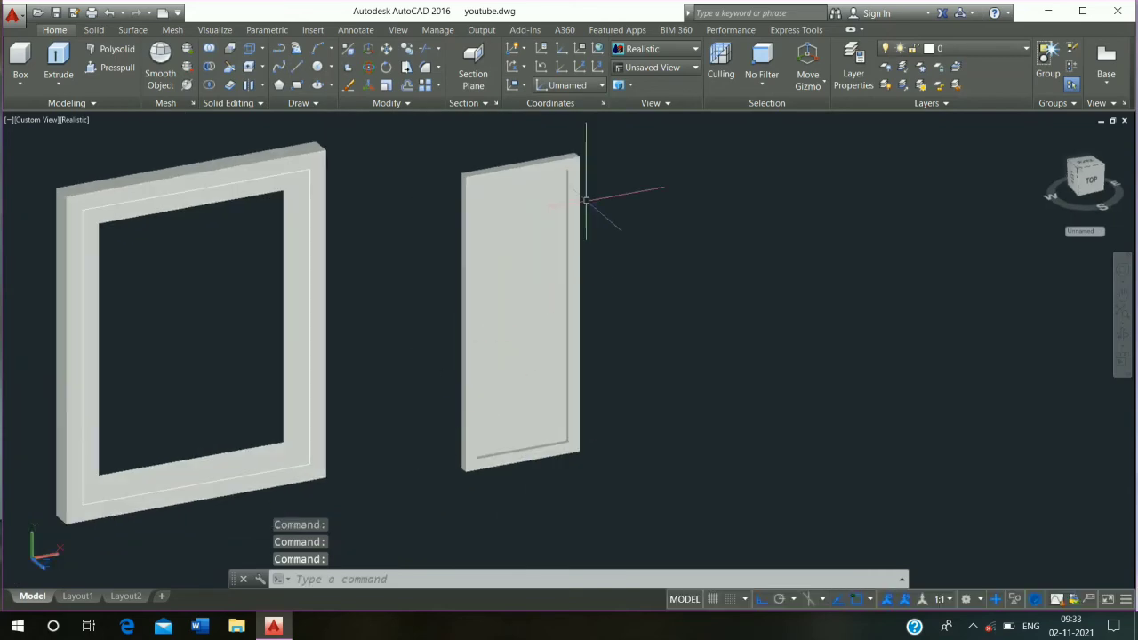
{"action": "left_click", "coordinate": [601, 138]}
{"action": "left_click", "coordinate": [458, 496]}
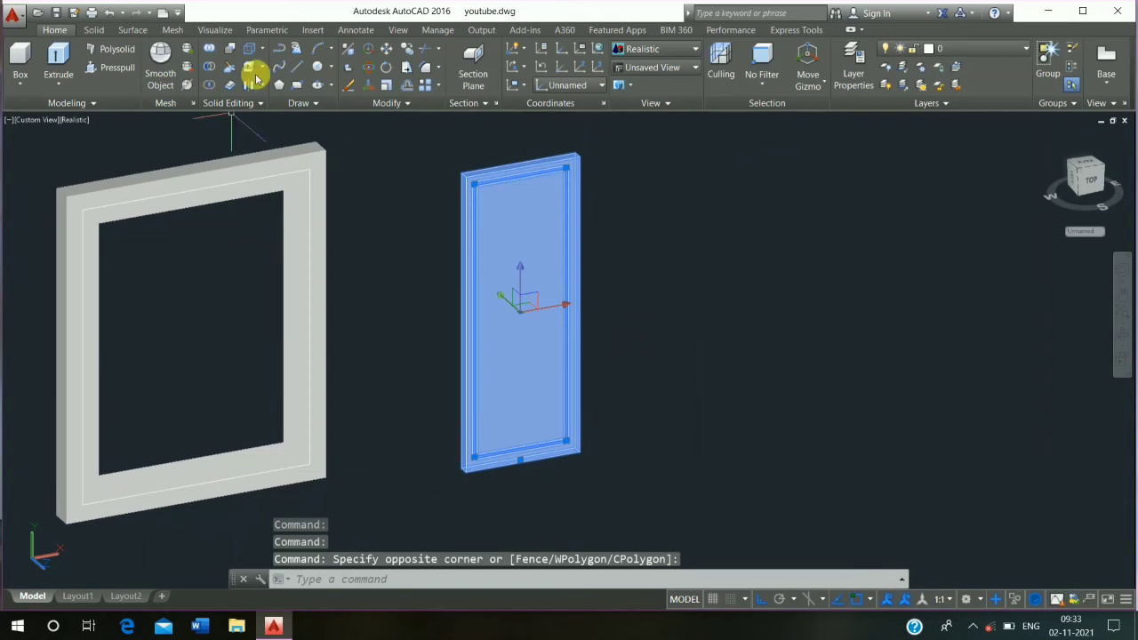
{"action": "left_click", "coordinate": [405, 48]}
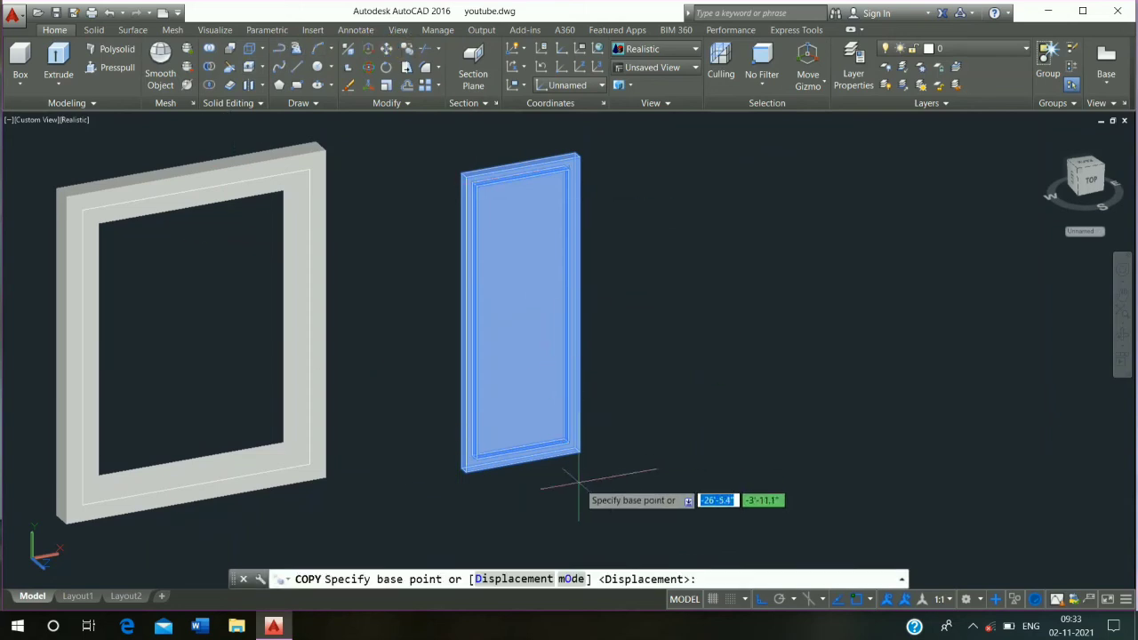
{"action": "scroll", "coordinate": [584, 454], "scroll_direction": "up", "scroll_amount": 4}
{"action": "left_click", "coordinate": [581, 352]}
{"action": "scroll", "coordinate": [619, 428], "scroll_direction": "down", "scroll_amount": 4}
{"action": "middle_click_drag", "start_coordinate": [222, 429], "coordinate": [675, 438]}
{"action": "scroll", "coordinate": [614, 435], "scroll_direction": "up", "scroll_amount": 4}
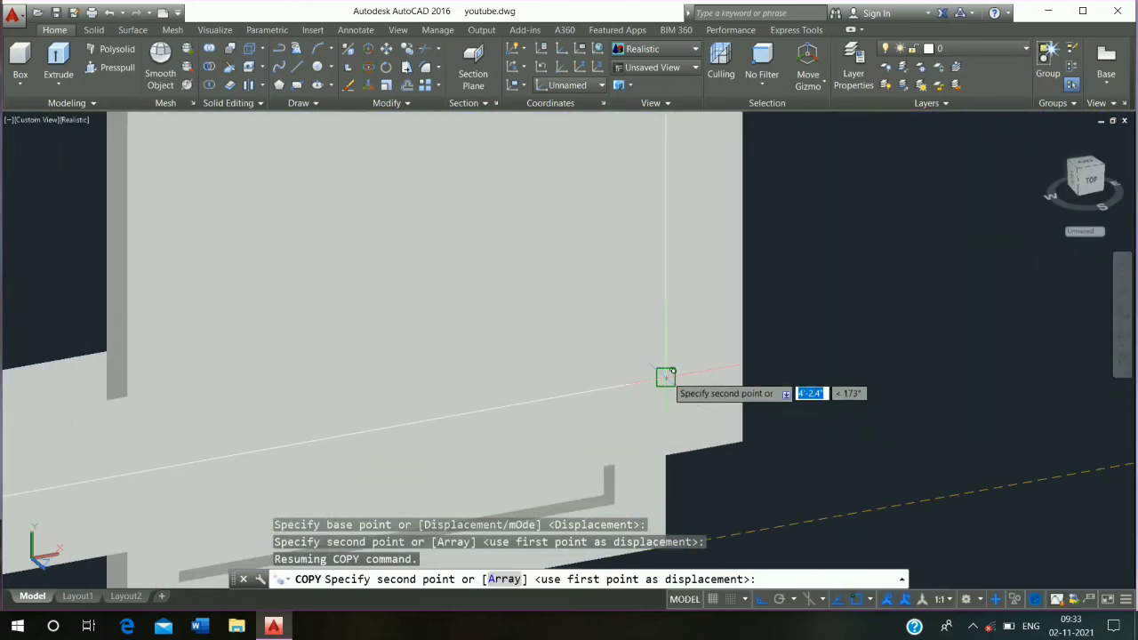
{"action": "left_click", "coordinate": [665, 377]}
{"action": "scroll", "coordinate": [663, 458], "scroll_direction": "down", "scroll_amount": 3}
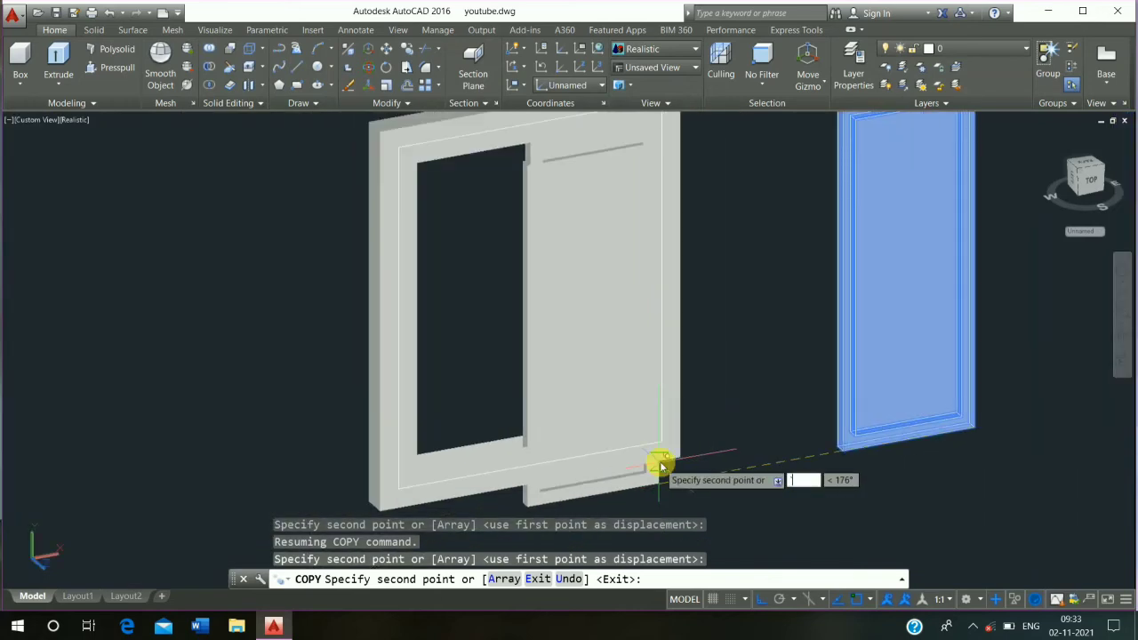
{"action": "key", "text": "Escape"}
Copy the separate sash and pane from the back side into the window's other half, snapping to the inner outline's lower corner.
{"action": "scroll", "coordinate": [649, 460], "scroll_direction": "down", "scroll_amount": 2}
{"action": "left_click", "coordinate": [905, 204]}
{"action": "left_click", "coordinate": [725, 474]}
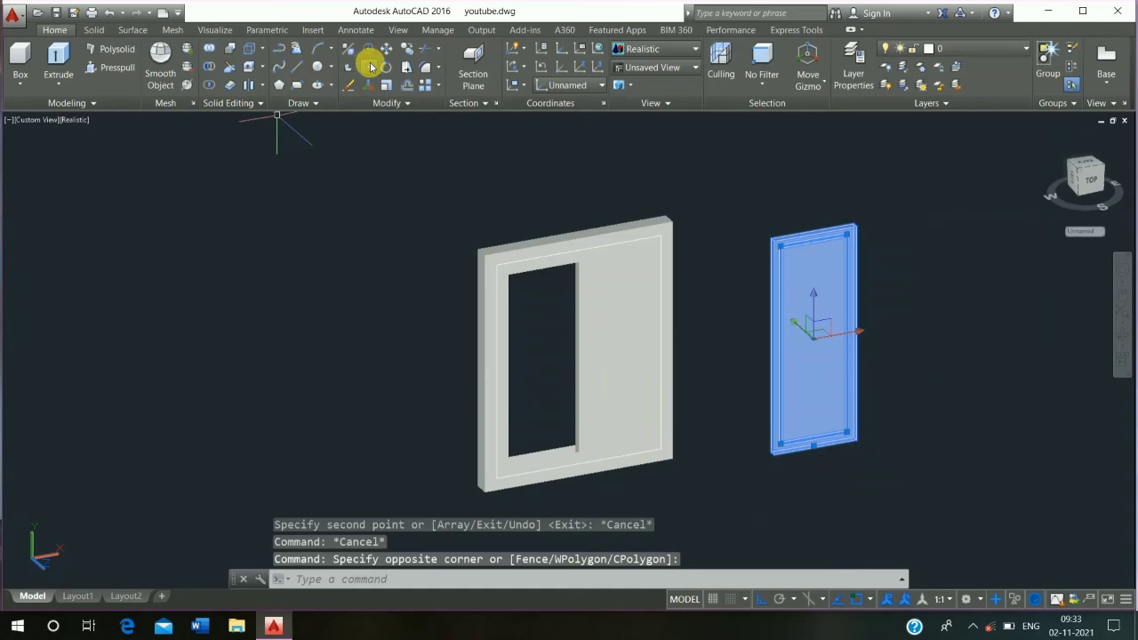
{"action": "left_click", "coordinate": [412, 49]}
{"action": "middle_click_drag", "start_coordinate": [320, 173], "coordinate": [800, 293], "text": "shift"}
{"action": "scroll", "coordinate": [133, 325], "scroll_direction": "up", "scroll_amount": 4}
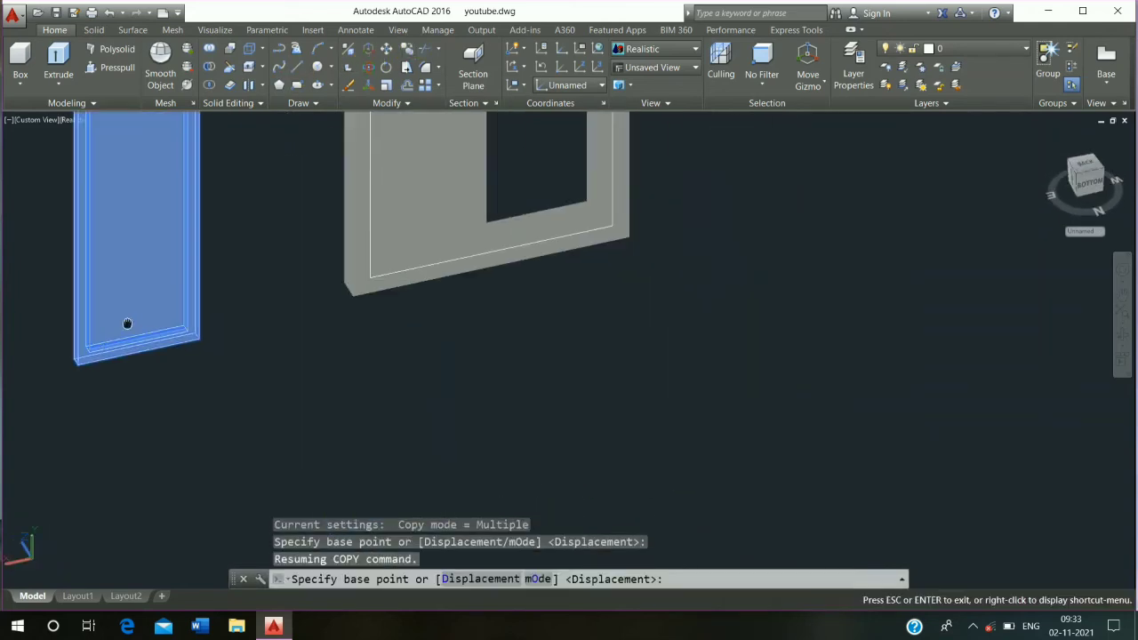
{"action": "scroll", "coordinate": [197, 335], "scroll_direction": "up", "scroll_amount": 2}
{"action": "left_click", "coordinate": [197, 335]}
{"action": "scroll", "coordinate": [231, 404], "scroll_direction": "down", "scroll_amount": 4}
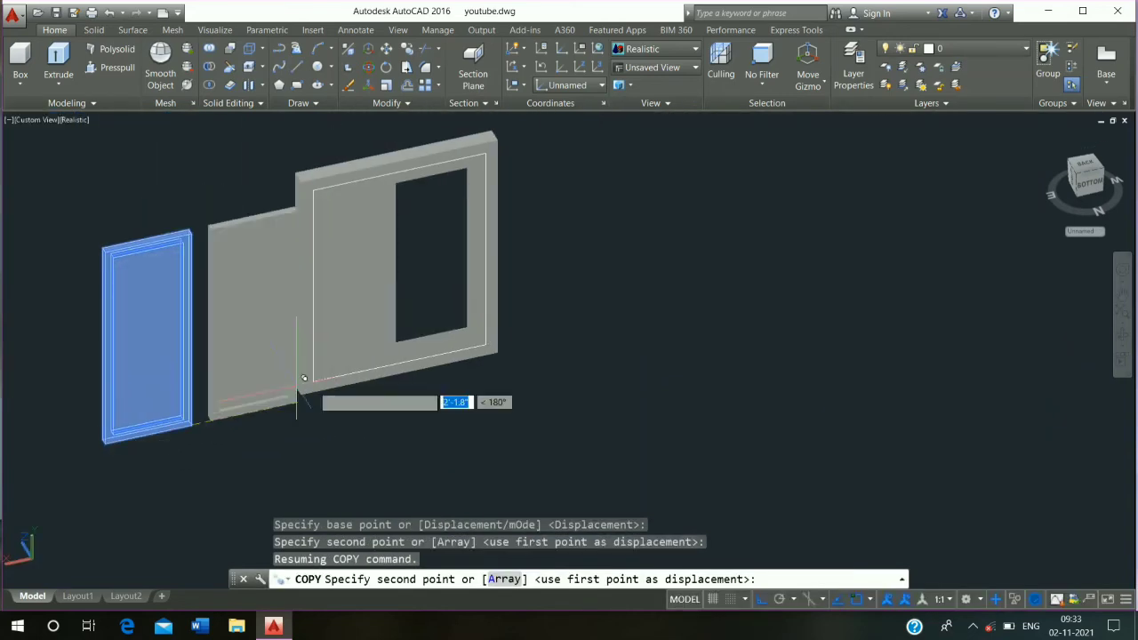
{"action": "scroll", "coordinate": [529, 332], "scroll_direction": "up", "scroll_amount": 4}
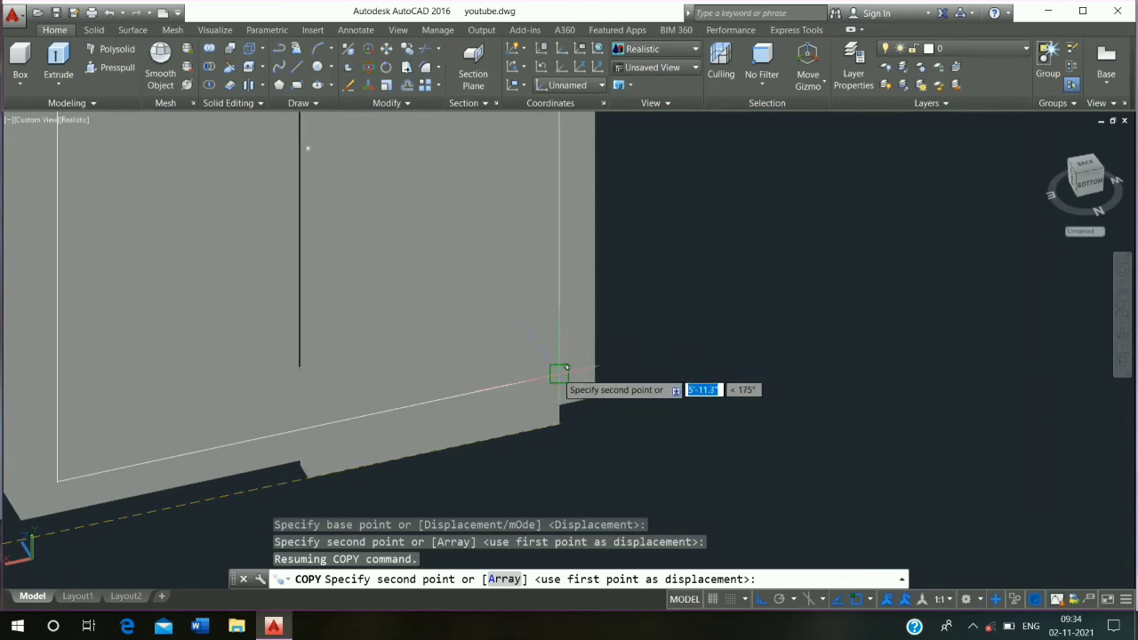
{"action": "left_click", "coordinate": [558, 372]}
{"action": "key", "text": "Escape"}
Change the viewport's visual style to Conceptual.
{"action": "middle_click_drag", "start_coordinate": [311, 364], "coordinate": [744, 414]}
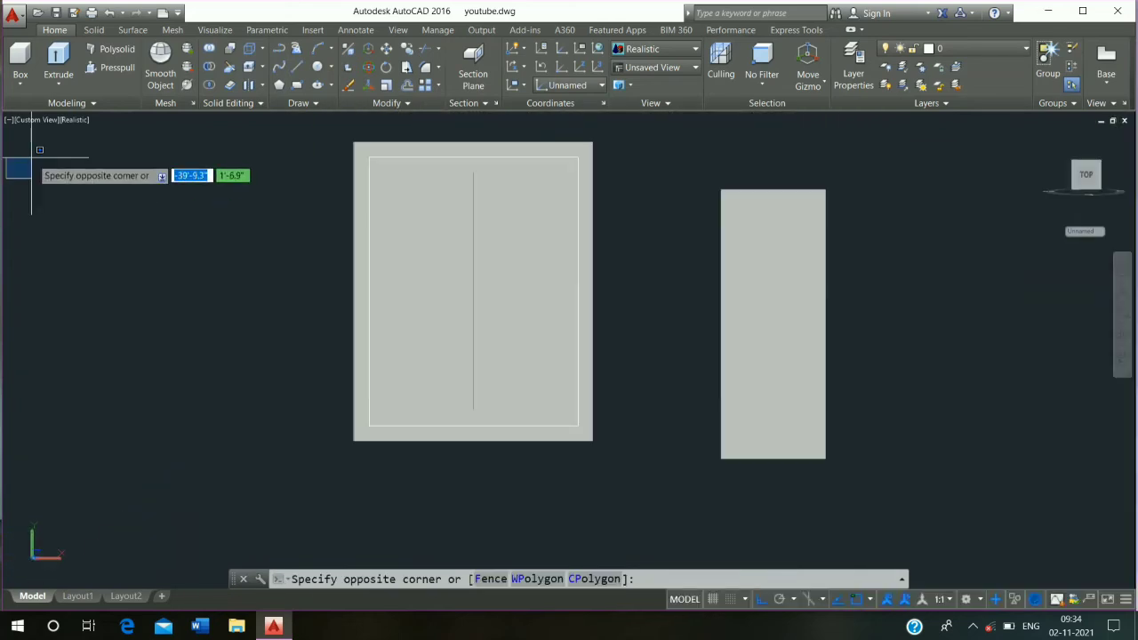
{"action": "key", "text": "Escape"}
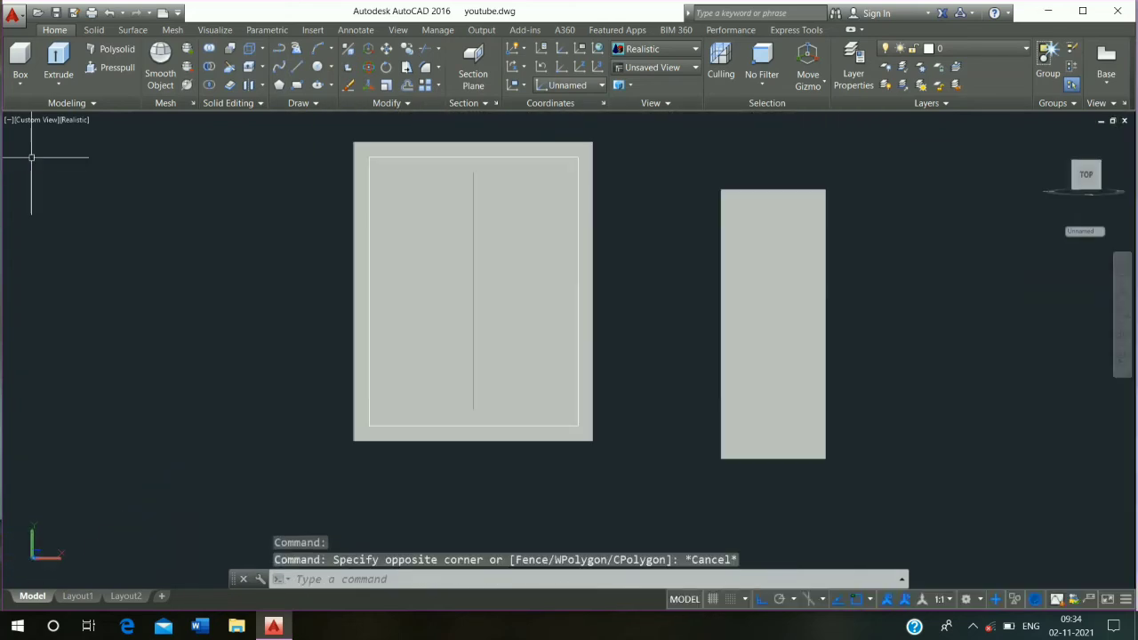
{"action": "left_click", "coordinate": [77, 123]}
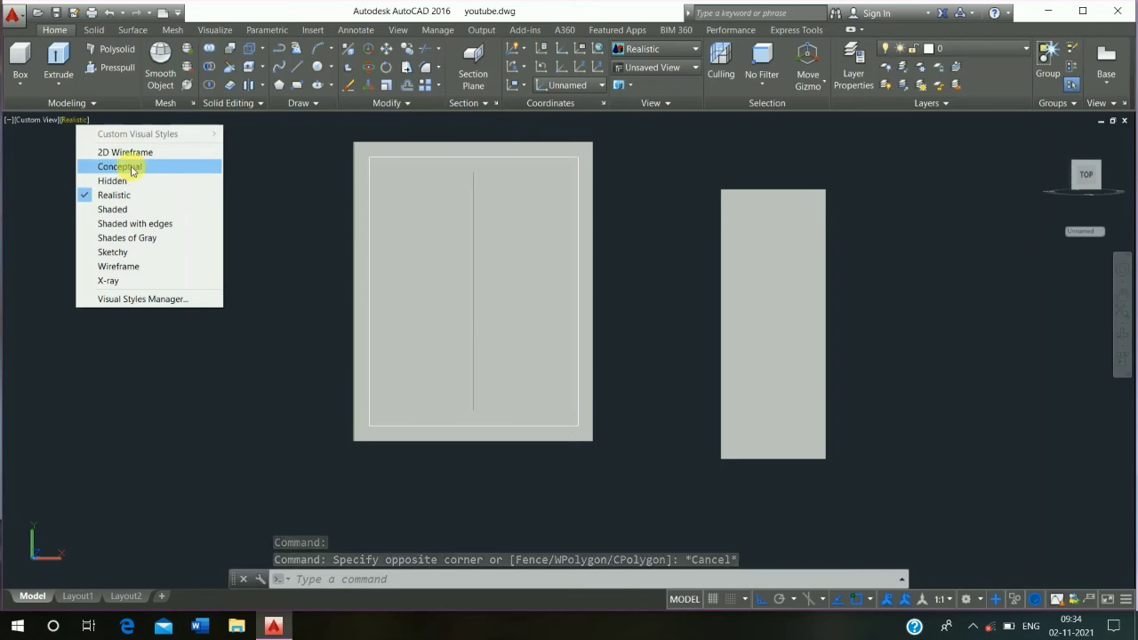
{"action": "left_click", "coordinate": [120, 166]}
Move the window's right-hand sash and its pane by 0.2", using the sash's lower right corner as base point.
{"action": "left_click", "coordinate": [375, 218]}
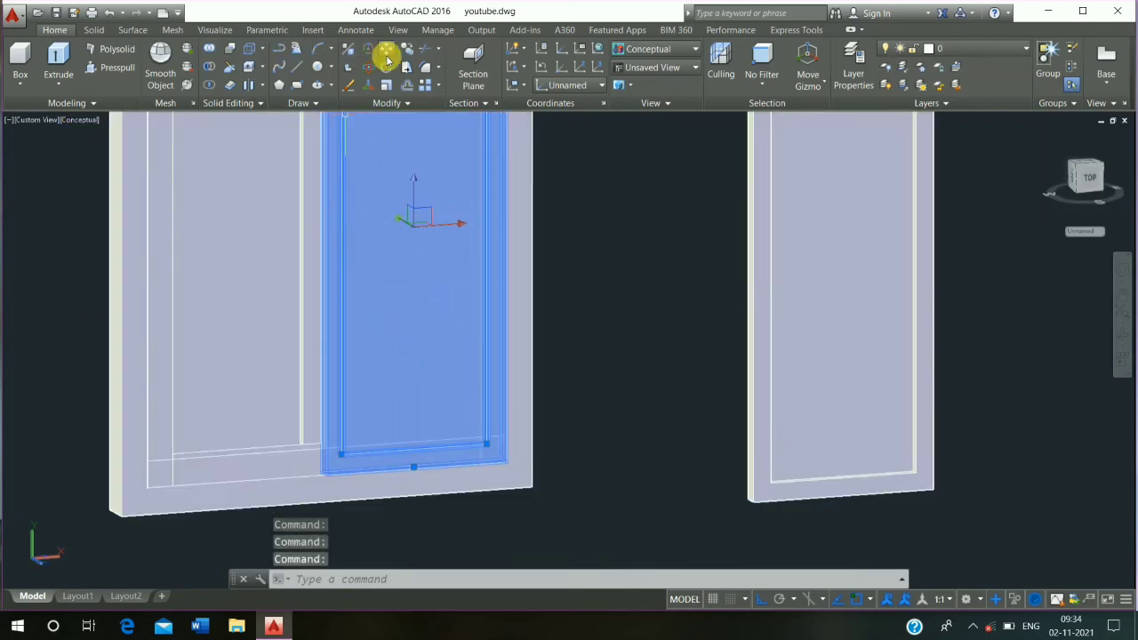
{"action": "left_click", "coordinate": [387, 59]}
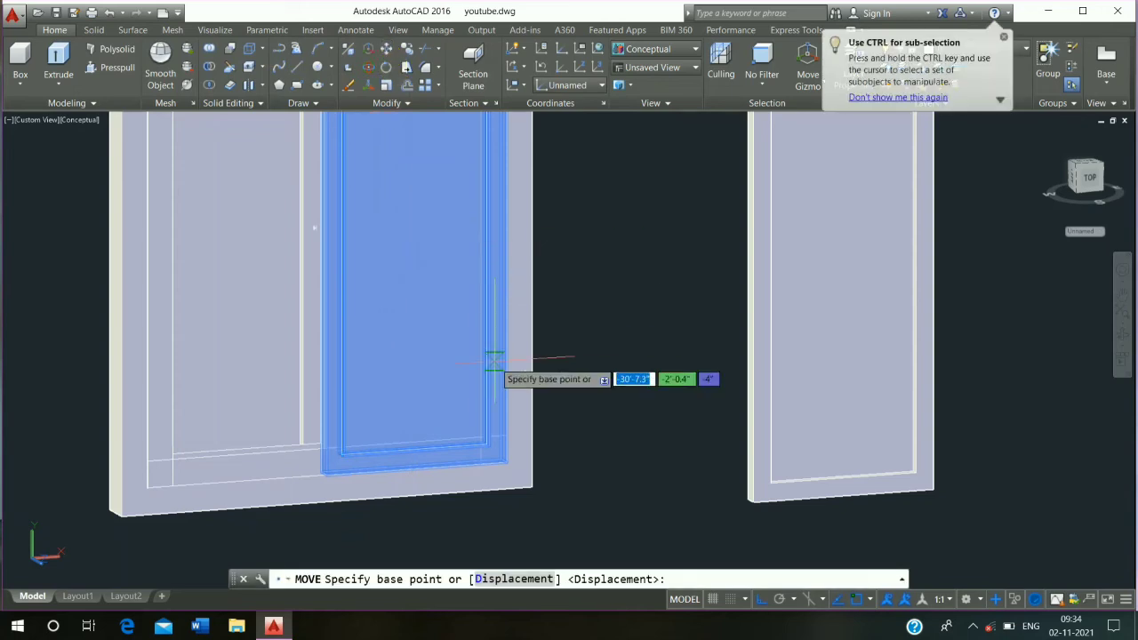
{"action": "left_click", "coordinate": [505, 460]}
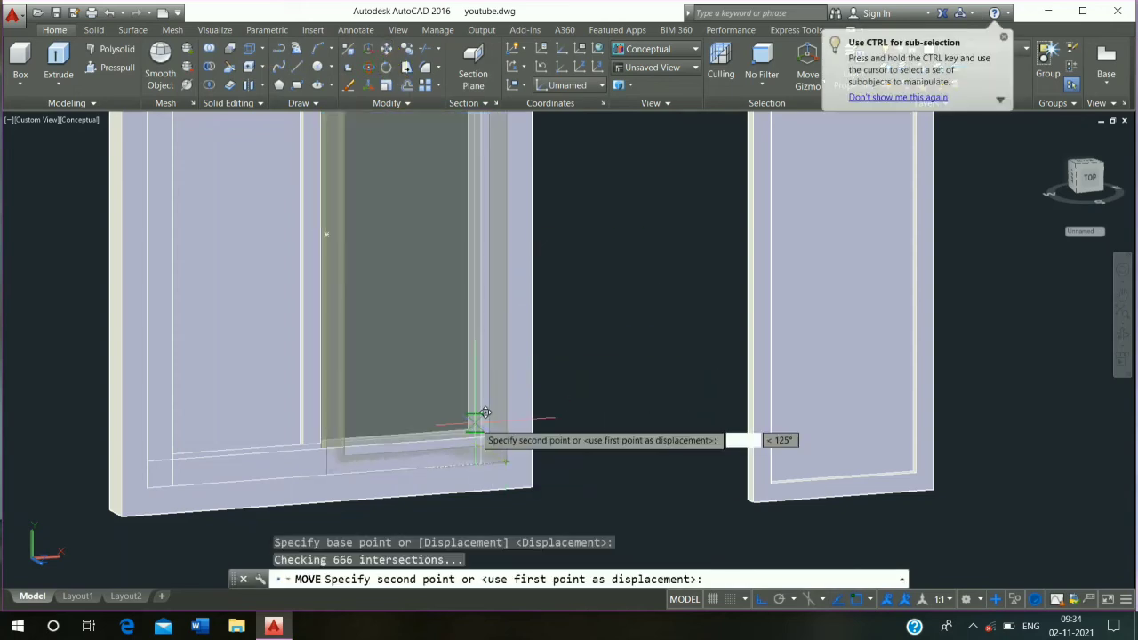
{"action": "type", "text": "0.2"}
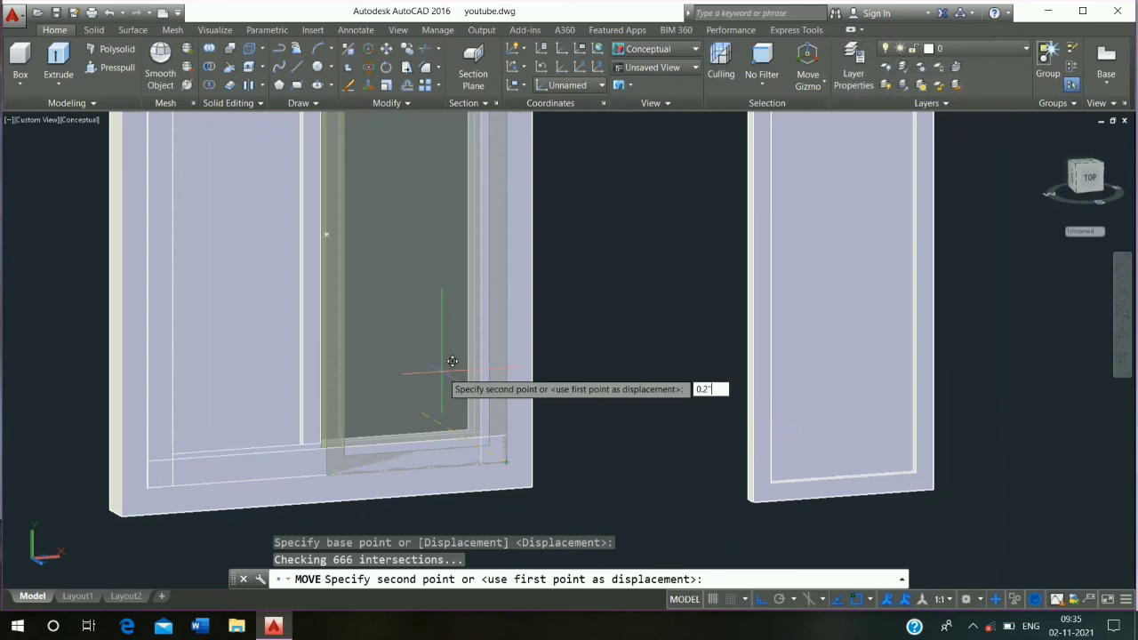
{"action": "type", "text": "\""}
{"action": "key", "text": "Return"}
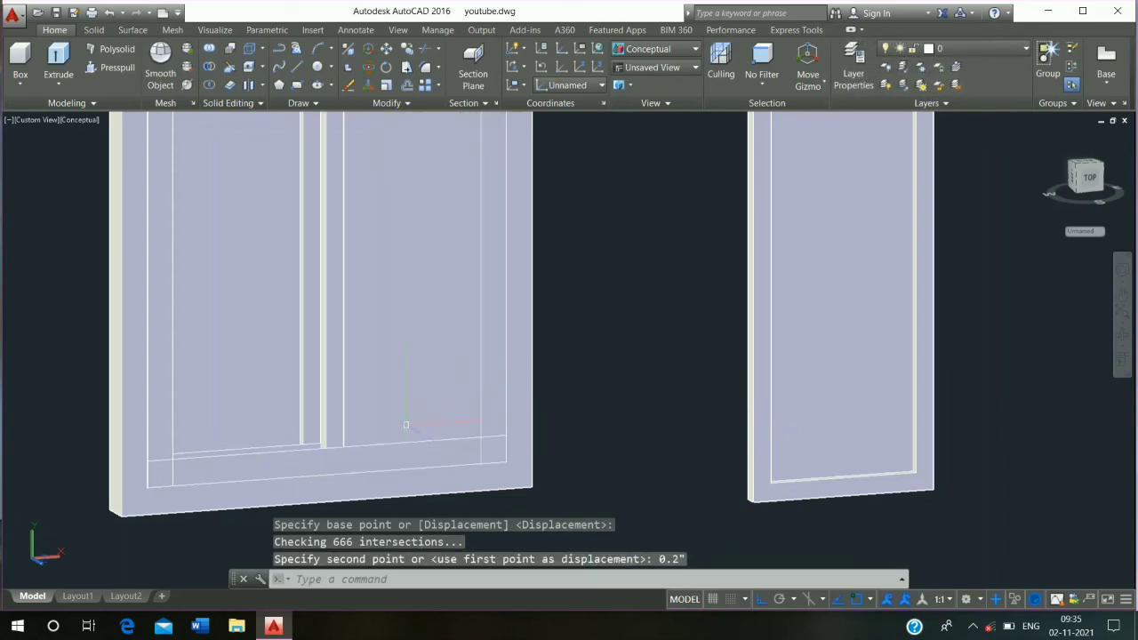
Move the sash and pane on the window's reverse side by 0.2", using that sash's lower right corner as base point.
{"action": "middle_click_drag", "start_coordinate": [115, 399], "coordinate": [222, 453], "text": "shift"}
{"action": "scroll", "coordinate": [428, 471], "scroll_direction": "up", "scroll_amount": 4}
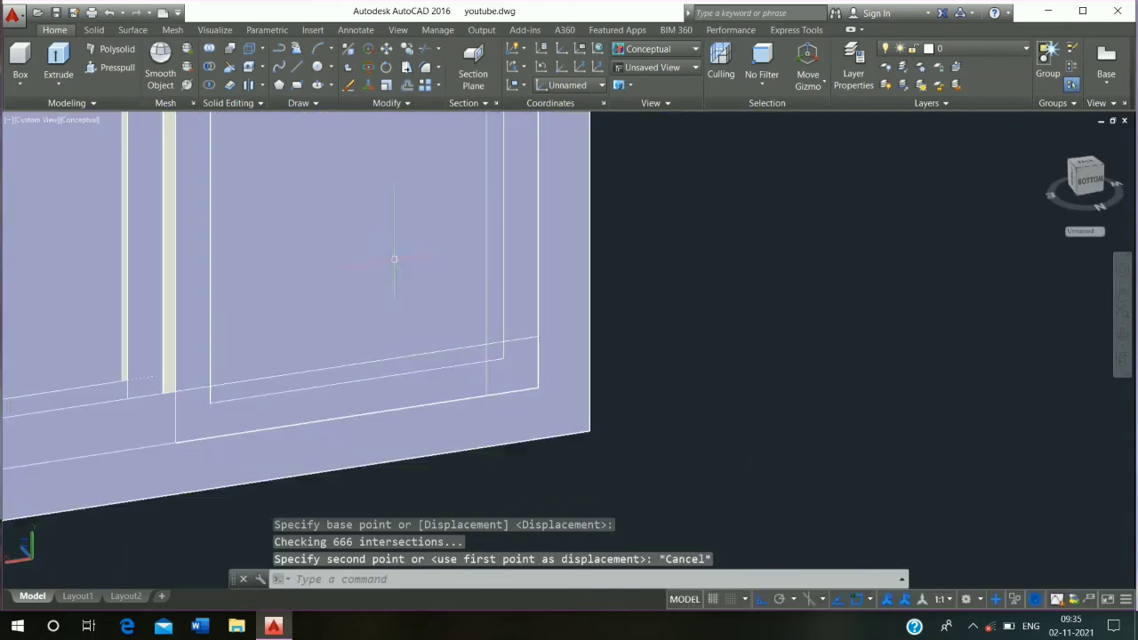
{"action": "left_click", "coordinate": [266, 259]}
{"action": "left_click", "coordinate": [199, 263]}
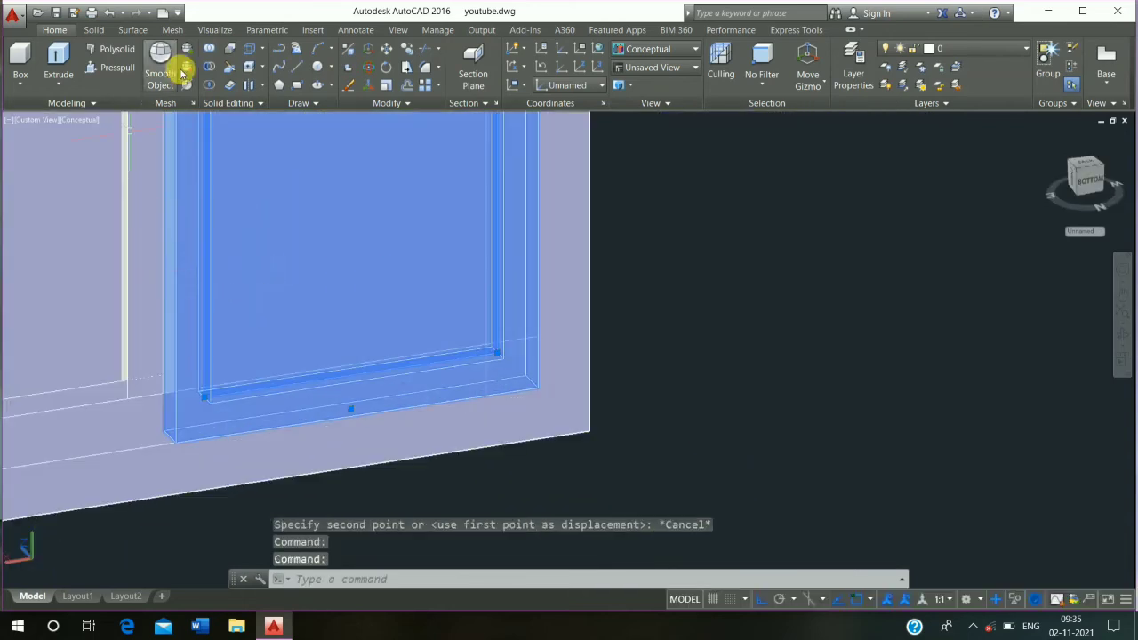
{"action": "left_click", "coordinate": [389, 49]}
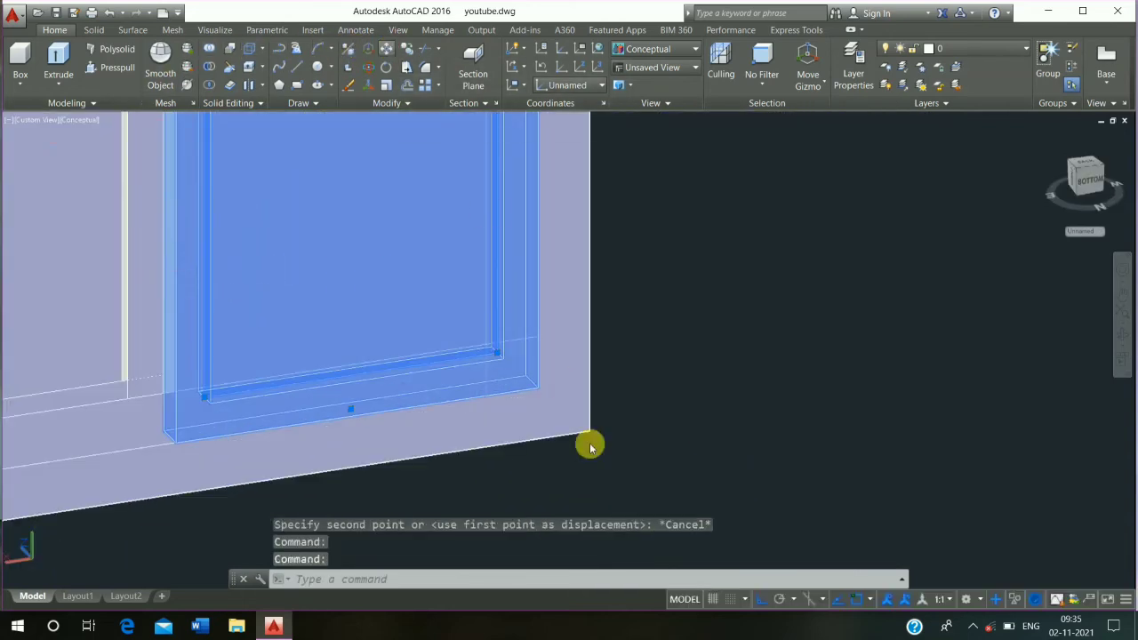
{"action": "left_click", "coordinate": [536, 387]}
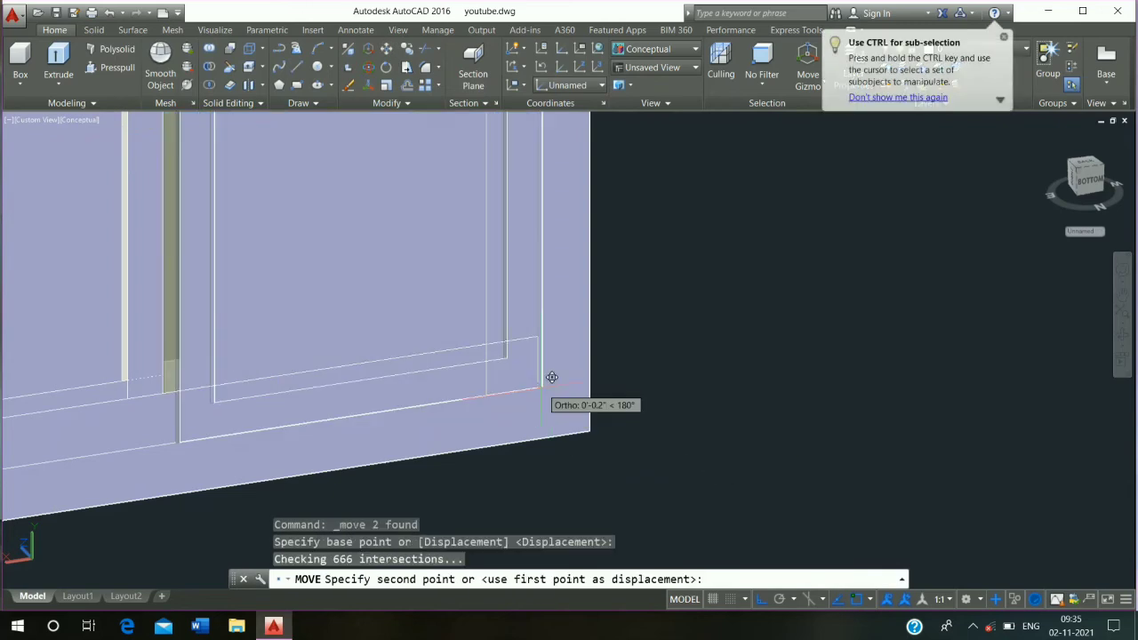
{"action": "type", "text": "0.2\""}
{"action": "key", "text": "Return"}
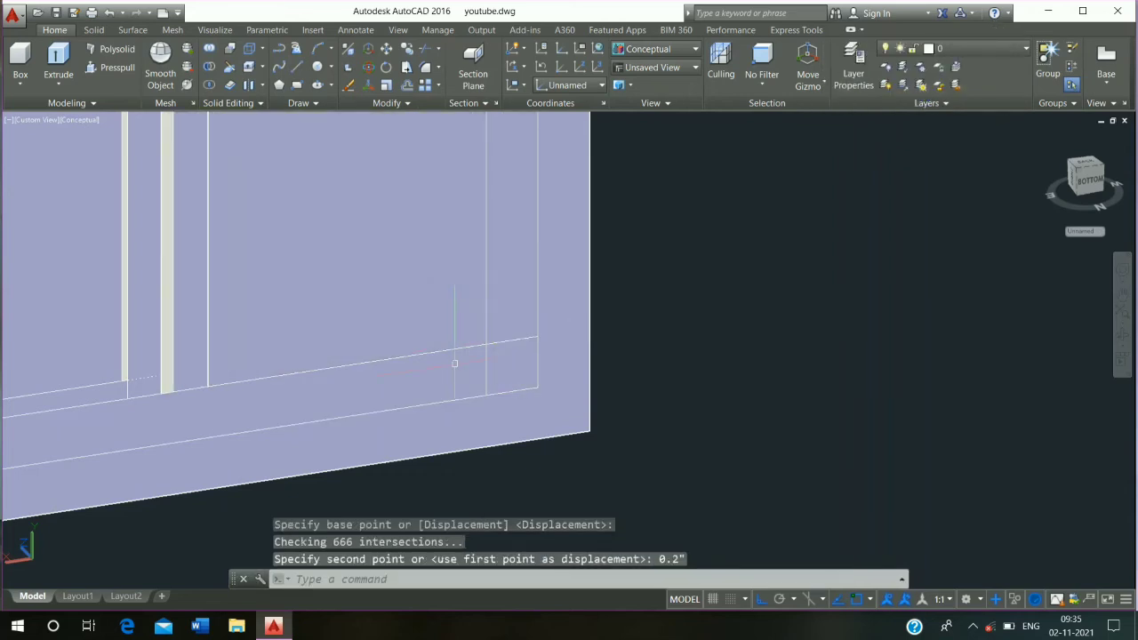
Change the viewport's visual style to Realistic.
{"action": "scroll", "coordinate": [485, 439], "scroll_direction": "down", "scroll_amount": 6}
{"action": "middle_click_drag", "start_coordinate": [432, 353], "coordinate": [429, 341], "text": "shift"}
{"action": "scroll", "coordinate": [428, 340], "scroll_direction": "up", "scroll_amount": 2}
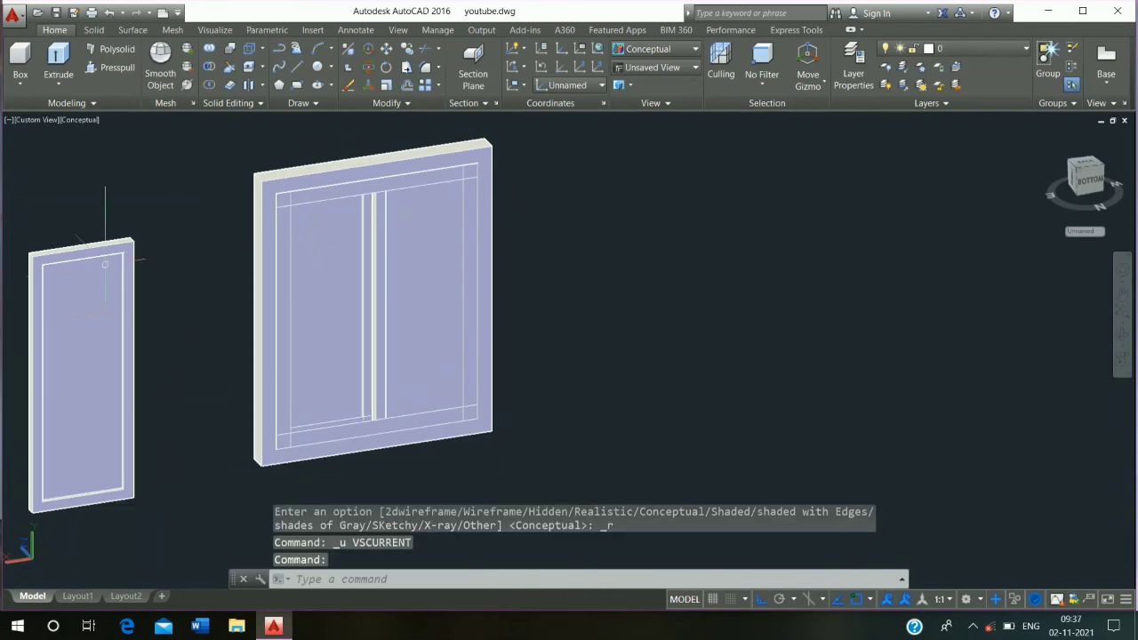
{"action": "left_click", "coordinate": [82, 121]}
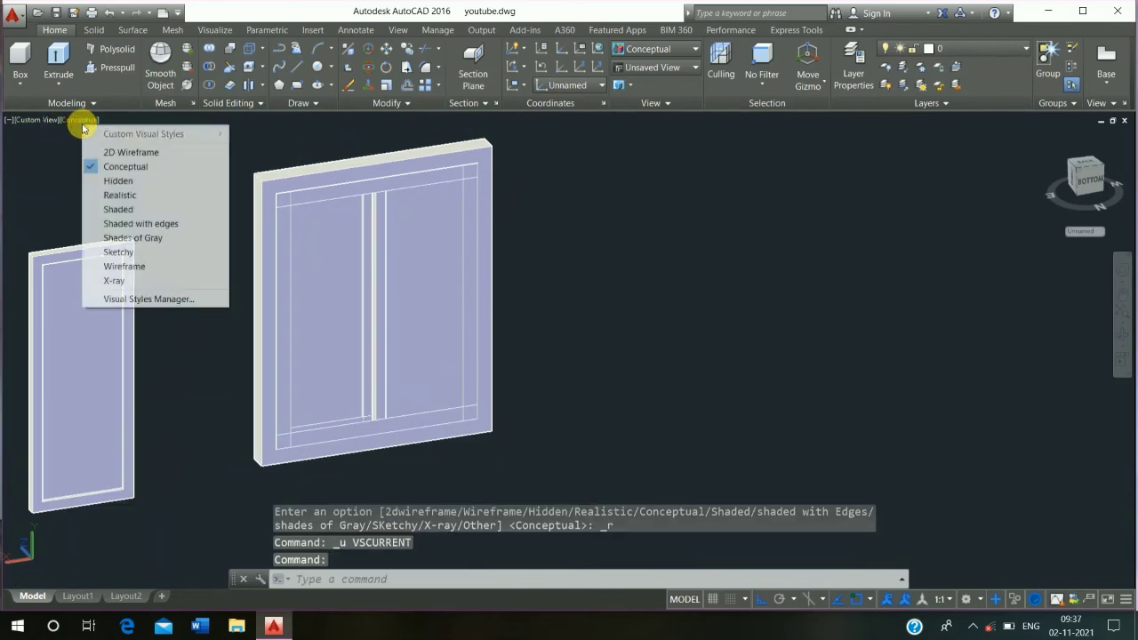
{"action": "left_click", "coordinate": [149, 195]}
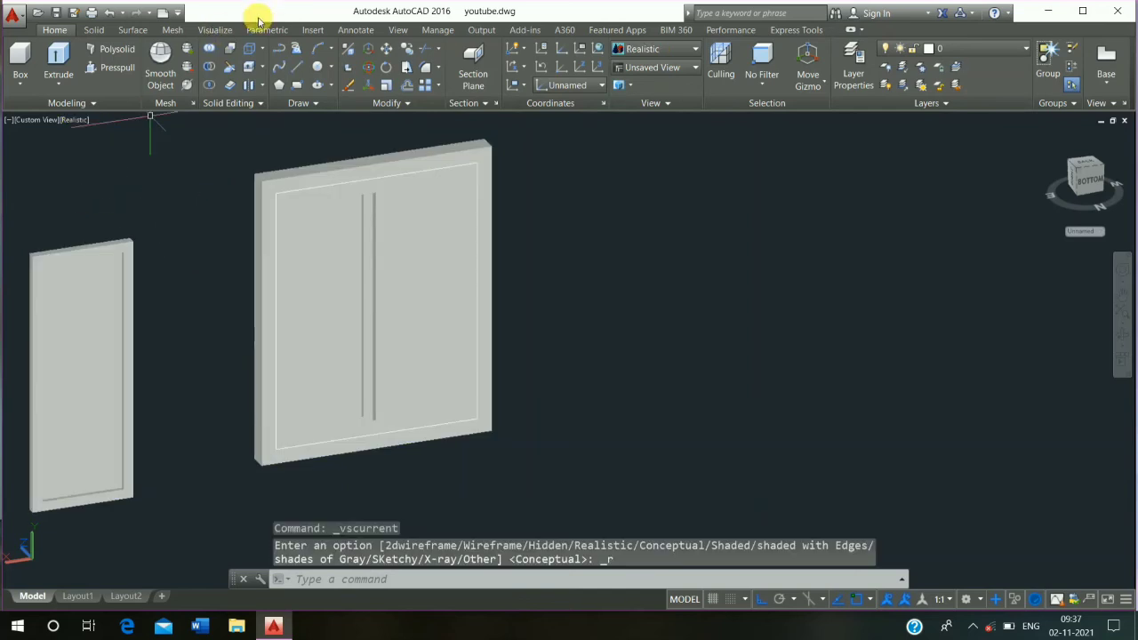
Open the Materials Browser and apply the red glazing material from the Glass category to both window panes.
{"action": "left_click", "coordinate": [214, 30]}
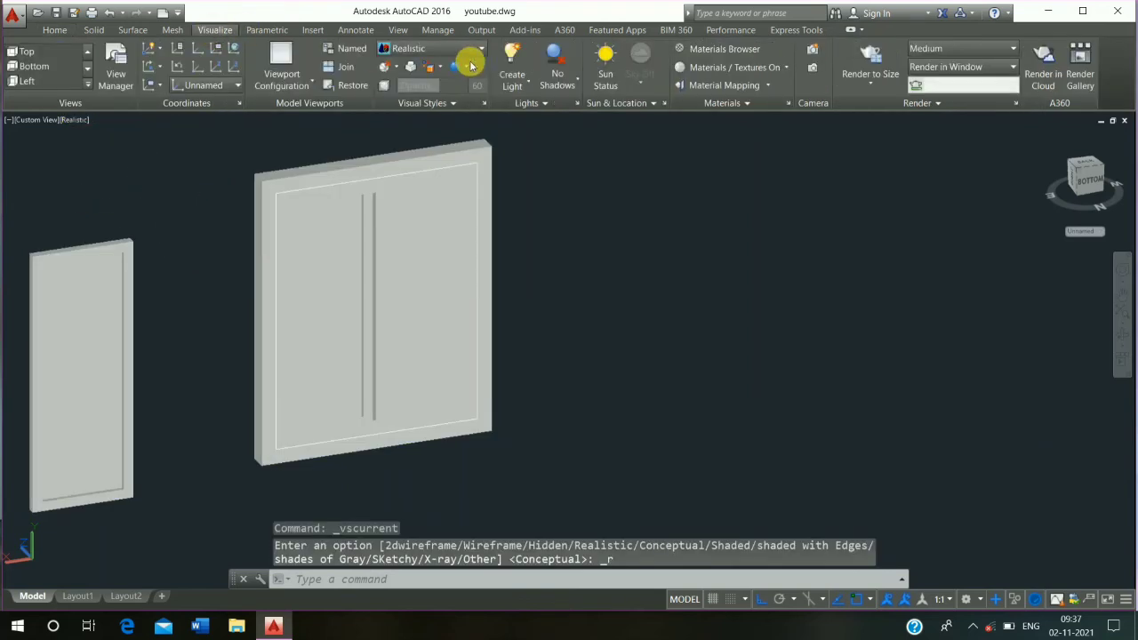
{"action": "left_click", "coordinate": [723, 55]}
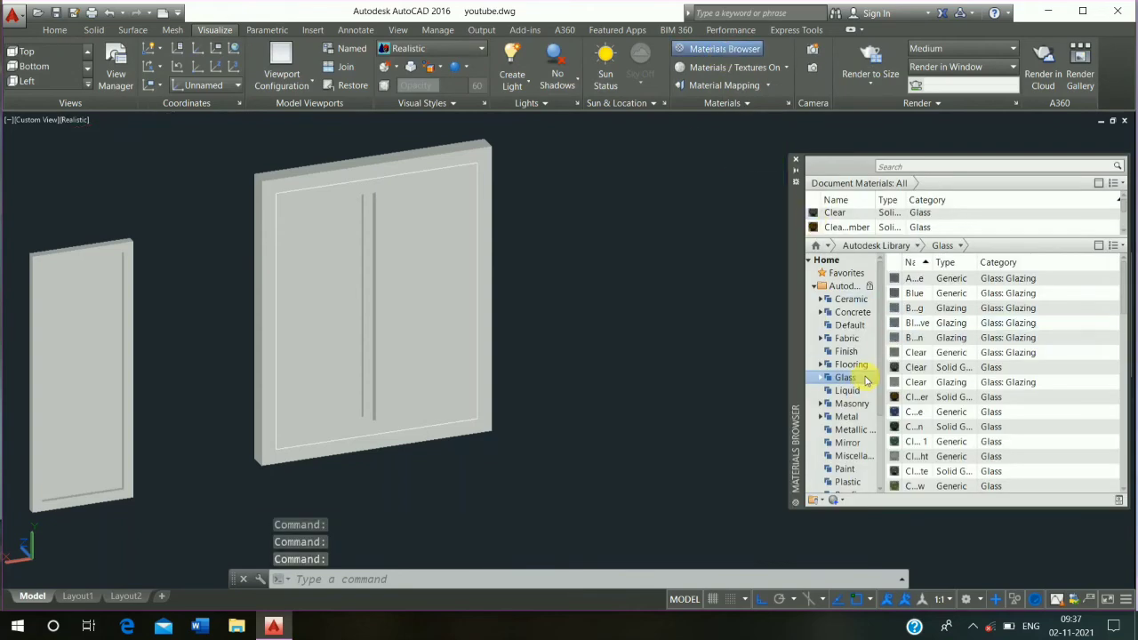
{"action": "scroll", "coordinate": [898, 413], "scroll_direction": "down", "scroll_amount": 5}
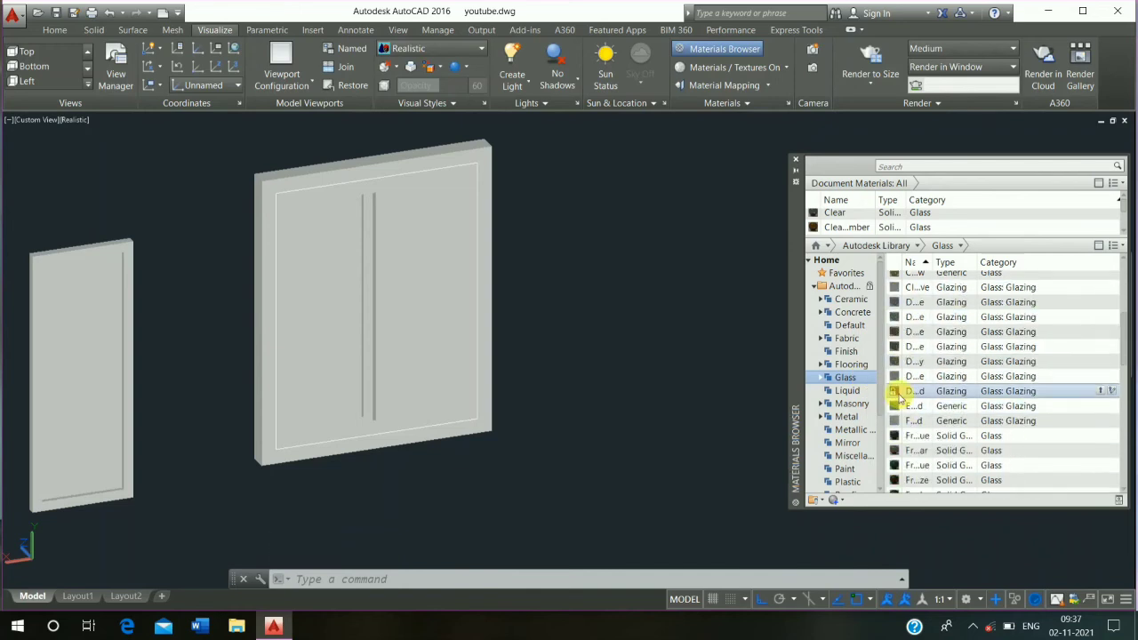
{"action": "left_click_drag", "start_coordinate": [899, 398], "coordinate": [731, 393]}
{"action": "left_click_drag", "start_coordinate": [461, 267], "coordinate": [430, 258]}
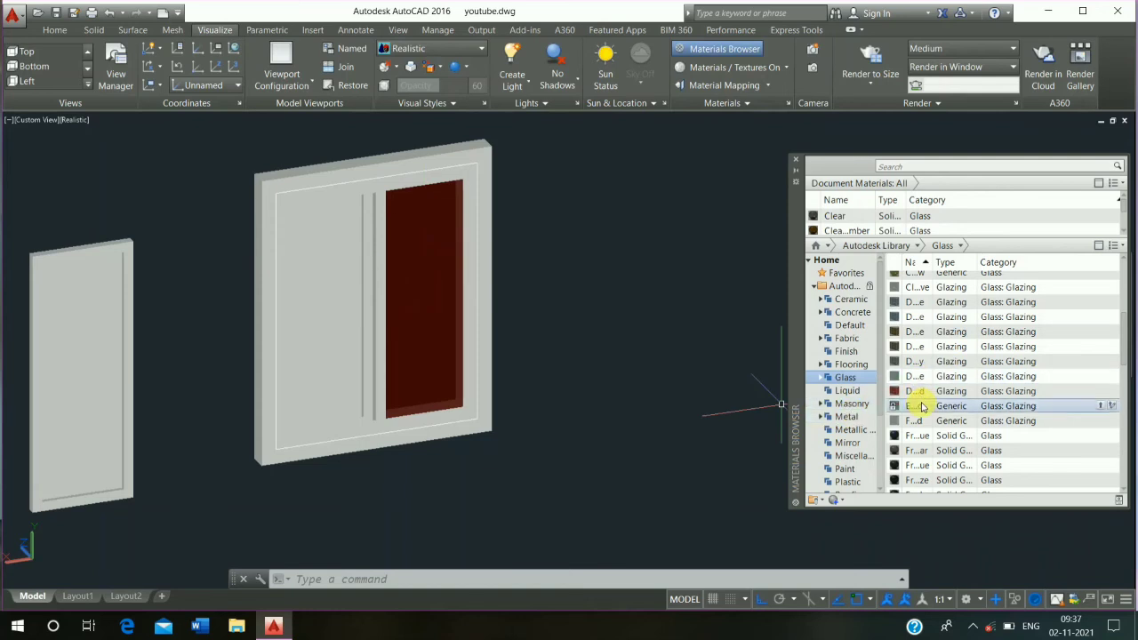
{"action": "left_click_drag", "start_coordinate": [300, 249], "coordinate": [305, 249]}
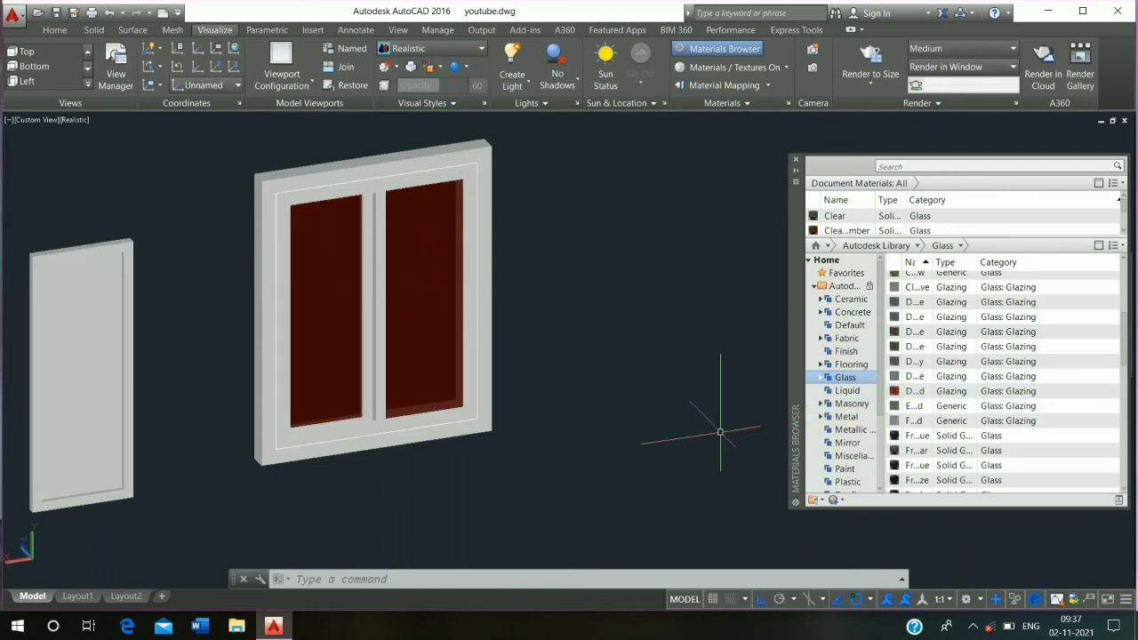
From the Metal category, apply black aluminum to the window's outer frame and blue aluminum to the inner frame's right member.
{"action": "left_click", "coordinate": [850, 418]}
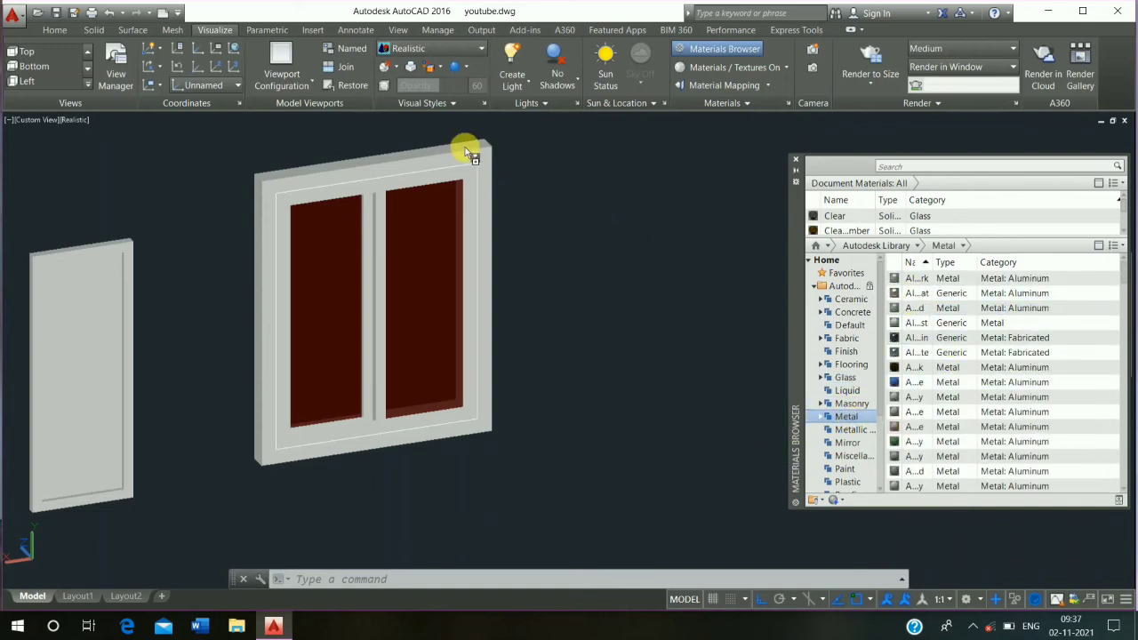
{"action": "left_click_drag", "start_coordinate": [477, 151], "coordinate": [478, 145]}
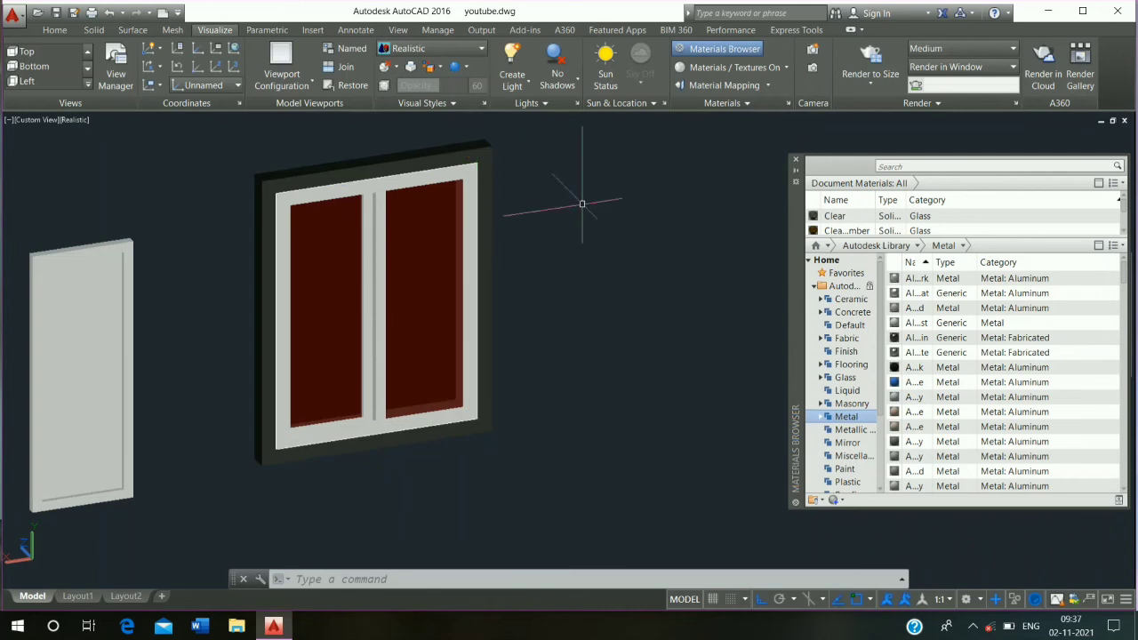
{"action": "left_click_drag", "start_coordinate": [945, 382], "coordinate": [519, 255]}
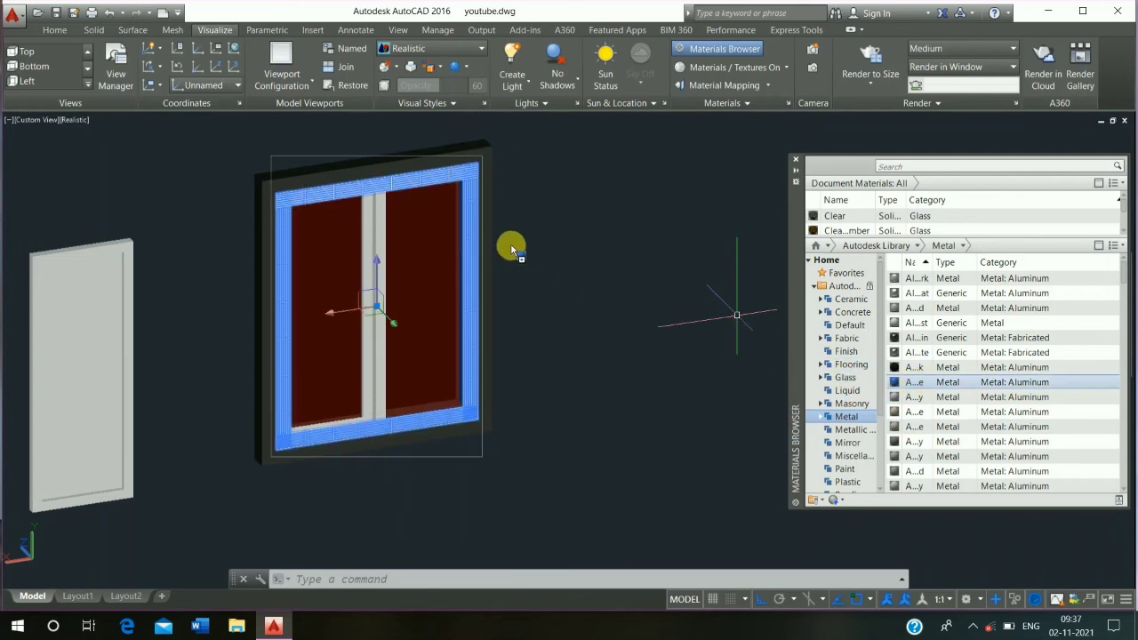
{"action": "left_click_drag", "start_coordinate": [461, 210], "coordinate": [464, 208]}
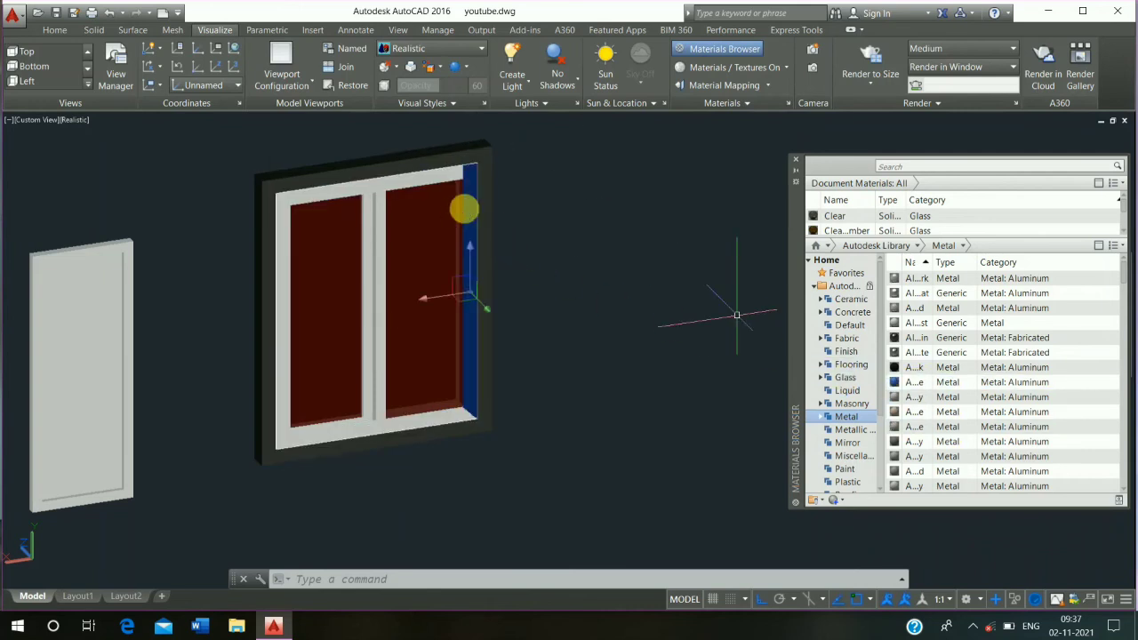
Apply the blue aluminum to the bottom, left and top members of the inner frame on this side, undoing the misplaced application.
{"action": "left_click", "coordinate": [899, 380]}
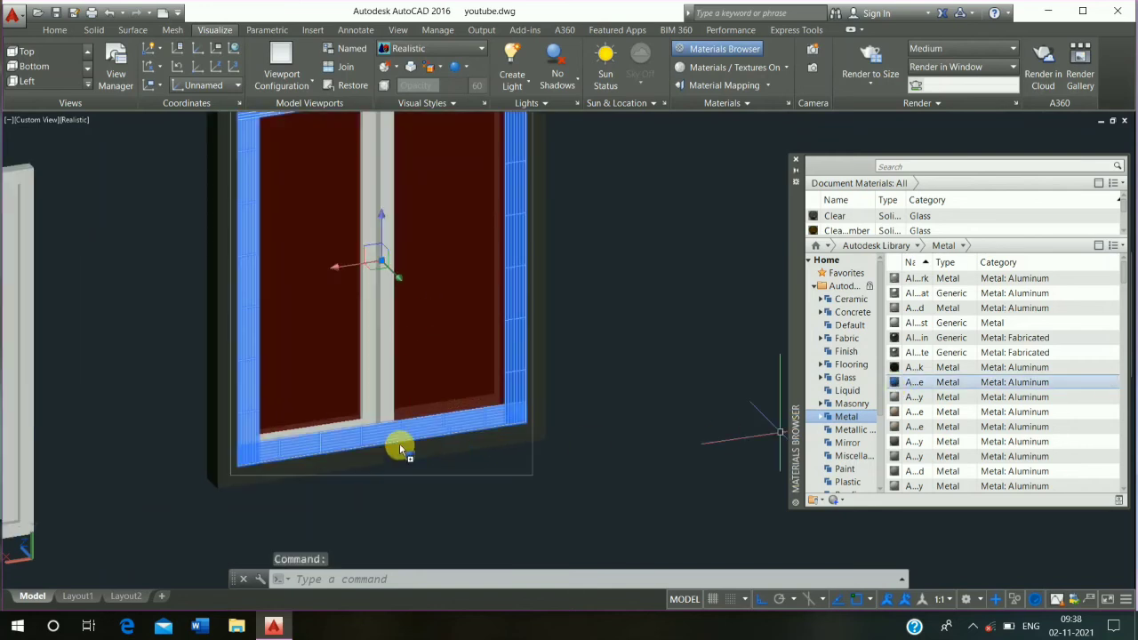
{"action": "left_click_drag", "start_coordinate": [358, 435], "coordinate": [358, 435]}
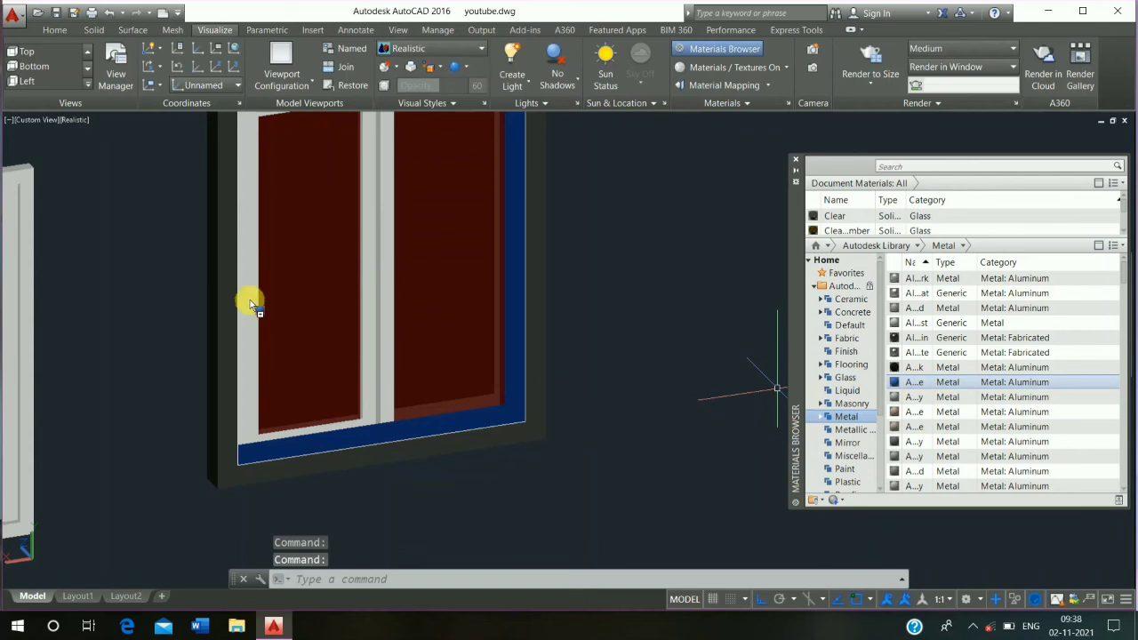
{"action": "left_click_drag", "start_coordinate": [241, 293], "coordinate": [242, 293]}
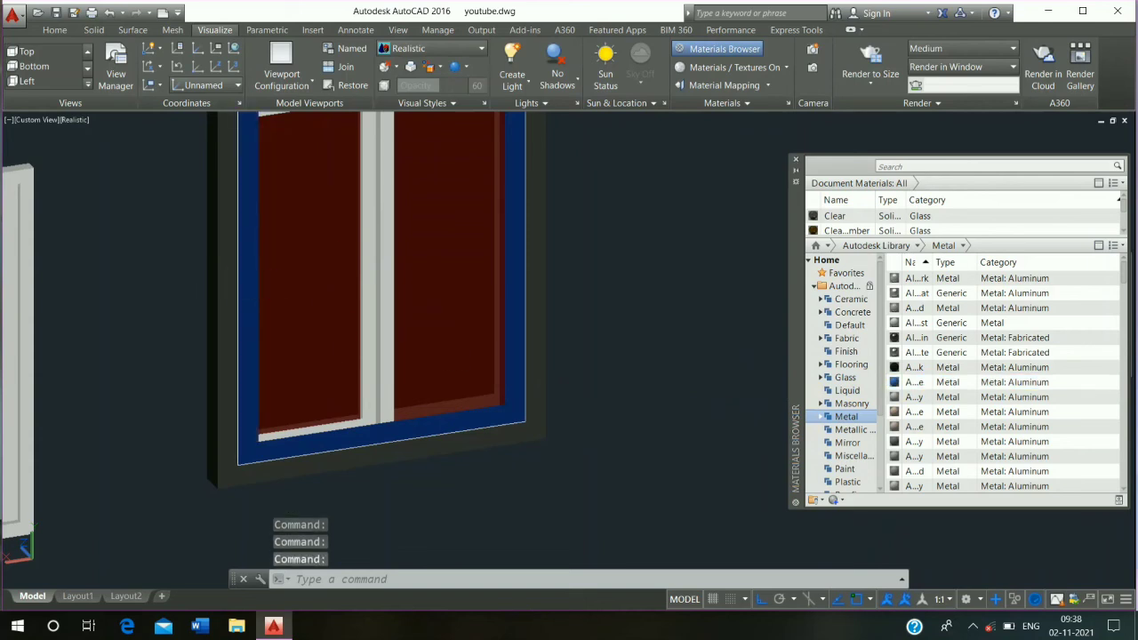
{"action": "middle_click_drag", "start_coordinate": [341, 322], "coordinate": [352, 416]}
{"action": "key", "text": "ctrl+z"}
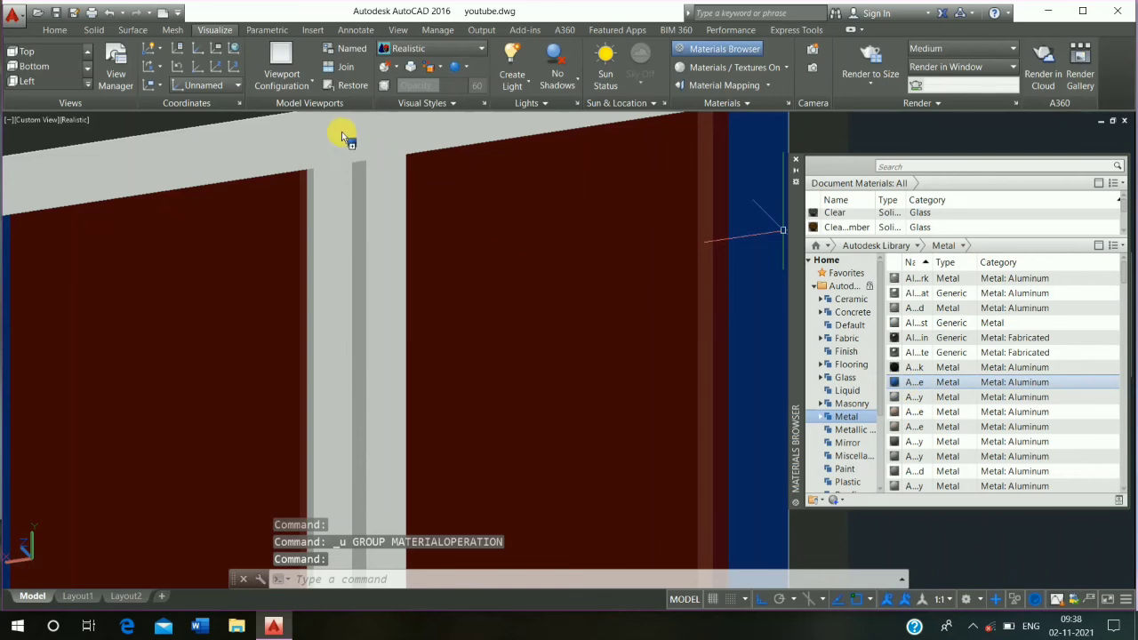
{"action": "left_click_drag", "start_coordinate": [341, 132], "coordinate": [341, 131]}
{"action": "scroll", "coordinate": [321, 180], "scroll_direction": "down", "scroll_amount": 2}
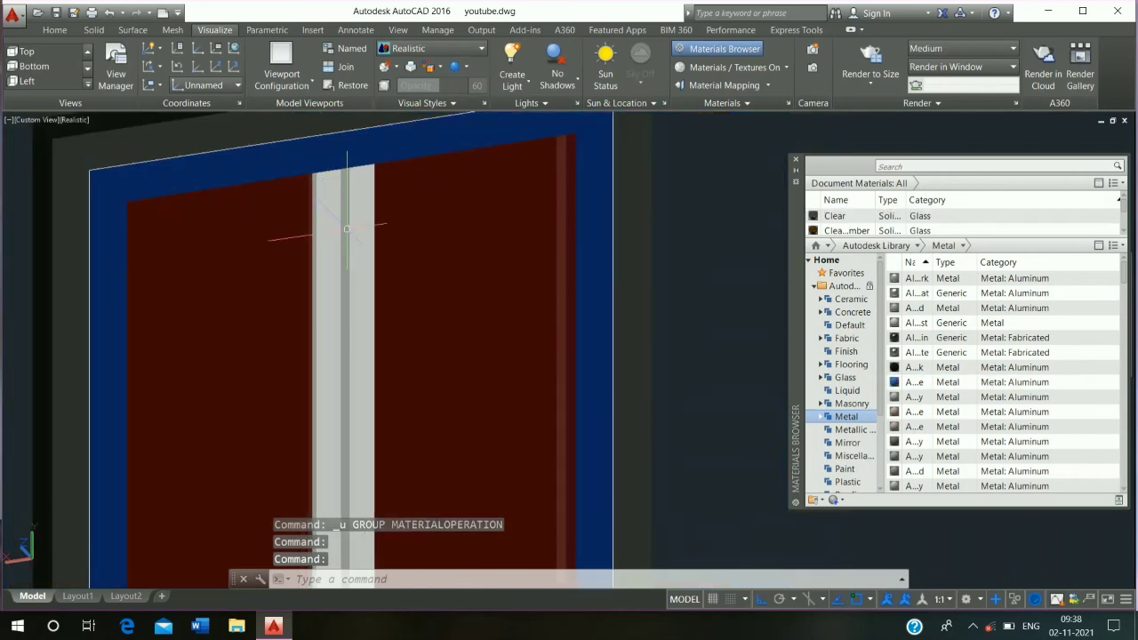
Apply the blue aluminum to the bottom and right members of the inner frame on the window's opposite side.
{"action": "scroll", "coordinate": [325, 195], "scroll_direction": "down", "scroll_amount": 4}
{"action": "middle_click_drag", "start_coordinate": [177, 274], "coordinate": [463, 358], "text": "shift"}
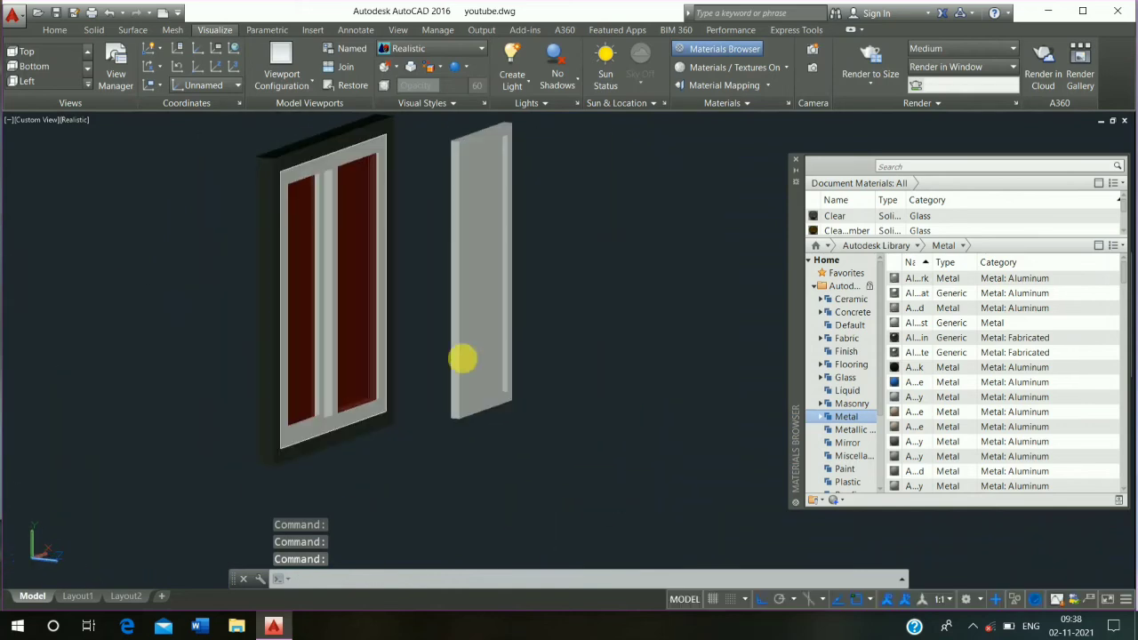
{"action": "scroll", "coordinate": [373, 377], "scroll_direction": "up", "scroll_amount": 5}
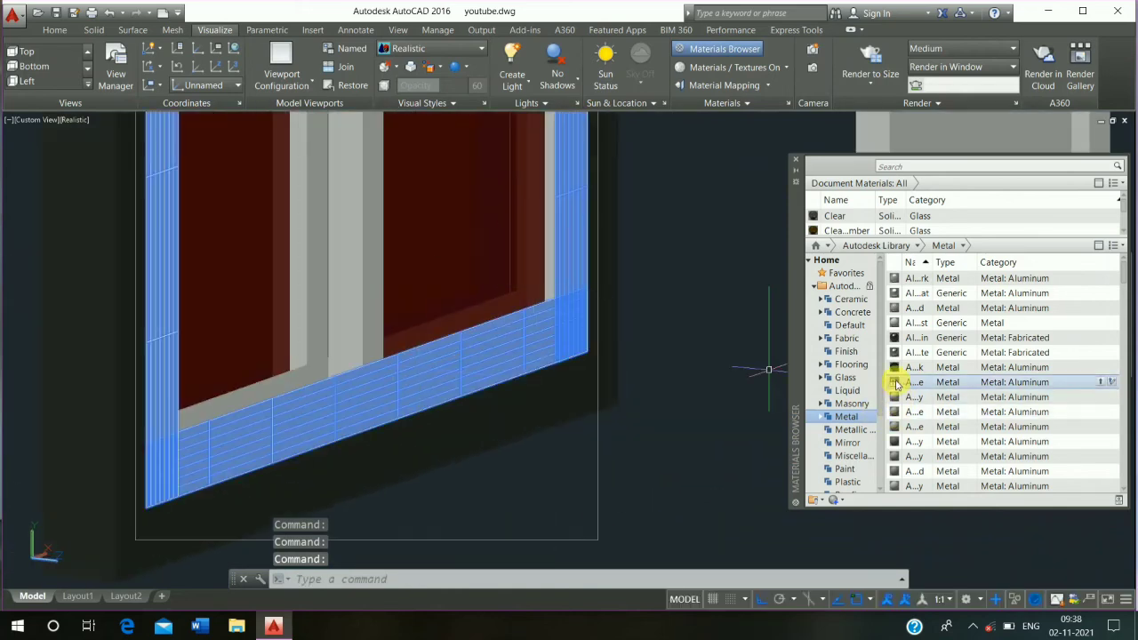
{"action": "left_click_drag", "start_coordinate": [444, 359], "coordinate": [445, 360]}
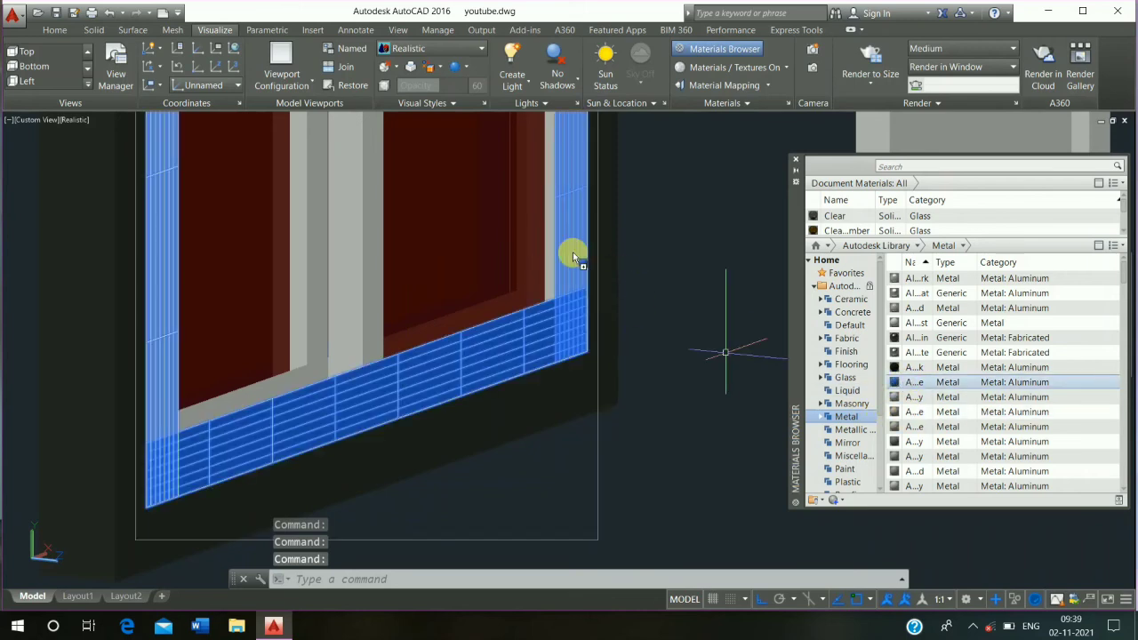
{"action": "left_click_drag", "start_coordinate": [573, 257], "coordinate": [573, 258]}
Undo the misplaced material and apply the blue aluminum to the inner frame's top and left members on this side.
{"action": "middle_click_drag", "start_coordinate": [289, 160], "coordinate": [358, 378]}
{"action": "scroll", "coordinate": [358, 378], "scroll_direction": "down", "scroll_amount": 4}
{"action": "scroll", "coordinate": [360, 364], "scroll_direction": "up", "scroll_amount": 5}
{"action": "key", "text": "ctrl+z"}
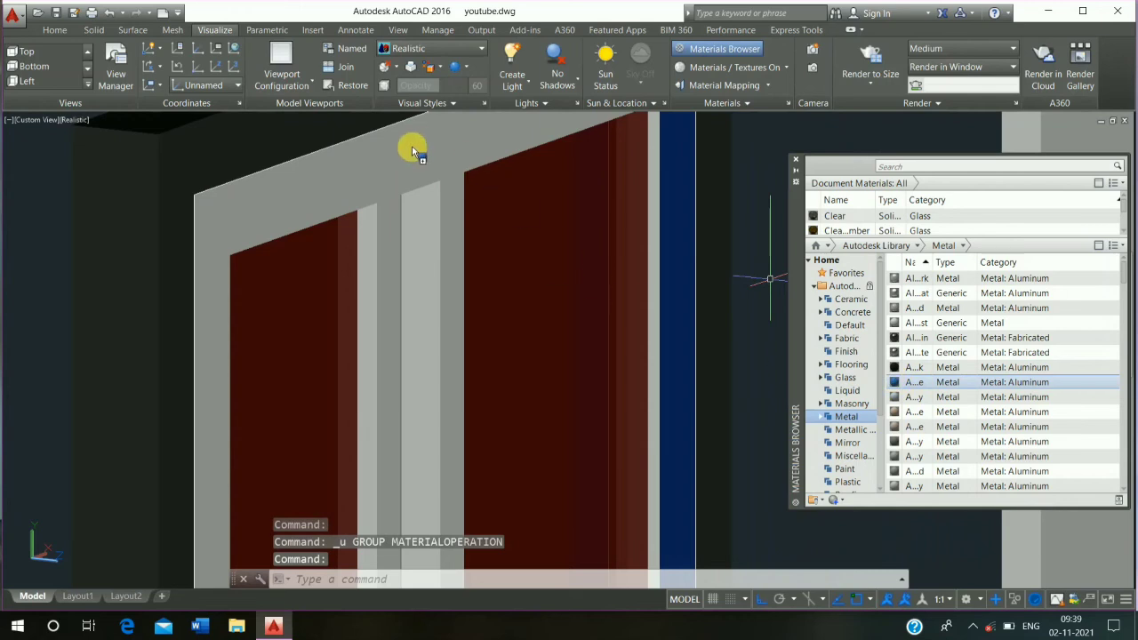
{"action": "left_click_drag", "start_coordinate": [412, 152], "coordinate": [415, 155]}
{"action": "left_click_drag", "start_coordinate": [919, 379], "coordinate": [440, 373]}
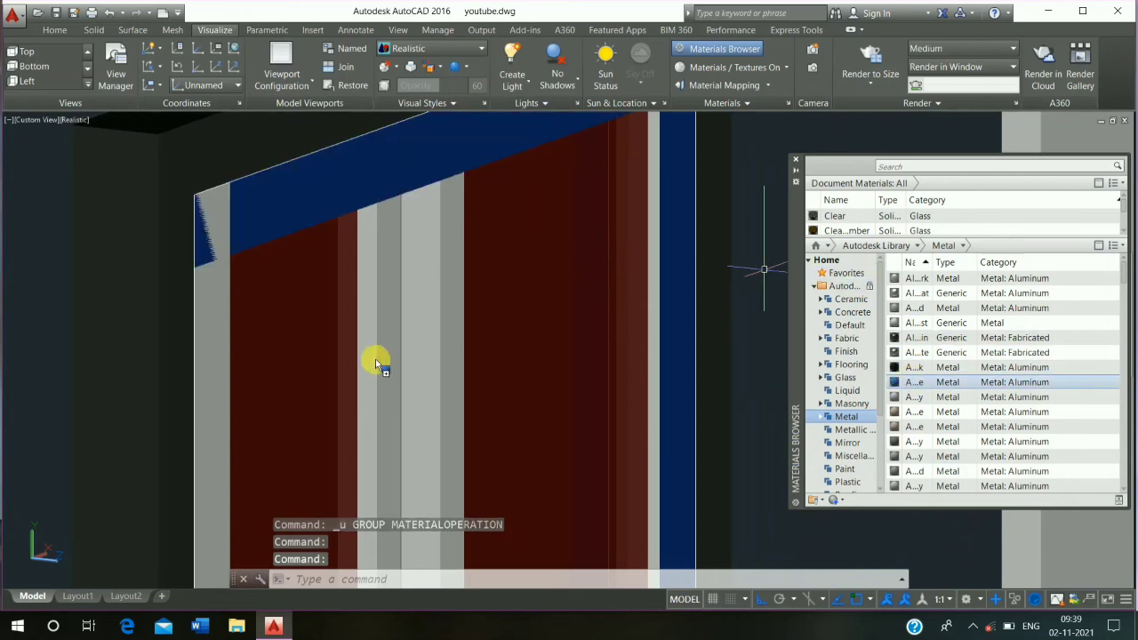
{"action": "left_click_drag", "start_coordinate": [211, 284], "coordinate": [214, 284]}
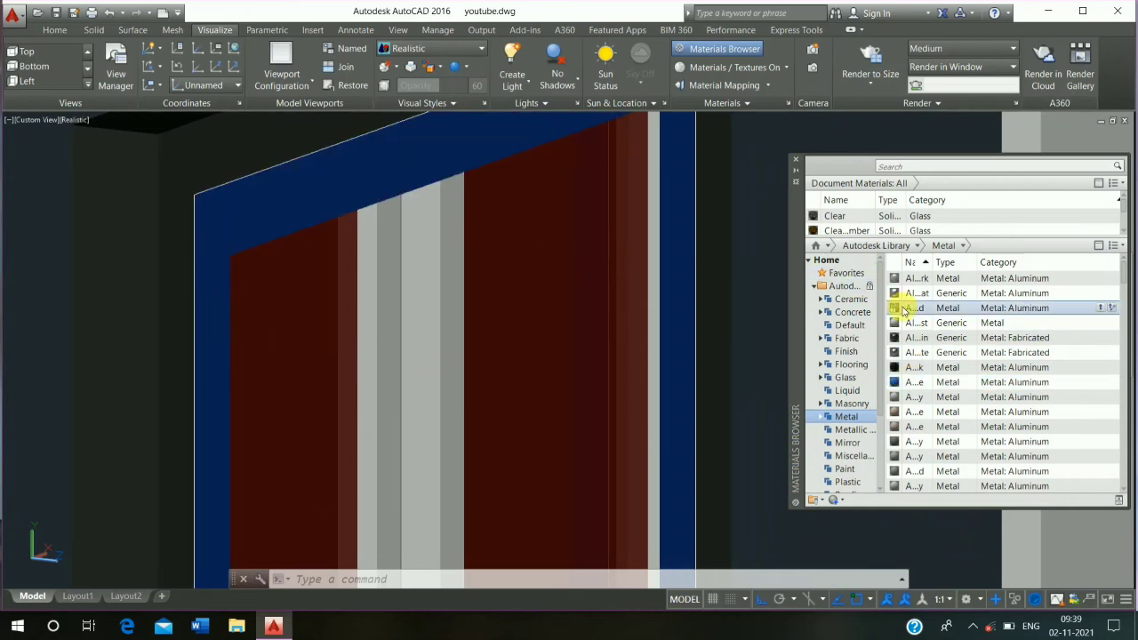
Apply a grey aluminum from the Metal category to the sashes' middle vertical members and close the Materials Browser.
{"action": "left_click_drag", "start_coordinate": [903, 310], "coordinate": [573, 330]}
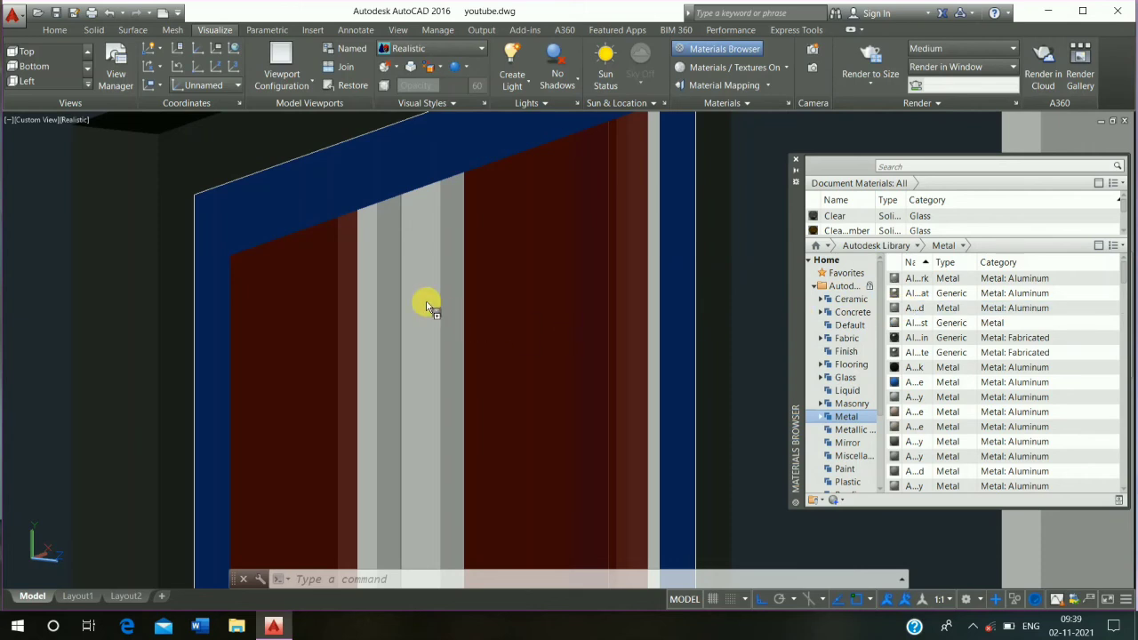
{"action": "left_click_drag", "start_coordinate": [427, 307], "coordinate": [425, 304]}
{"action": "left_click_drag", "start_coordinate": [915, 309], "coordinate": [476, 313]}
{"action": "left_click_drag", "start_coordinate": [381, 229], "coordinate": [381, 233]}
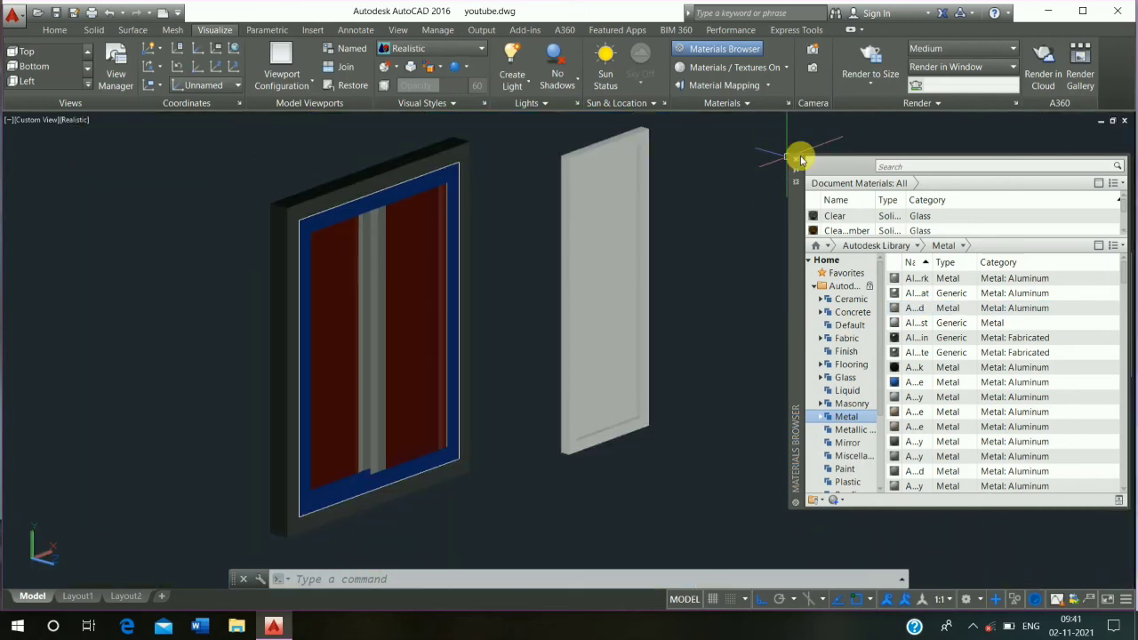
{"action": "left_click", "coordinate": [800, 161]}
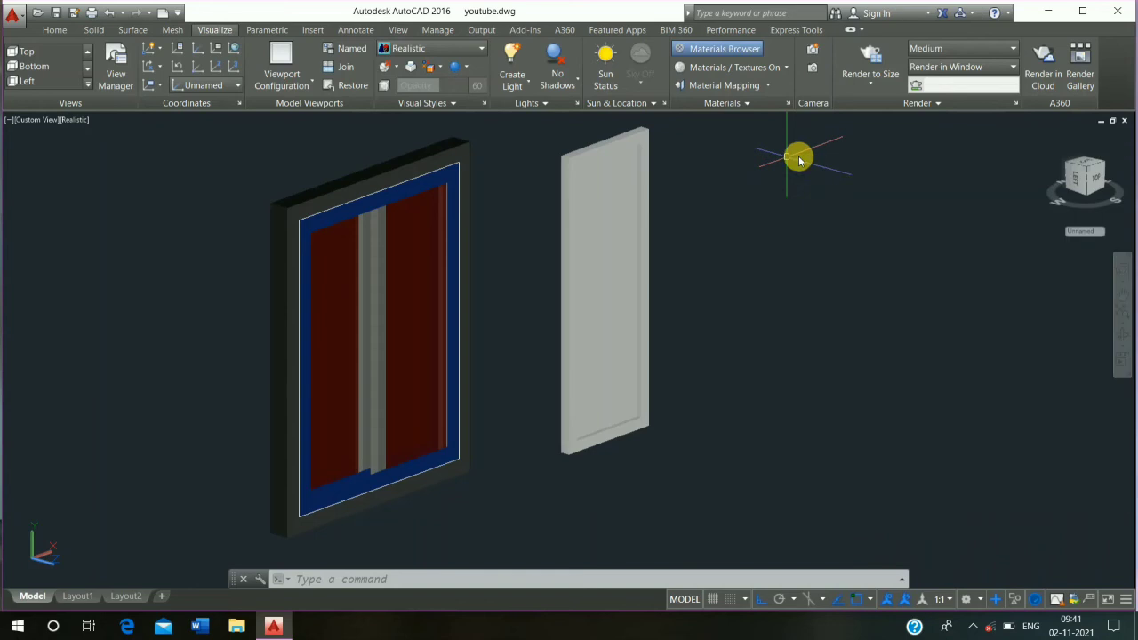
Delete the separate sash and its pane standing beside the window.
{"action": "left_click", "coordinate": [55, 30]}
{"action": "scroll", "coordinate": [511, 294], "scroll_direction": "down", "scroll_amount": 2}
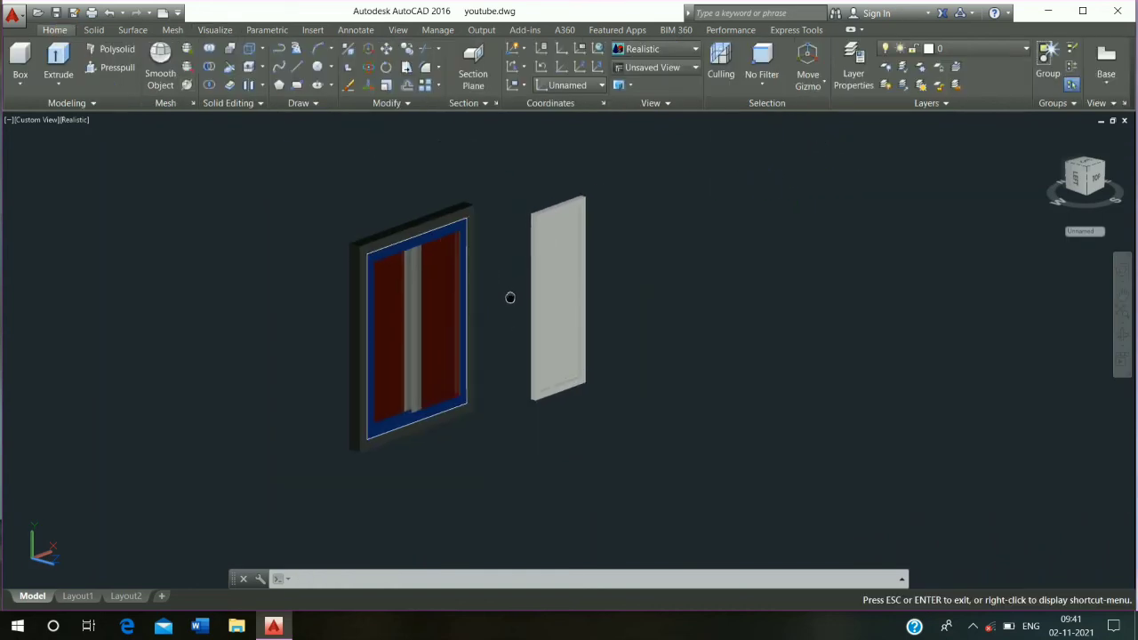
{"action": "left_click", "coordinate": [636, 168]}
{"action": "left_click", "coordinate": [517, 472]}
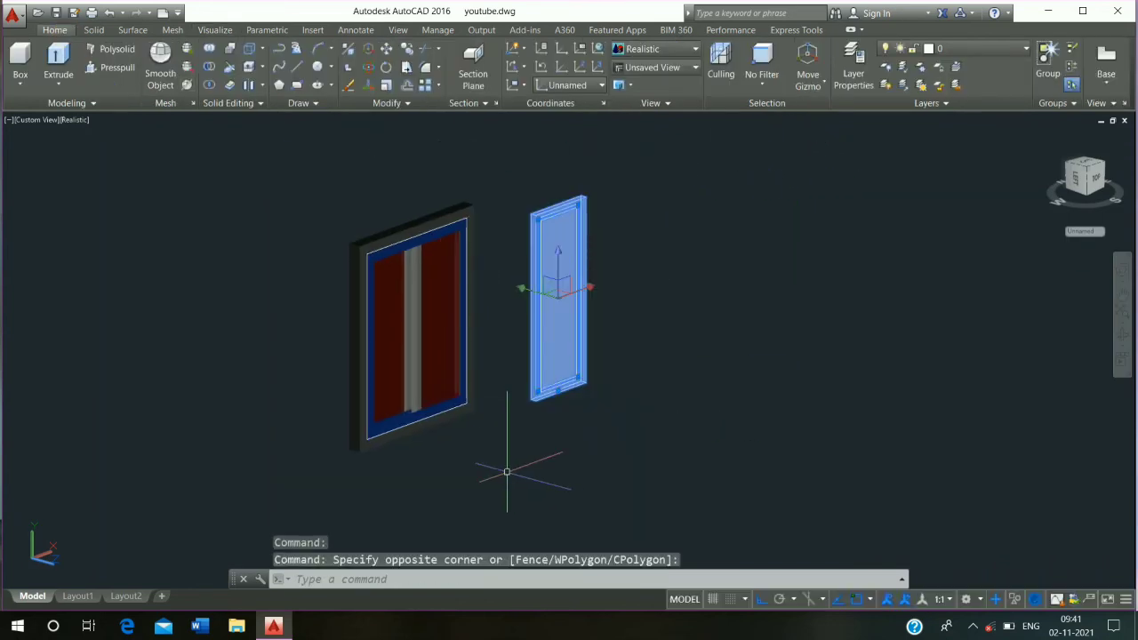
{"action": "key", "text": "Return"}
Switch the viewport's visual style from Realistic to Conceptual.
{"action": "scroll", "coordinate": [351, 155], "scroll_direction": "up", "scroll_amount": 2}
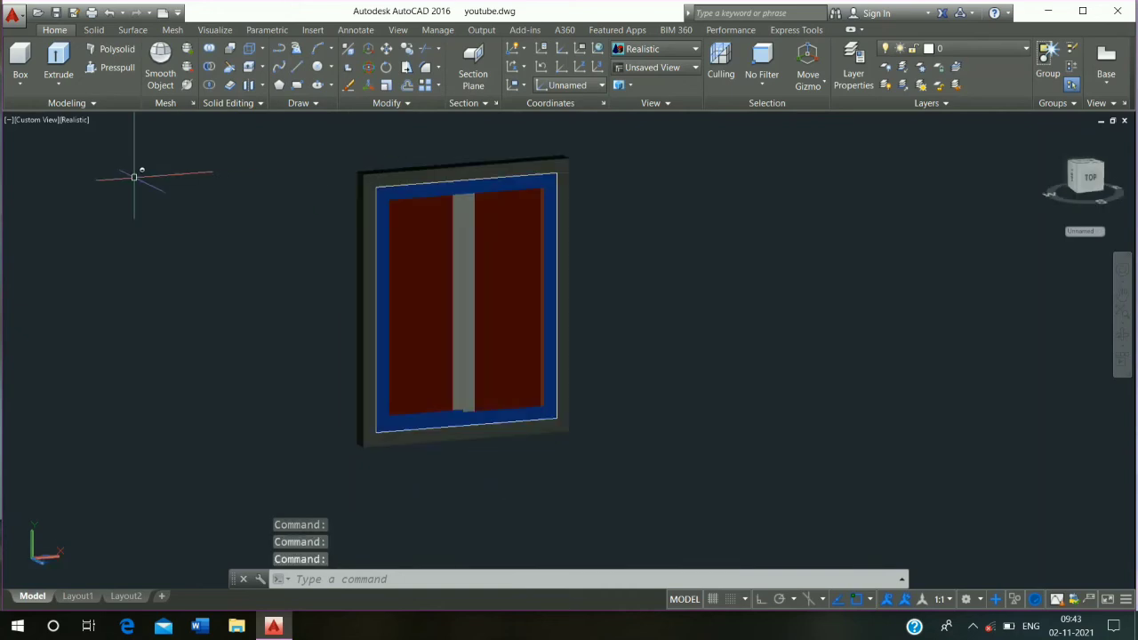
{"action": "left_click", "coordinate": [77, 120]}
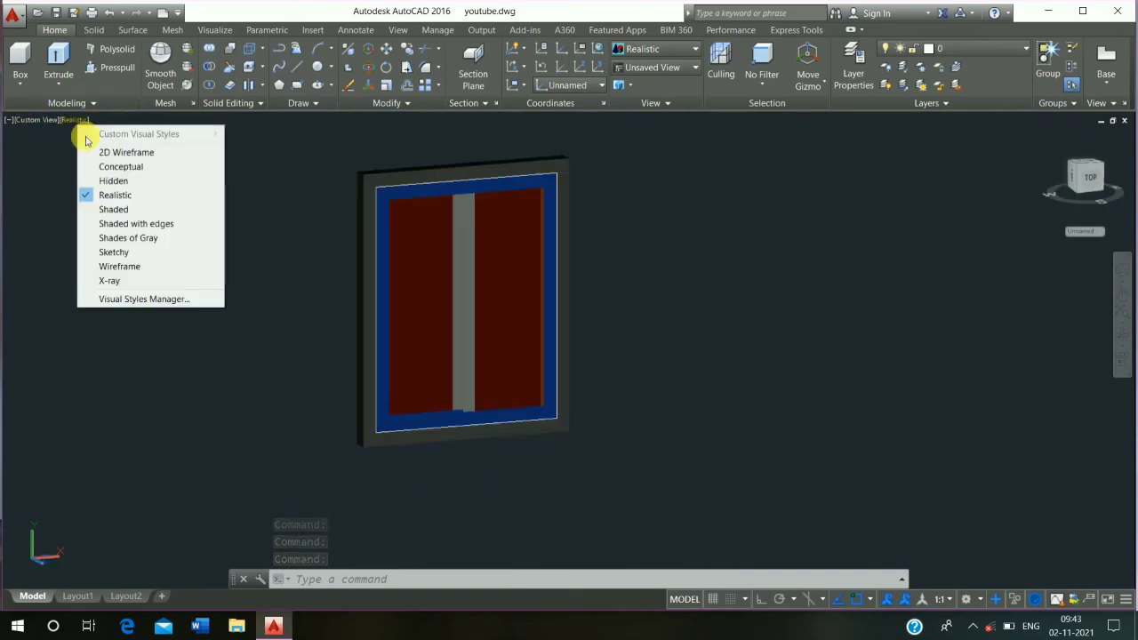
{"action": "left_click", "coordinate": [105, 166]}
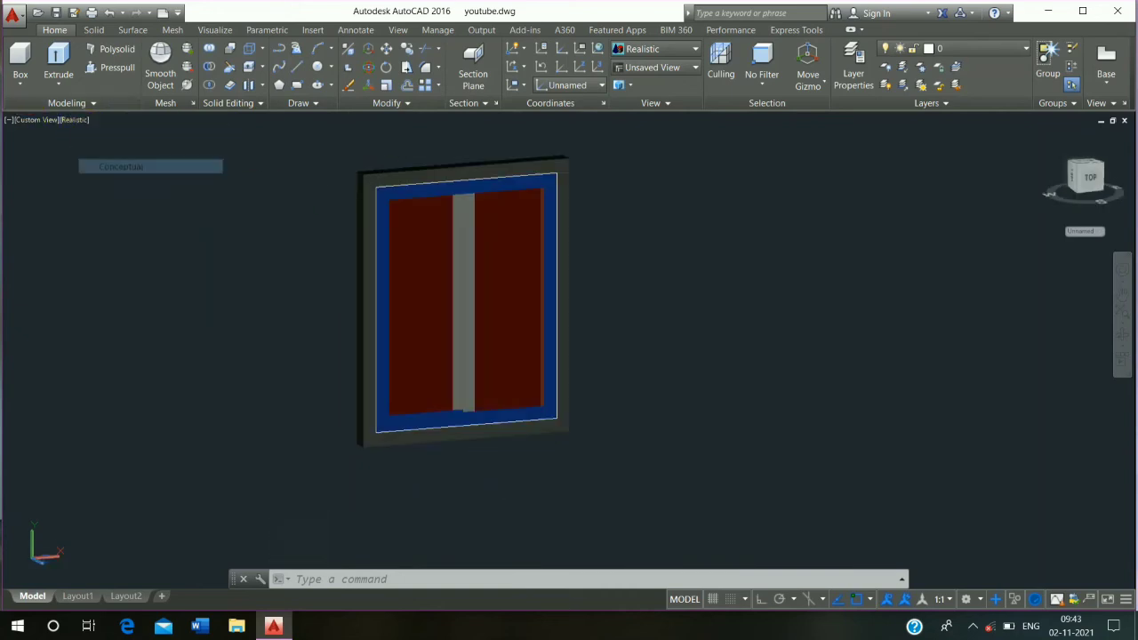
Copy the whole window from its lower side edge's midpoint into the two front wall openings on either side of the door.
{"action": "left_click", "coordinate": [701, 145]}
{"action": "left_click", "coordinate": [313, 466]}
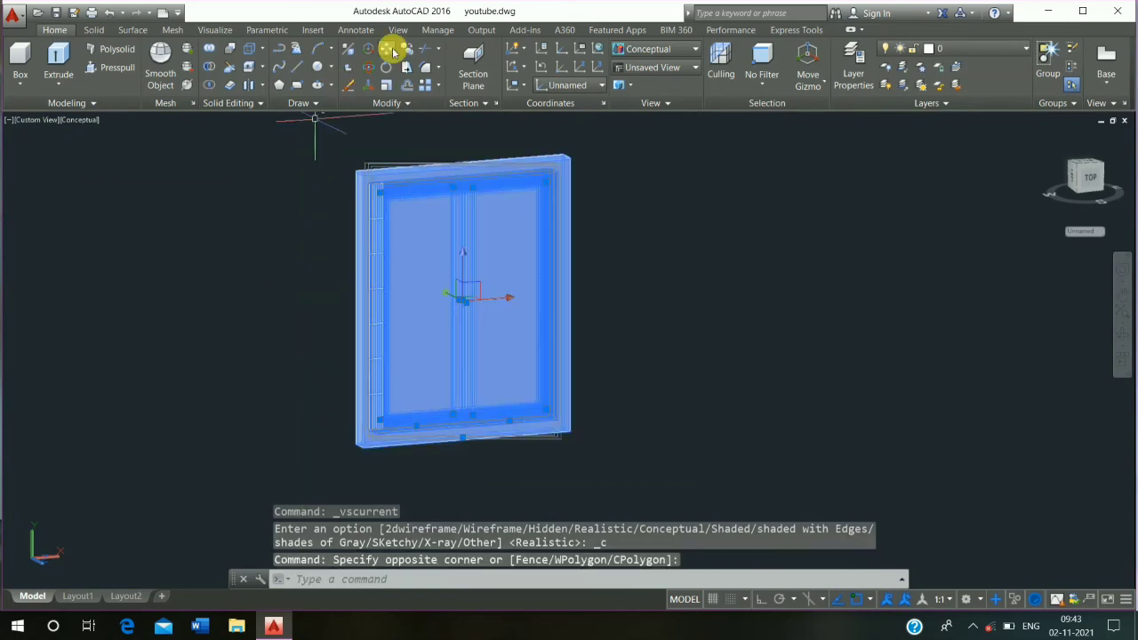
{"action": "left_click", "coordinate": [409, 51]}
{"action": "scroll", "coordinate": [333, 453], "scroll_direction": "up", "scroll_amount": 8}
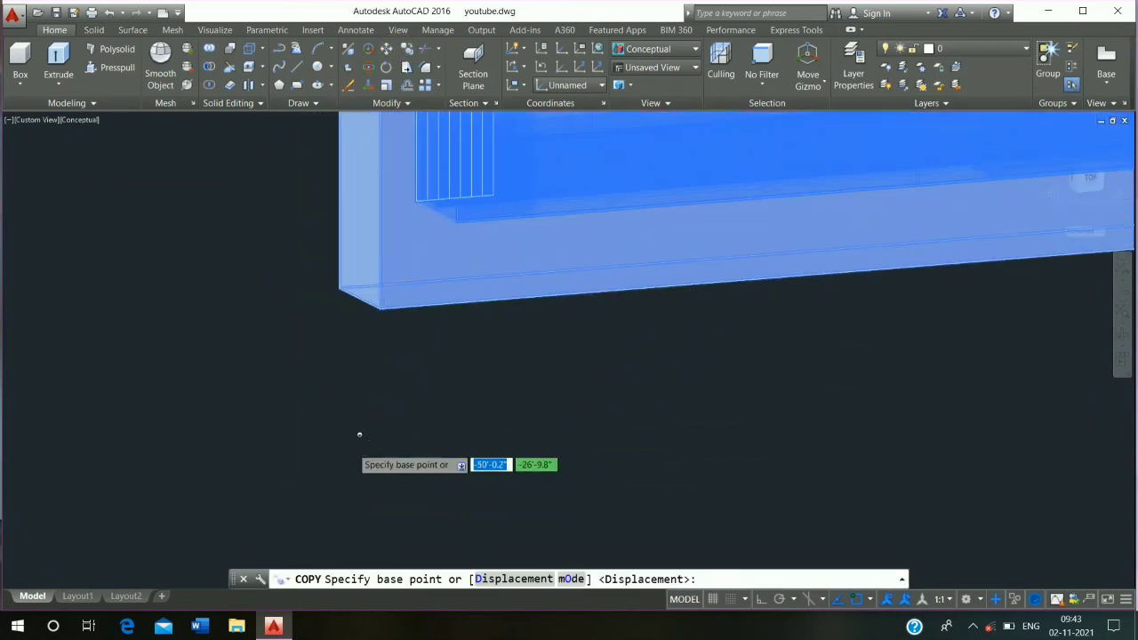
{"action": "left_click", "coordinate": [359, 294]}
{"action": "scroll", "coordinate": [359, 294], "scroll_direction": "down", "scroll_amount": 8}
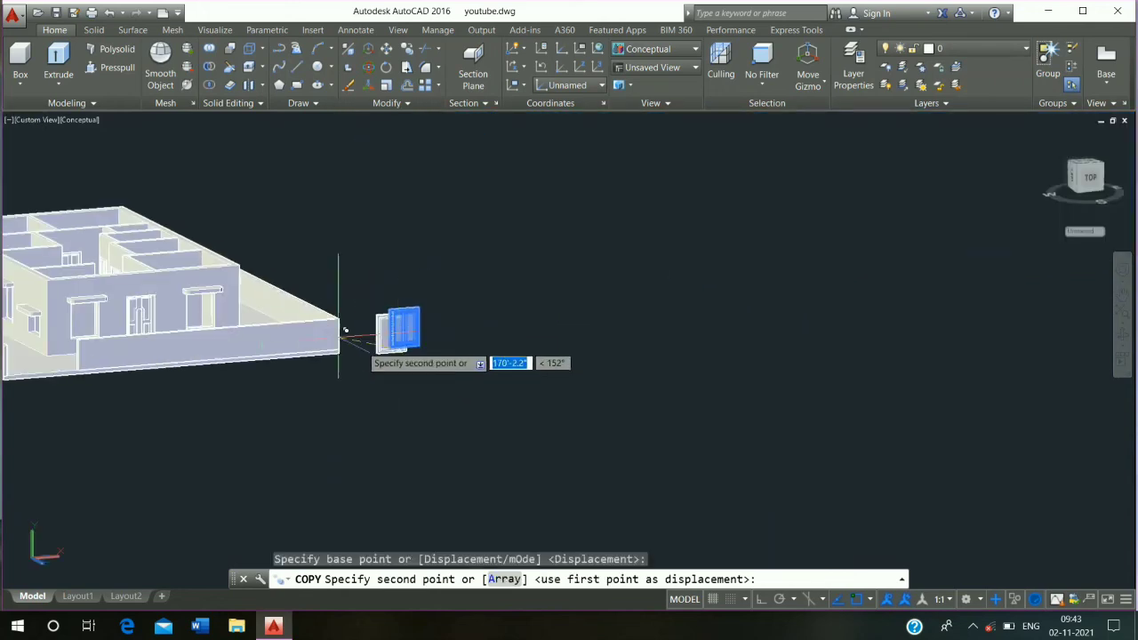
{"action": "scroll", "coordinate": [235, 305], "scroll_direction": "up", "scroll_amount": 8}
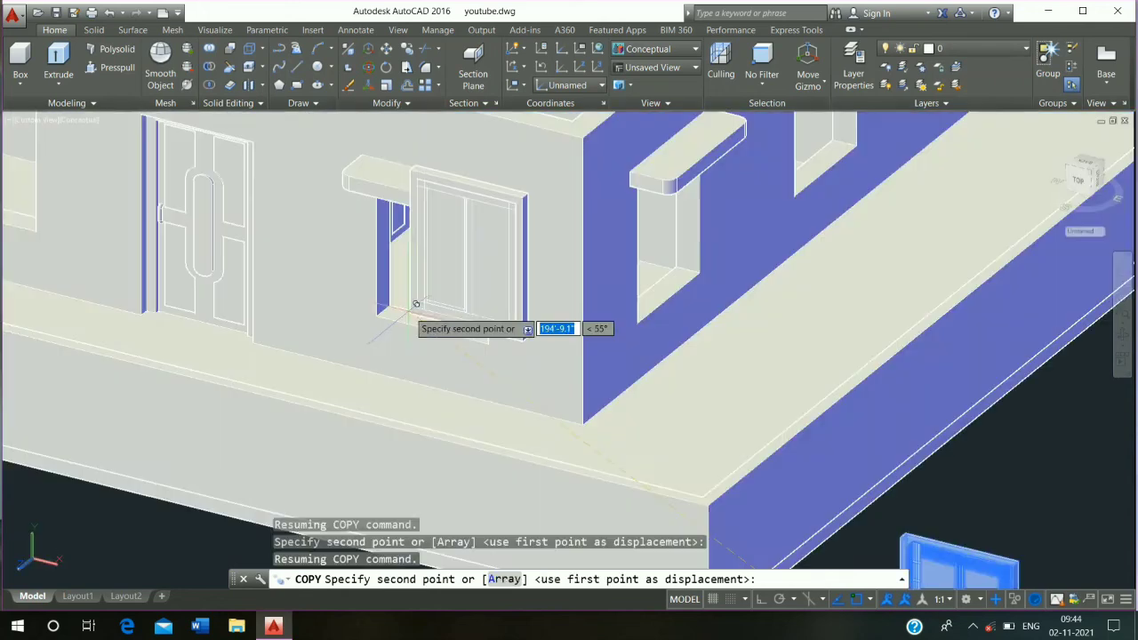
{"action": "left_click", "coordinate": [386, 311]}
{"action": "middle_click_drag", "start_coordinate": [442, 315], "coordinate": [965, 366]}
{"action": "middle_click_drag", "start_coordinate": [440, 296], "coordinate": [435, 345]}
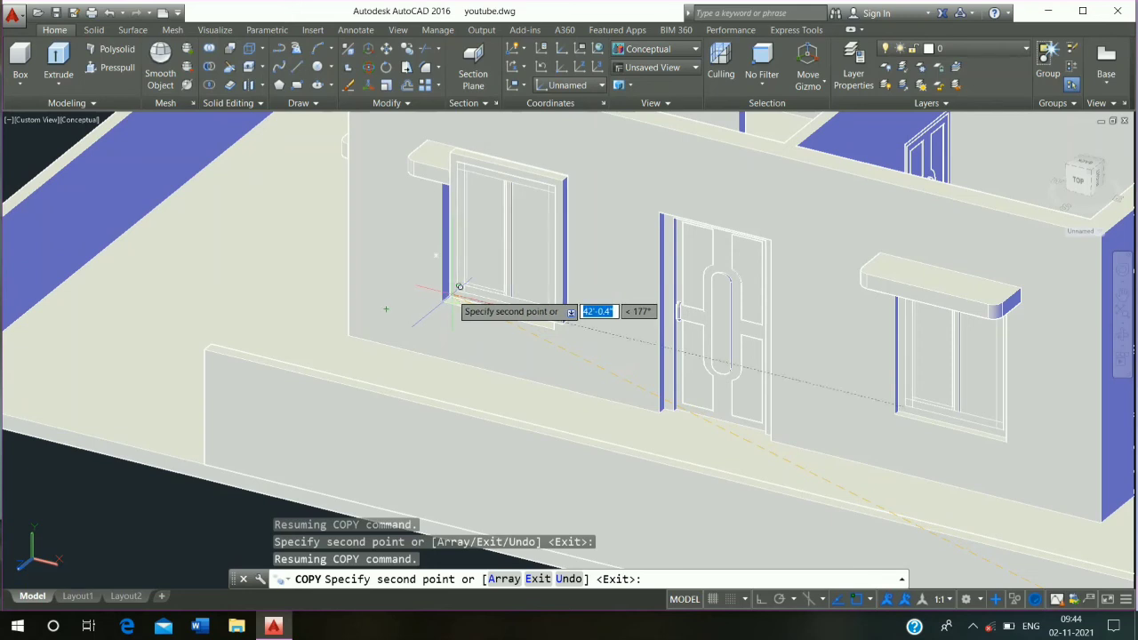
{"action": "scroll", "coordinate": [444, 299], "scroll_direction": "down", "scroll_amount": 5}
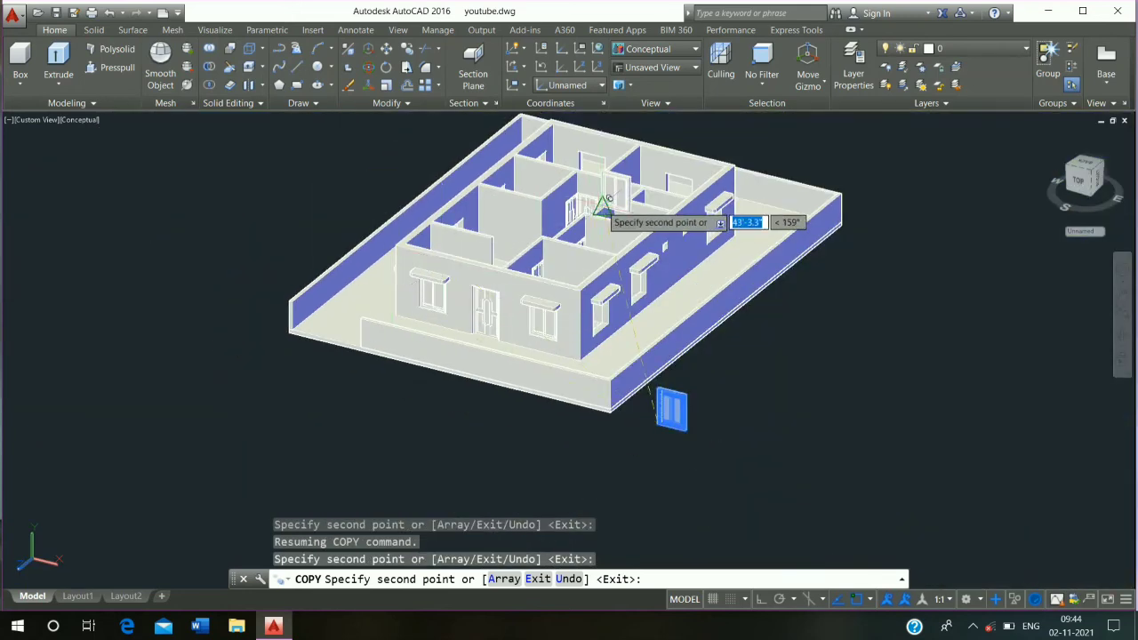
Place two more window copies in the openings of the house's rear wall and end the copying.
{"action": "middle_click_drag", "start_coordinate": [605, 203], "coordinate": [645, 142], "text": "shift"}
{"action": "scroll", "coordinate": [649, 133], "scroll_direction": "up", "scroll_amount": 5}
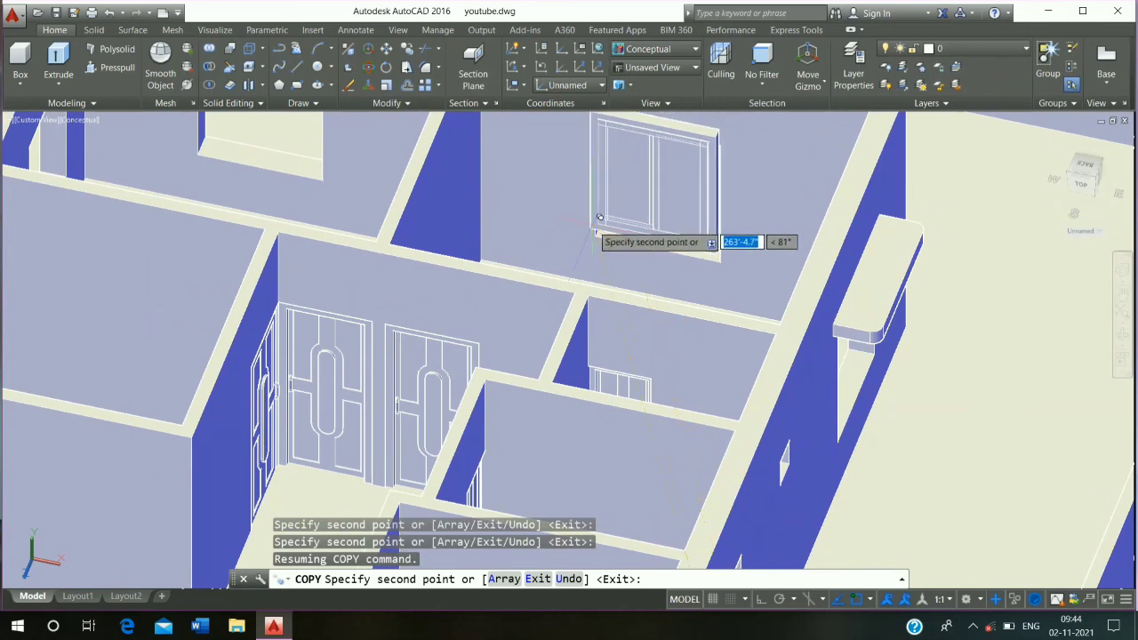
{"action": "middle_click_drag", "start_coordinate": [435, 223], "coordinate": [653, 352]}
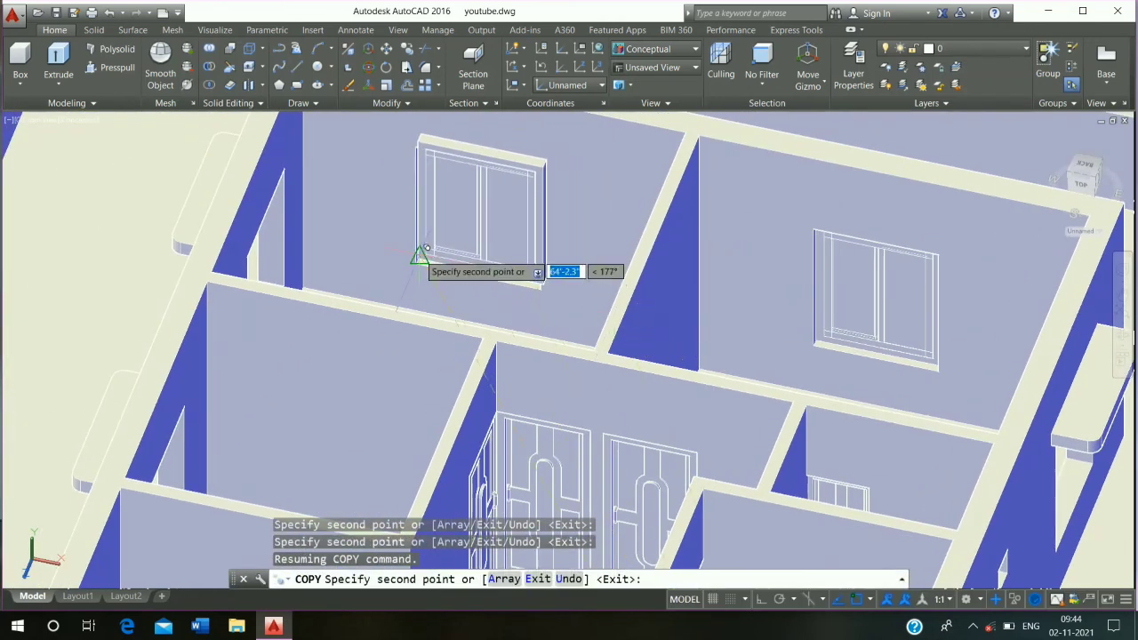
{"action": "left_click", "coordinate": [419, 256]}
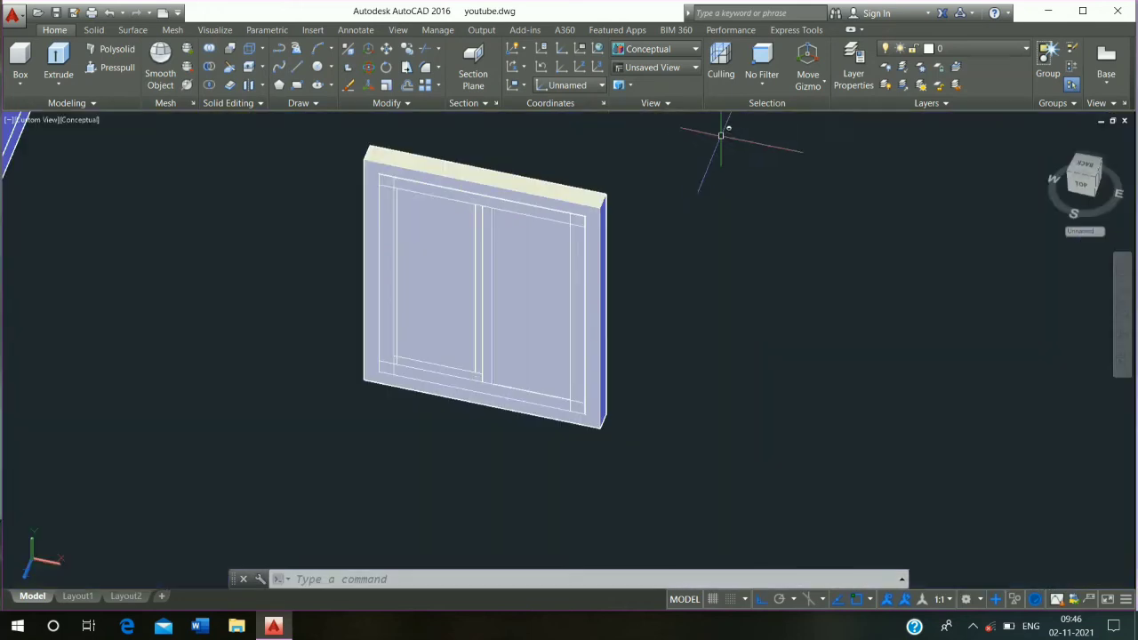
Rotate the standalone window a quarter turn about the vertical axis at its lower corner with 3D Rotate.
{"action": "left_click", "coordinate": [721, 135]}
{"action": "left_click", "coordinate": [348, 487]}
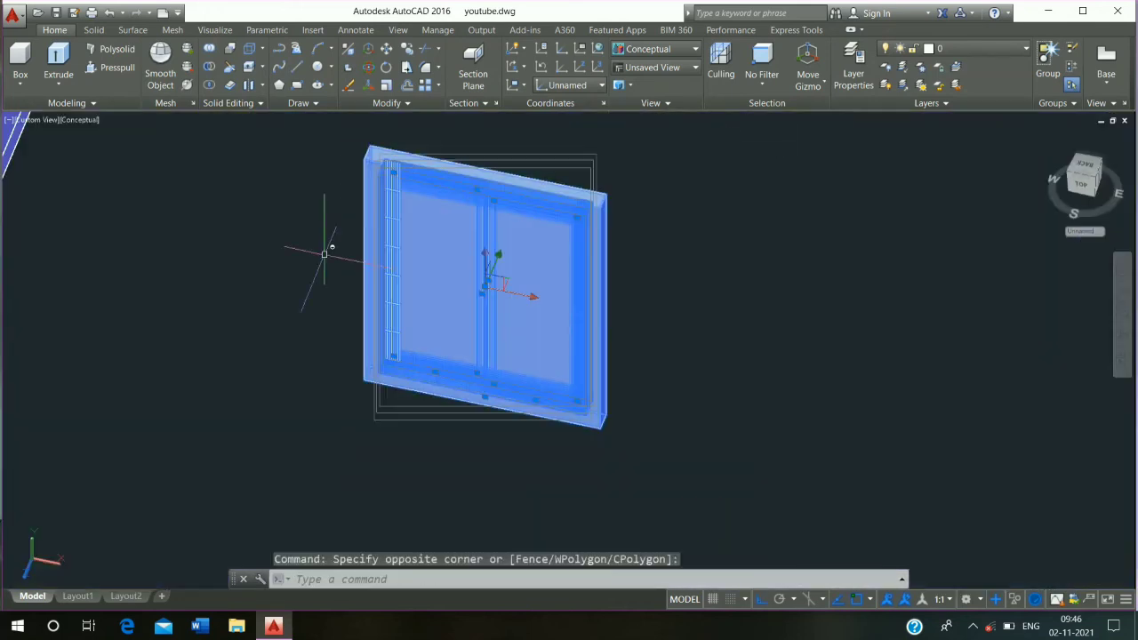
{"action": "left_click", "coordinate": [367, 77]}
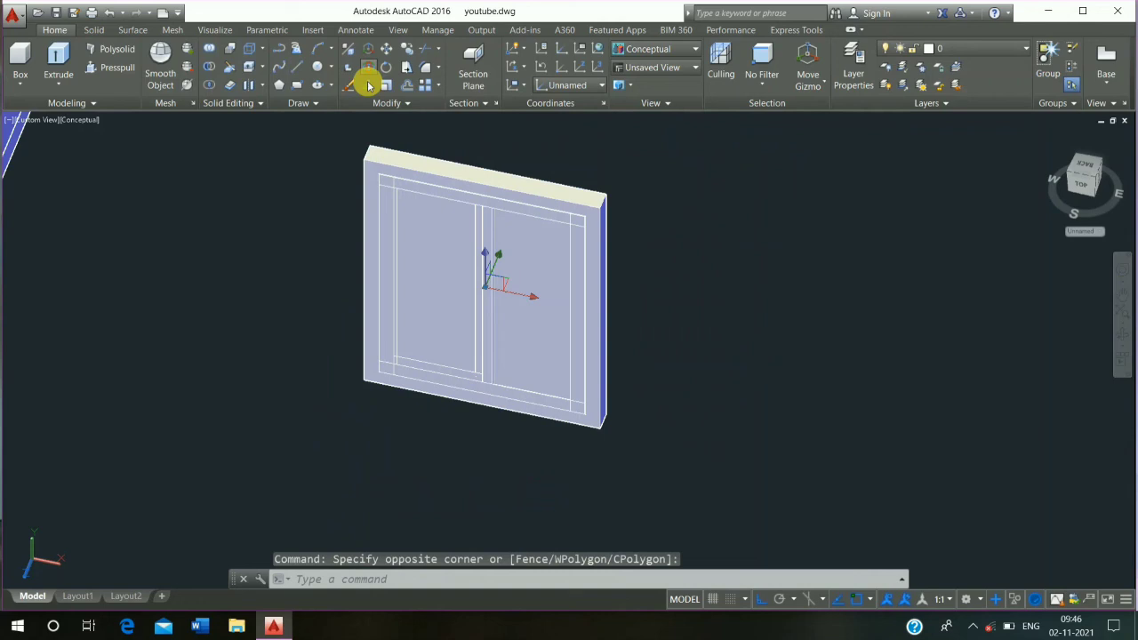
{"action": "left_click", "coordinate": [363, 377]}
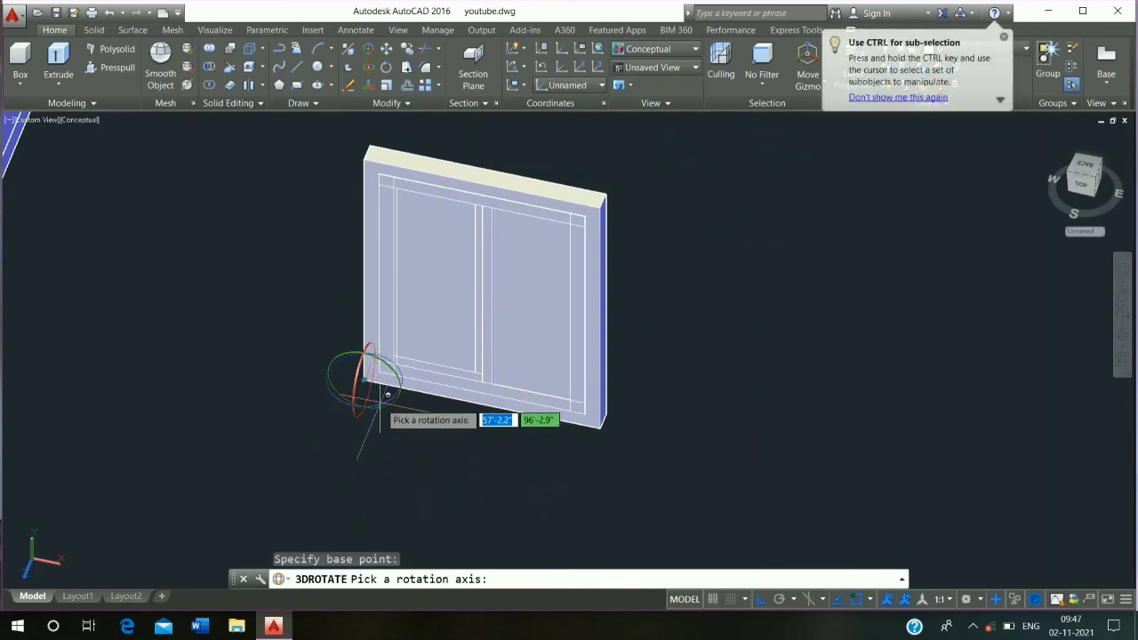
{"action": "left_click", "coordinate": [378, 400]}
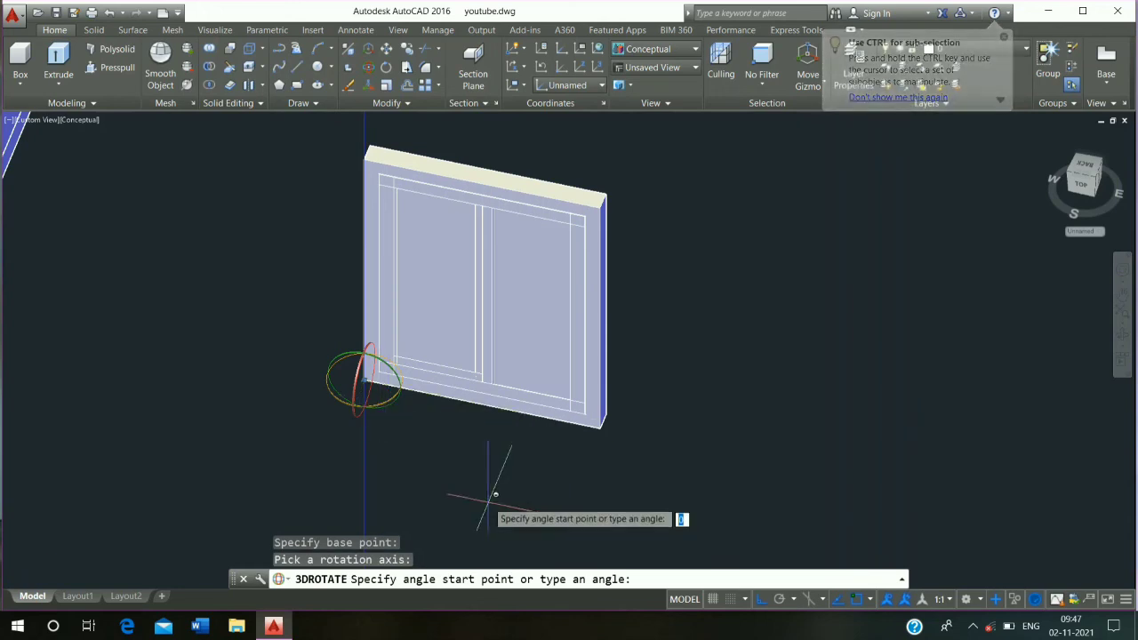
{"action": "left_click", "coordinate": [194, 464]}
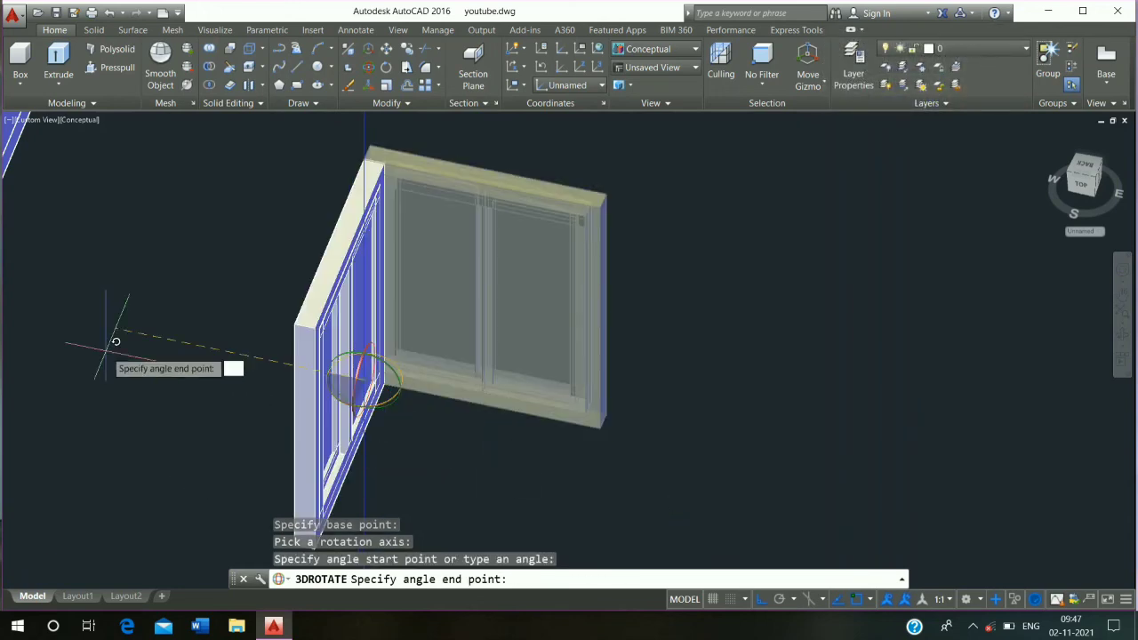
{"action": "left_click", "coordinate": [115, 342]}
Copy the rotated window from its lower short edge's midpoint into the first large opening of the house's side wall.
{"action": "scroll", "coordinate": [106, 350], "scroll_direction": "down", "scroll_amount": 2}
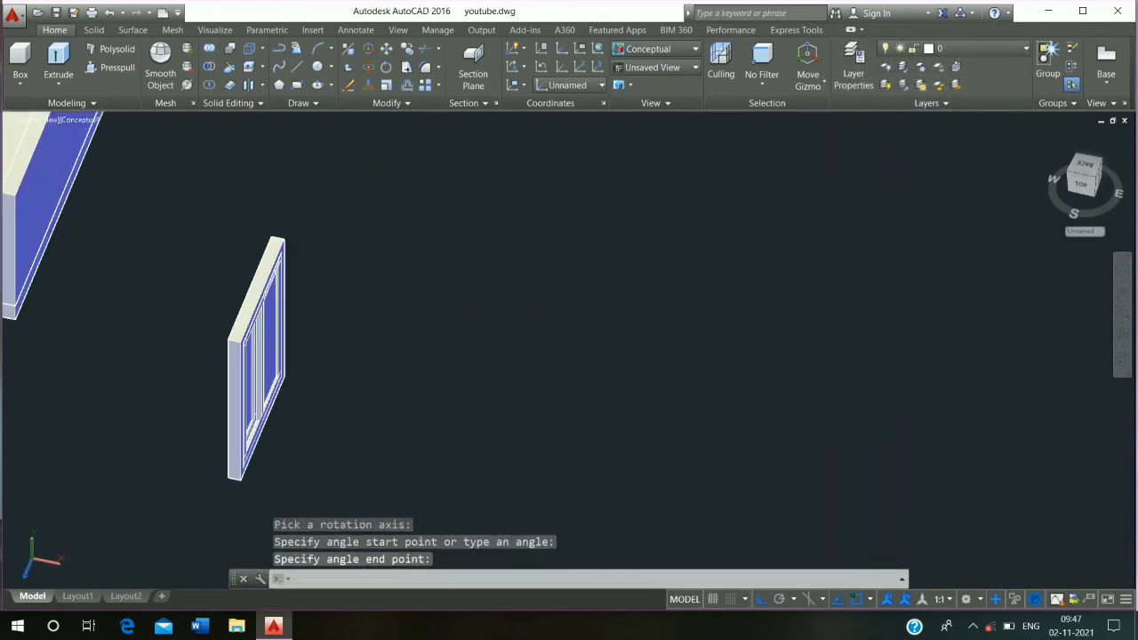
{"action": "middle_click_drag", "start_coordinate": [105, 351], "coordinate": [319, 252]}
{"action": "left_click", "coordinate": [526, 120]}
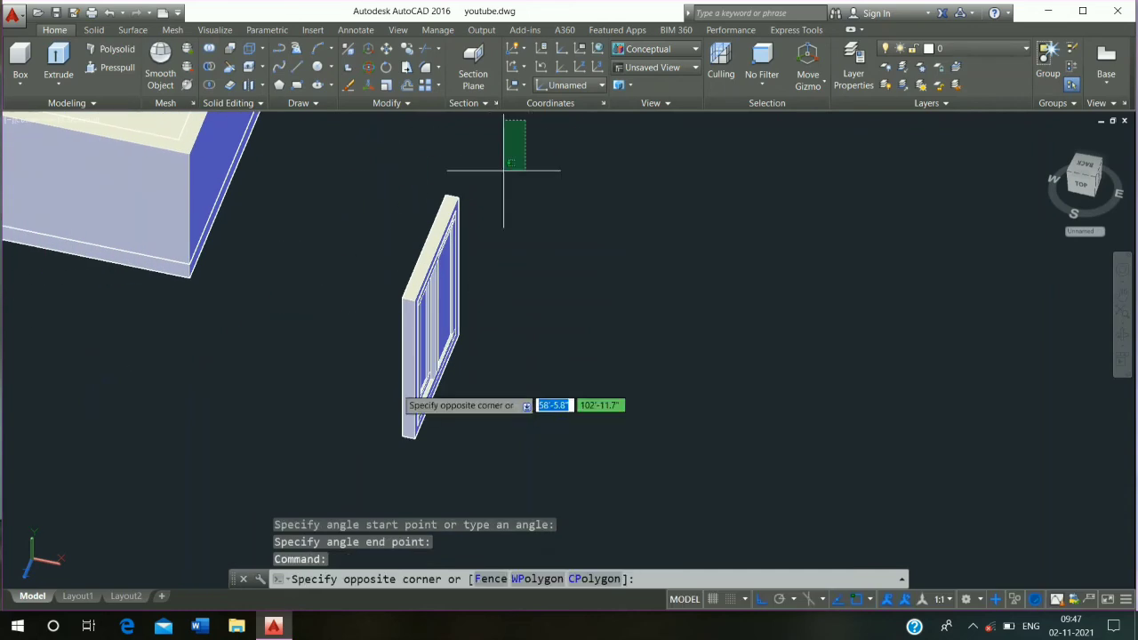
{"action": "left_click", "coordinate": [338, 477]}
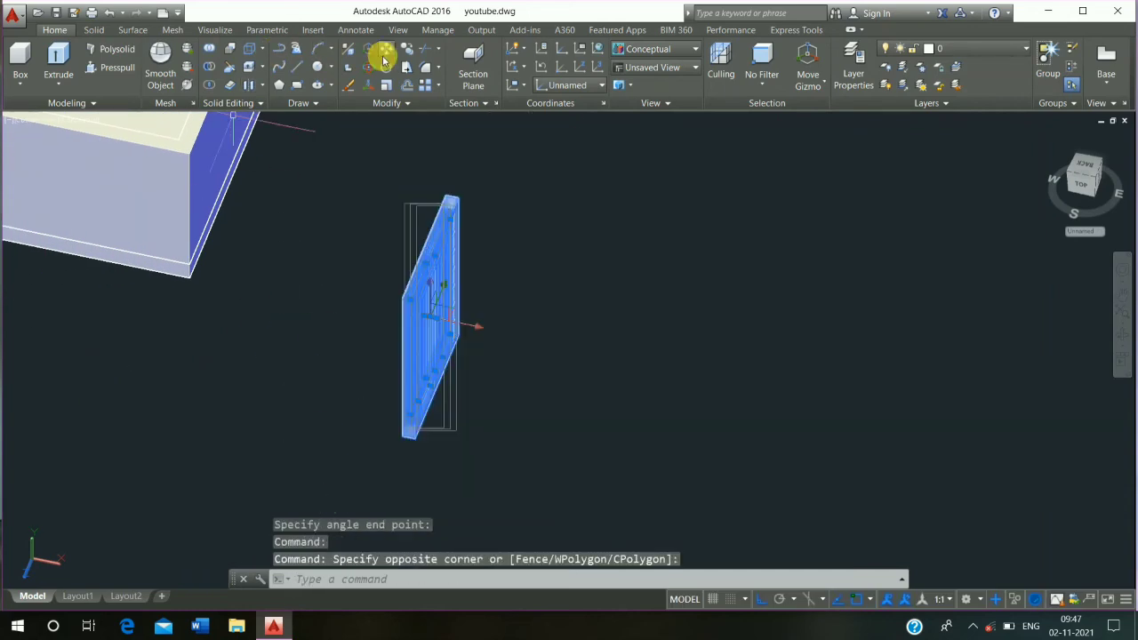
{"action": "left_click", "coordinate": [405, 52]}
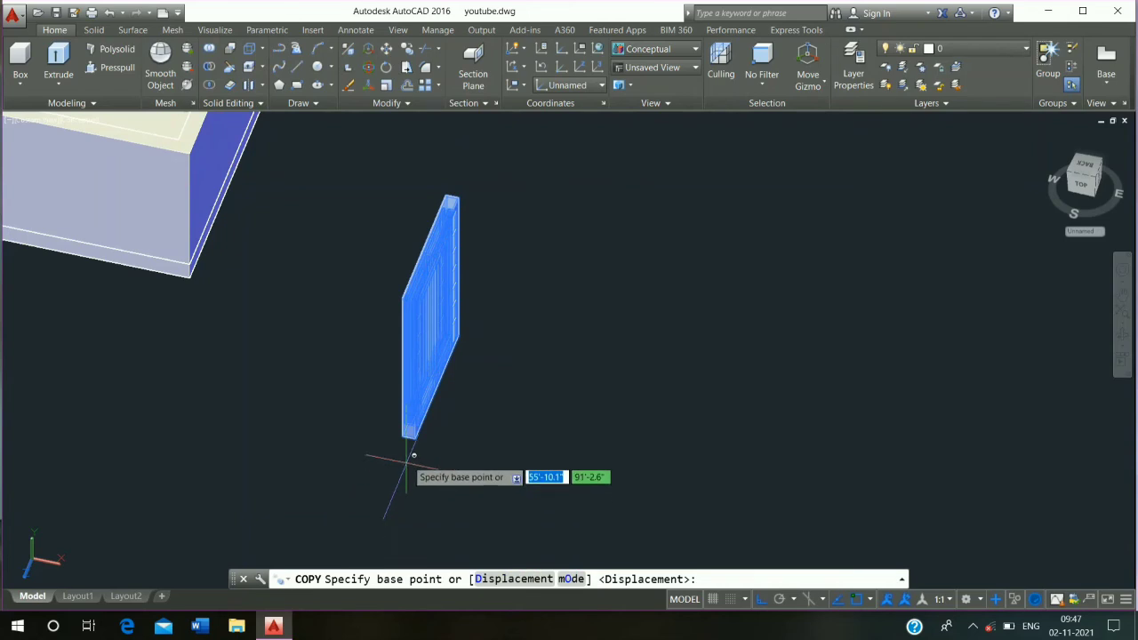
{"action": "scroll", "coordinate": [411, 464], "scroll_direction": "up", "scroll_amount": 5}
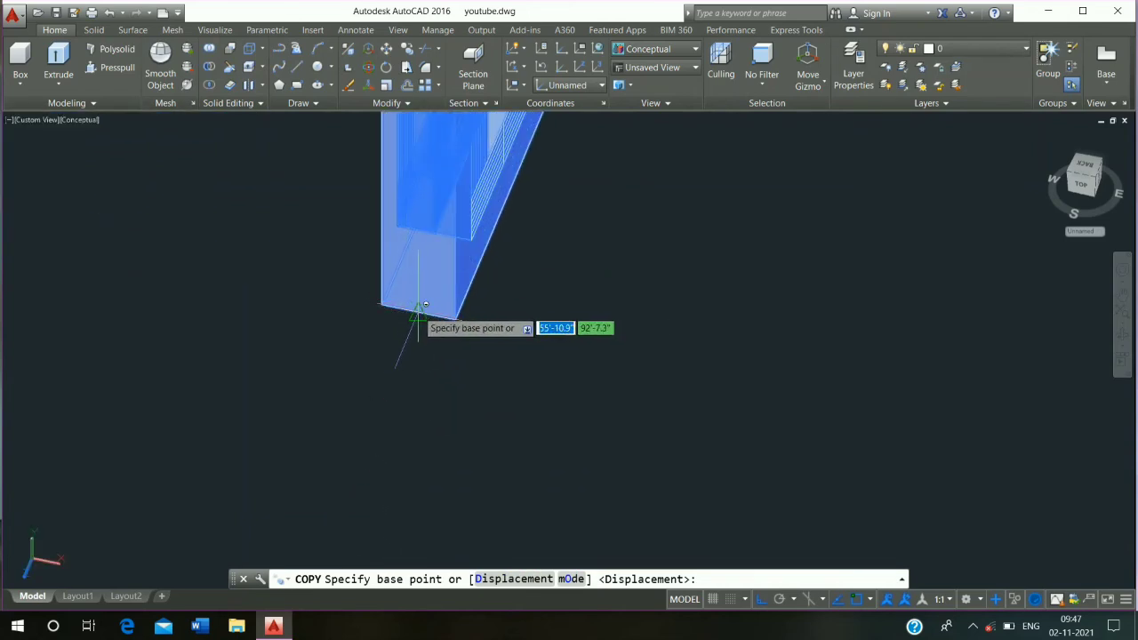
{"action": "left_click", "coordinate": [418, 308]}
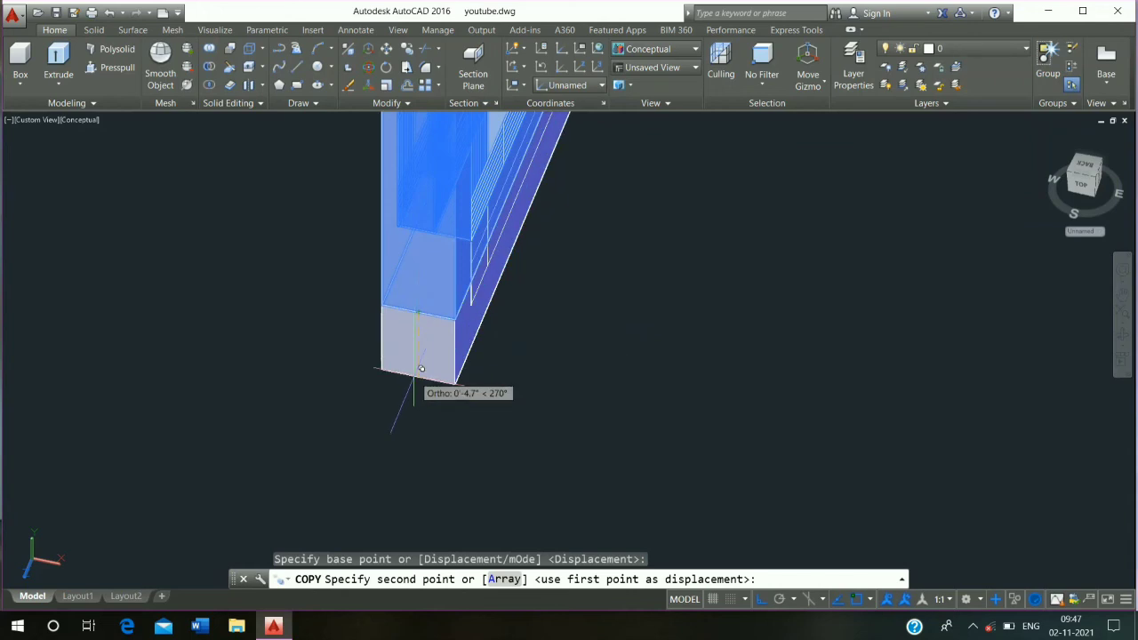
{"action": "scroll", "coordinate": [413, 374], "scroll_direction": "down", "scroll_amount": 8}
{"action": "middle_click_drag", "start_coordinate": [407, 455], "coordinate": [277, 510]}
{"action": "mouse_move", "coordinate": [277, 343]}
{"action": "middle_mouse_down", "text": "shift"}
{"action": "mouse_move", "coordinate": [263, 392]}
{"action": "mouse_move", "coordinate": [279, 362]}
{"action": "middle_mouse_up", "text": "shift"}
{"action": "scroll", "coordinate": [279, 363], "scroll_direction": "up", "scroll_amount": 5}
{"action": "middle_click_drag", "start_coordinate": [281, 362], "coordinate": [197, 289], "text": "shift"}
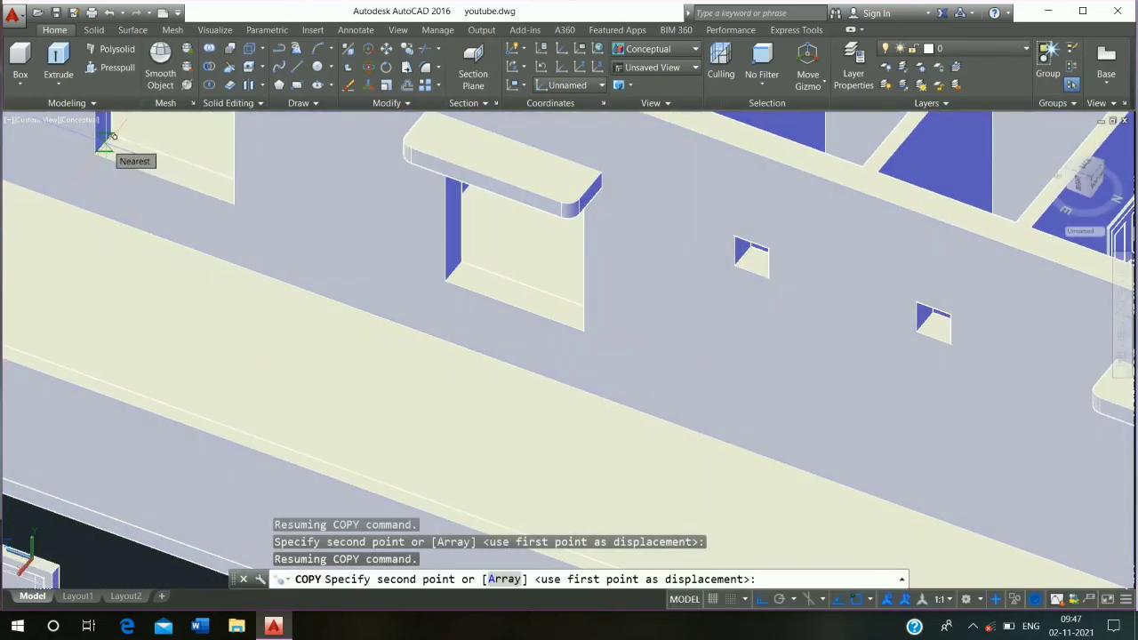
{"action": "left_click", "coordinate": [108, 144]}
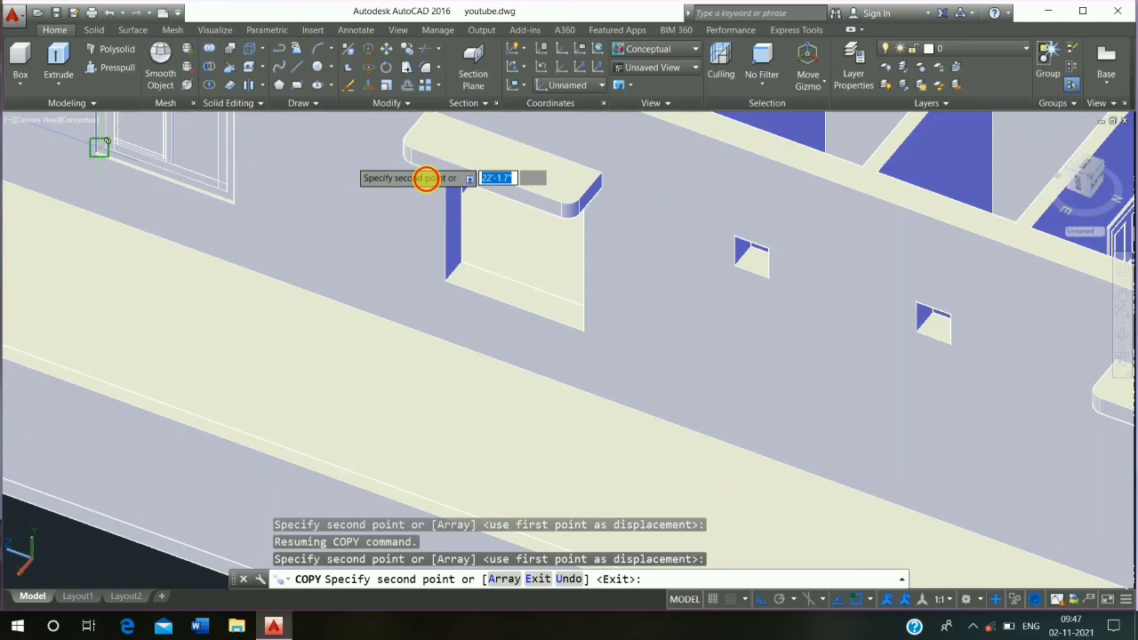
Place further copies of the rotated window in the same side wall's other two large openings under the sunshades.
{"action": "left_click", "coordinate": [448, 276]}
{"action": "middle_click_drag", "start_coordinate": [551, 362], "coordinate": [93, 277]}
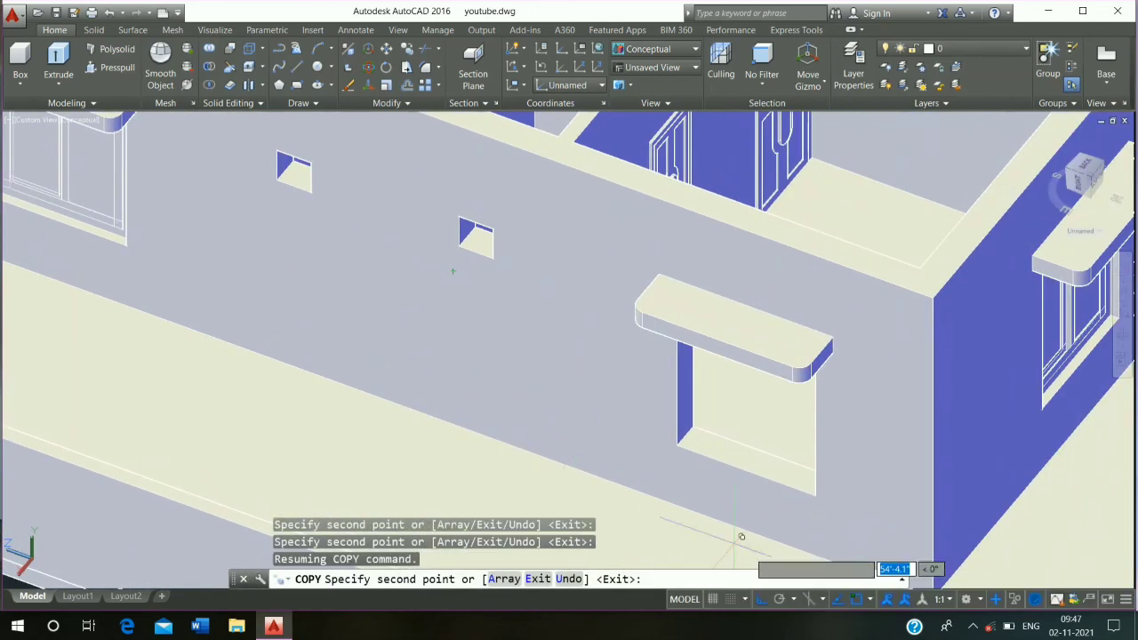
{"action": "left_click", "coordinate": [684, 437]}
Place copies of the rotated window in the three openings of the opposite side wall and end the Copy command.
{"action": "scroll", "coordinate": [605, 422], "scroll_direction": "down", "scroll_amount": 2}
{"action": "middle_click_drag", "start_coordinate": [598, 419], "coordinate": [596, 585]}
{"action": "middle_click_drag", "start_coordinate": [661, 288], "coordinate": [523, 432]}
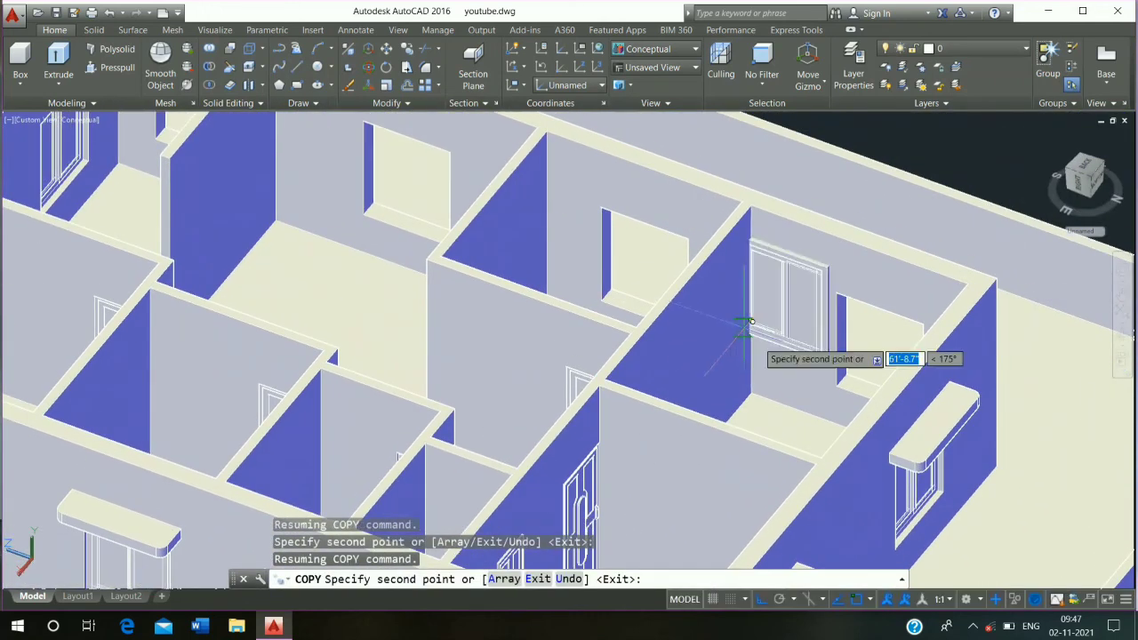
{"action": "left_click", "coordinate": [841, 384]}
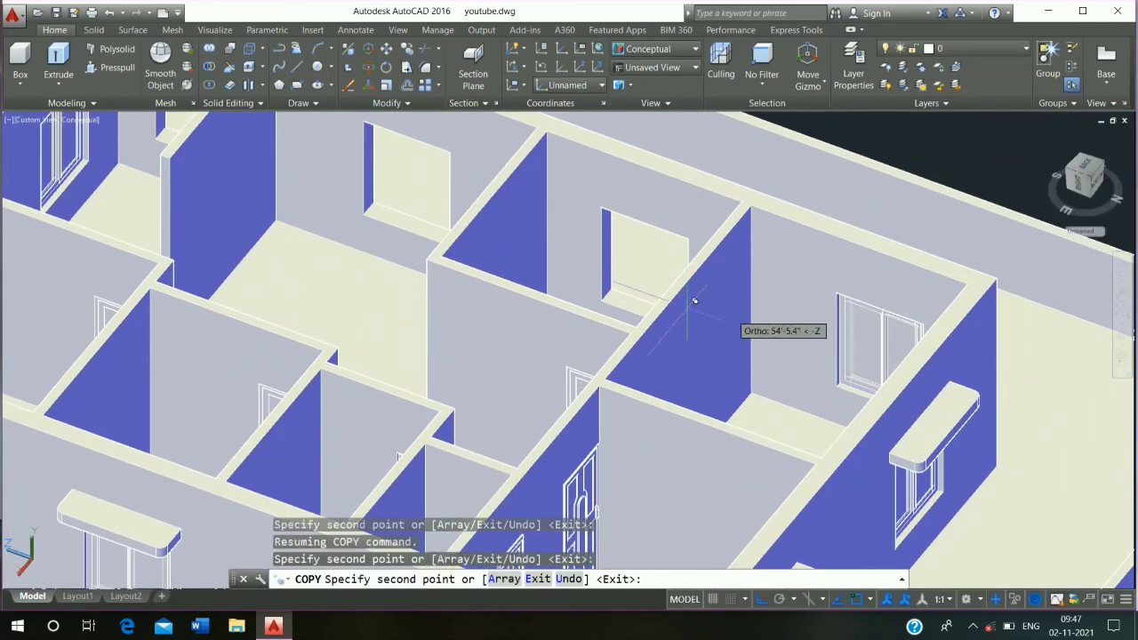
{"action": "left_click", "coordinate": [604, 298]}
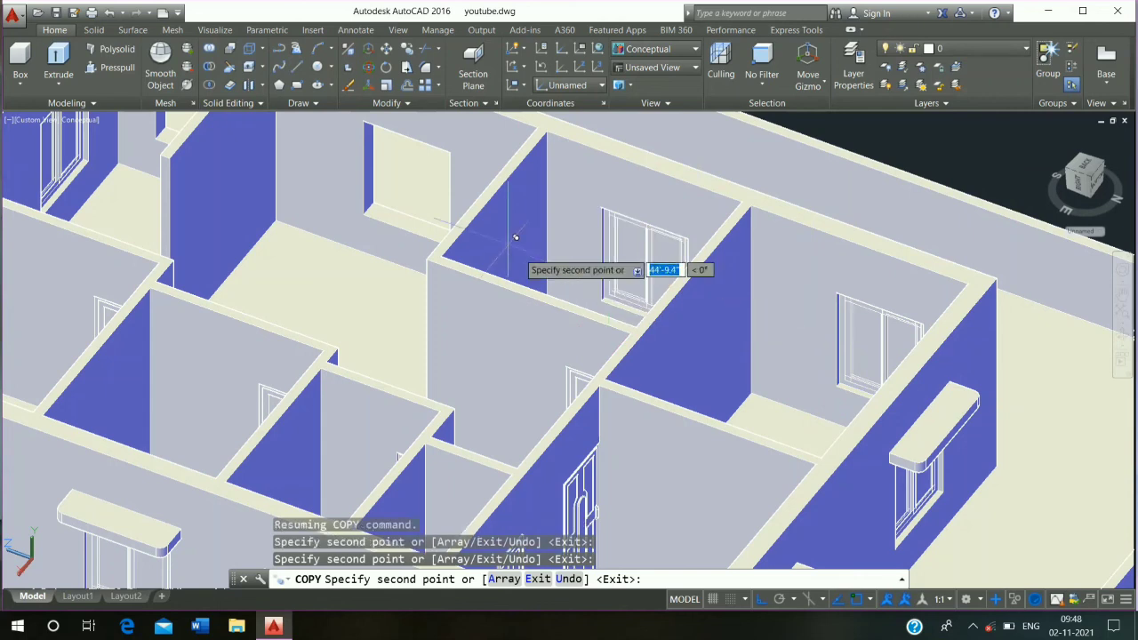
{"action": "left_click", "coordinate": [371, 208]}
{"action": "middle_click_drag", "start_coordinate": [533, 326], "coordinate": [916, 518]}
{"action": "key", "text": "Escape"}
Start a Write Block from the standalone window's objects, using its lower outer corner as the base point.
{"action": "scroll", "coordinate": [423, 284], "scroll_direction": "down", "scroll_amount": 4}
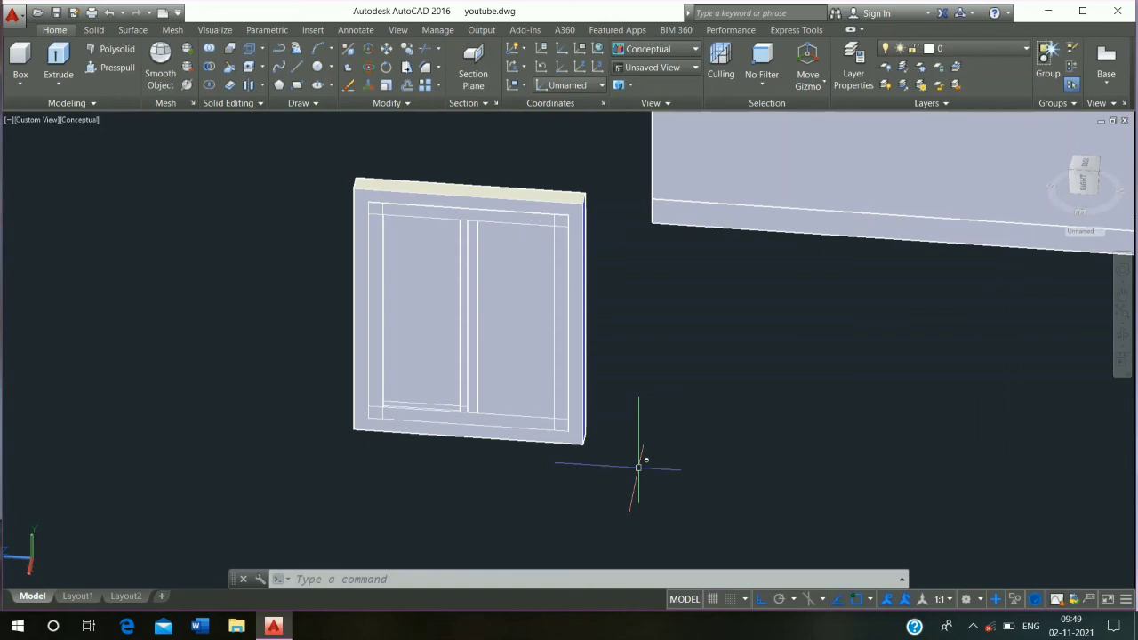
{"action": "type", "text": "WB"}
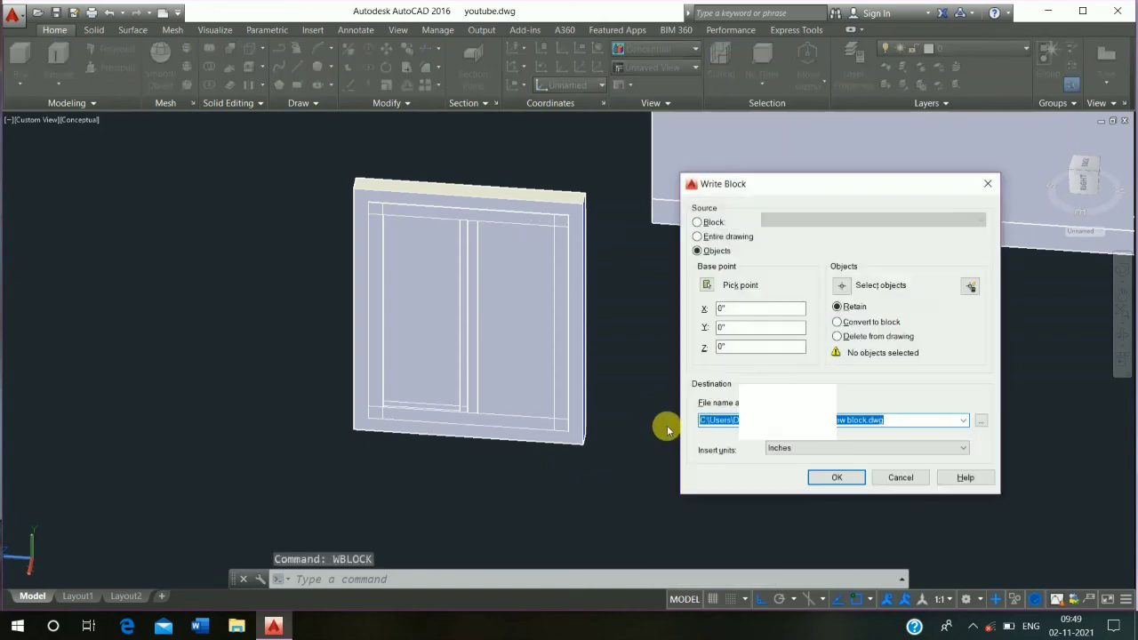
{"action": "left_click", "coordinate": [850, 286]}
{"action": "left_click", "coordinate": [595, 170]}
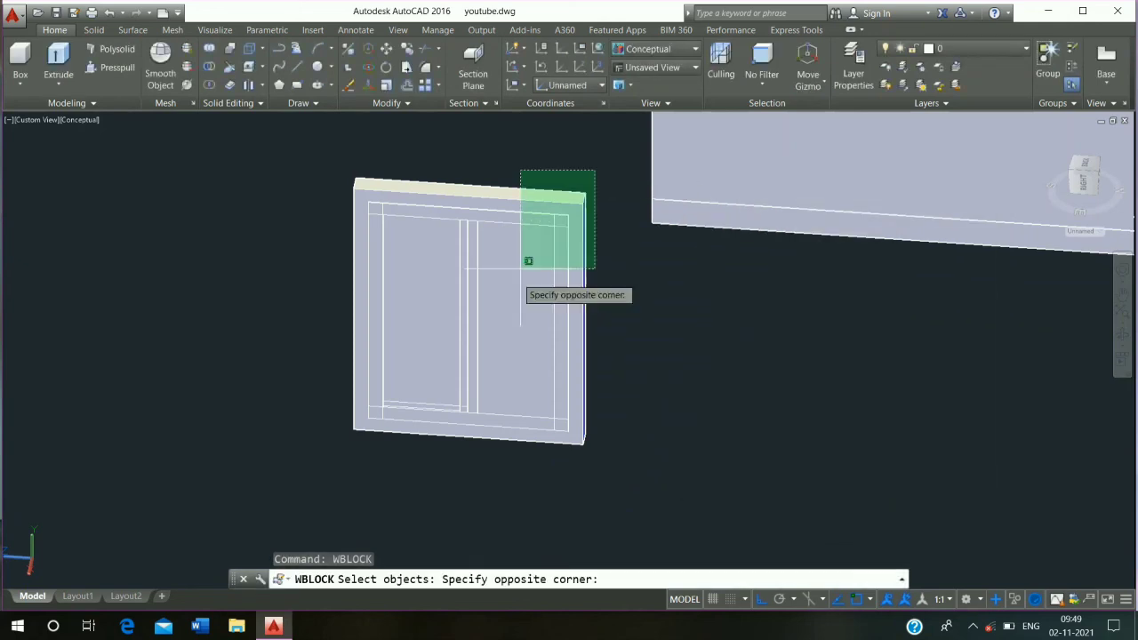
{"action": "left_click", "coordinate": [293, 488]}
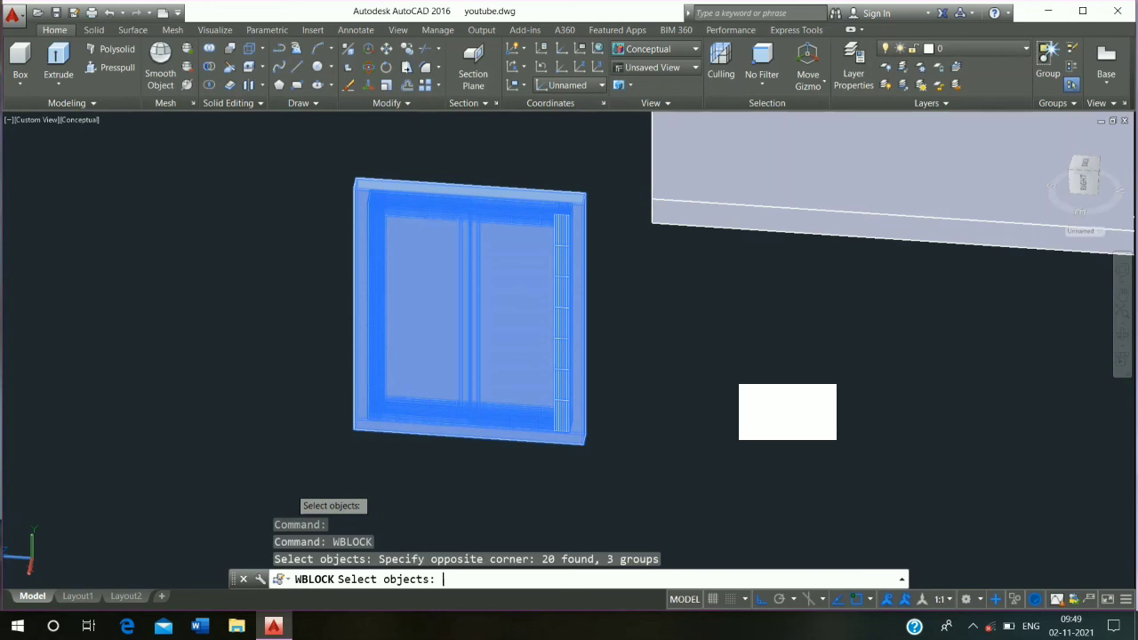
{"action": "key", "text": "Return"}
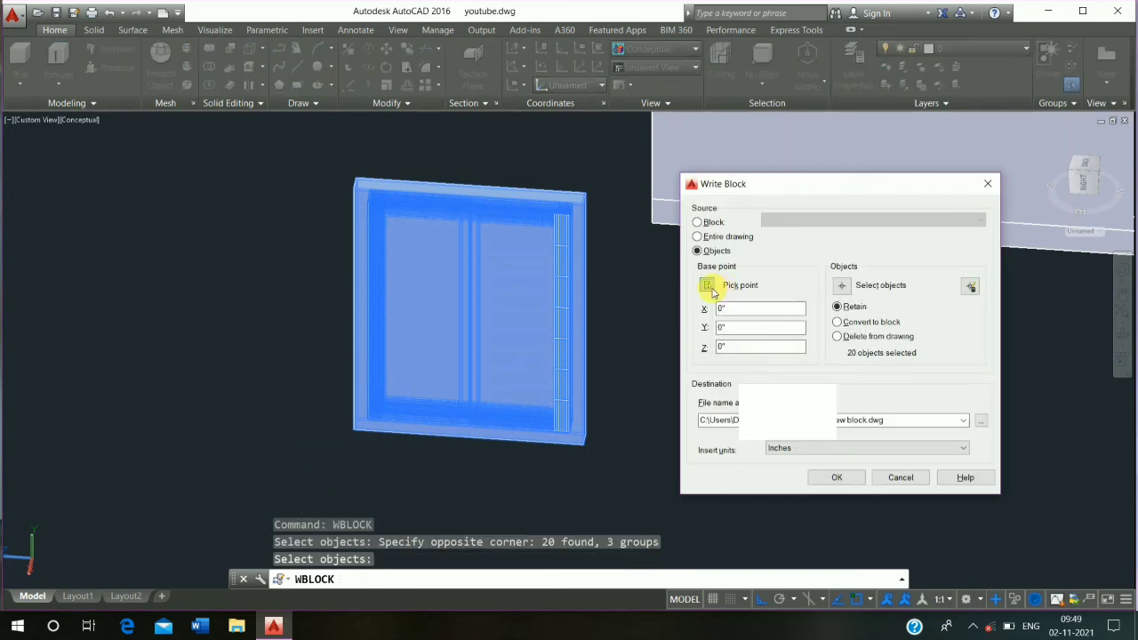
{"action": "left_click", "coordinate": [707, 286]}
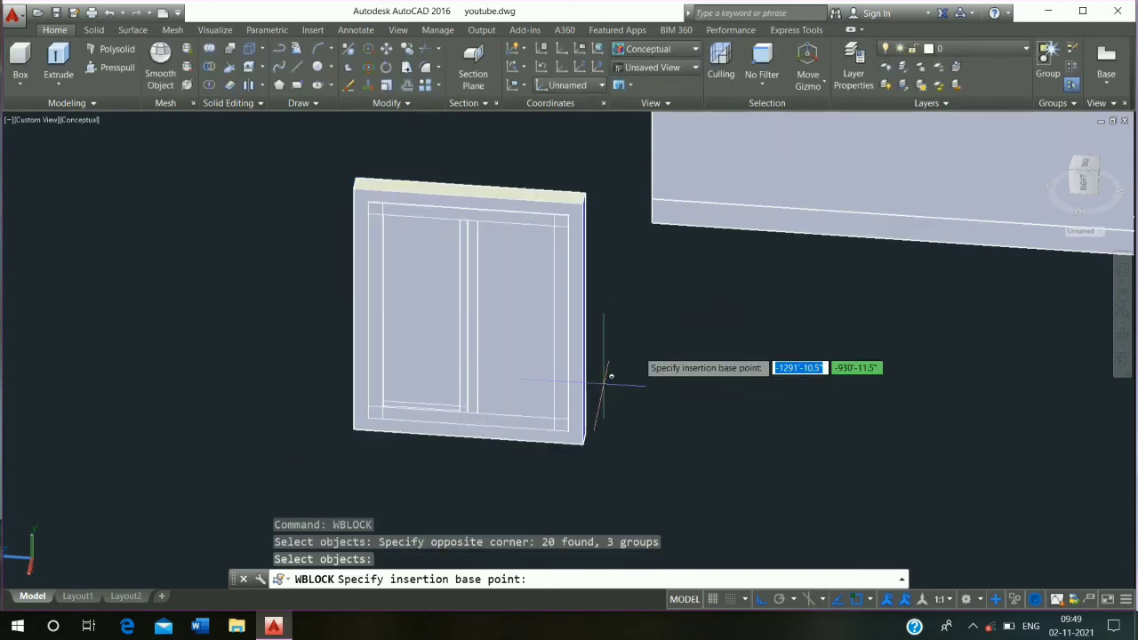
{"action": "left_click", "coordinate": [584, 444]}
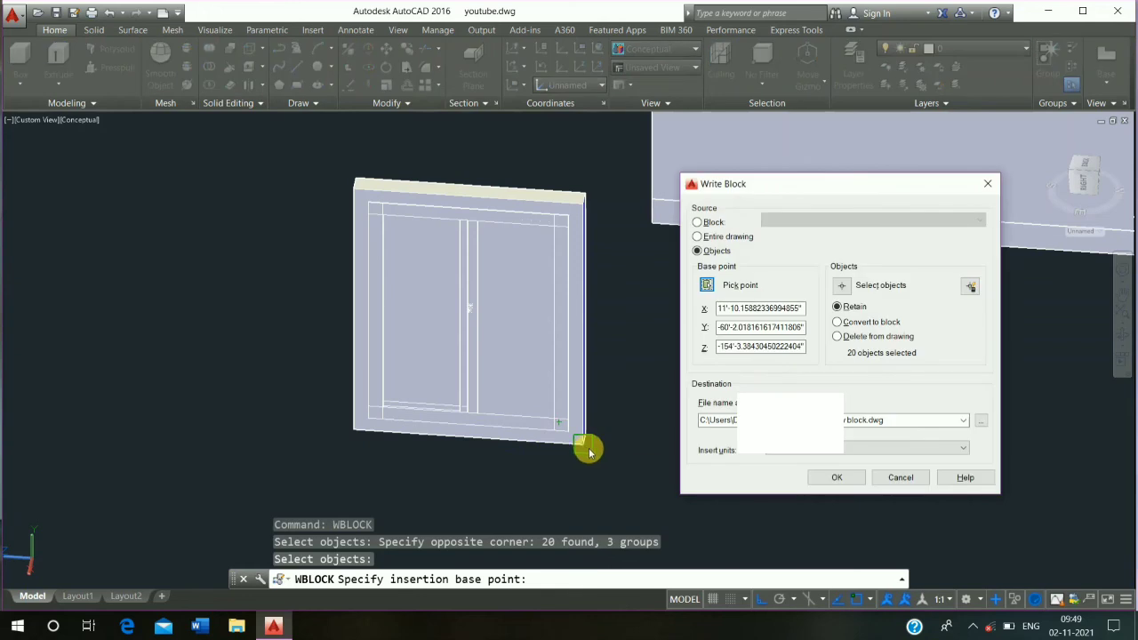
Write the window block to the Desktop as 666.dwg with insert units in inches.
{"action": "left_click", "coordinate": [981, 420]}
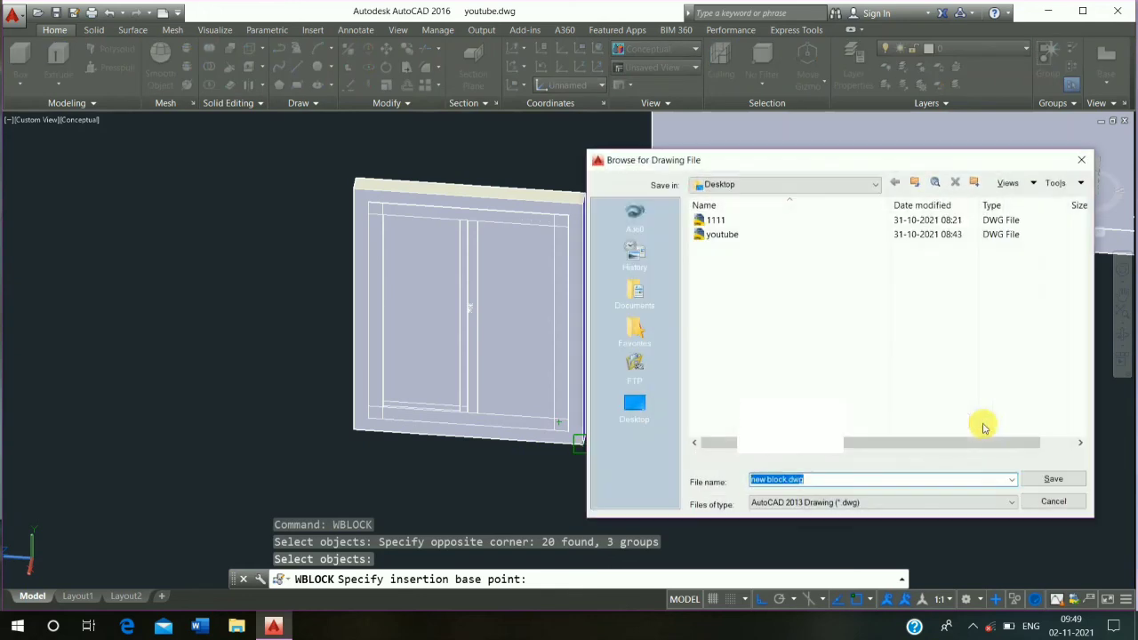
{"action": "left_click", "coordinate": [646, 423]}
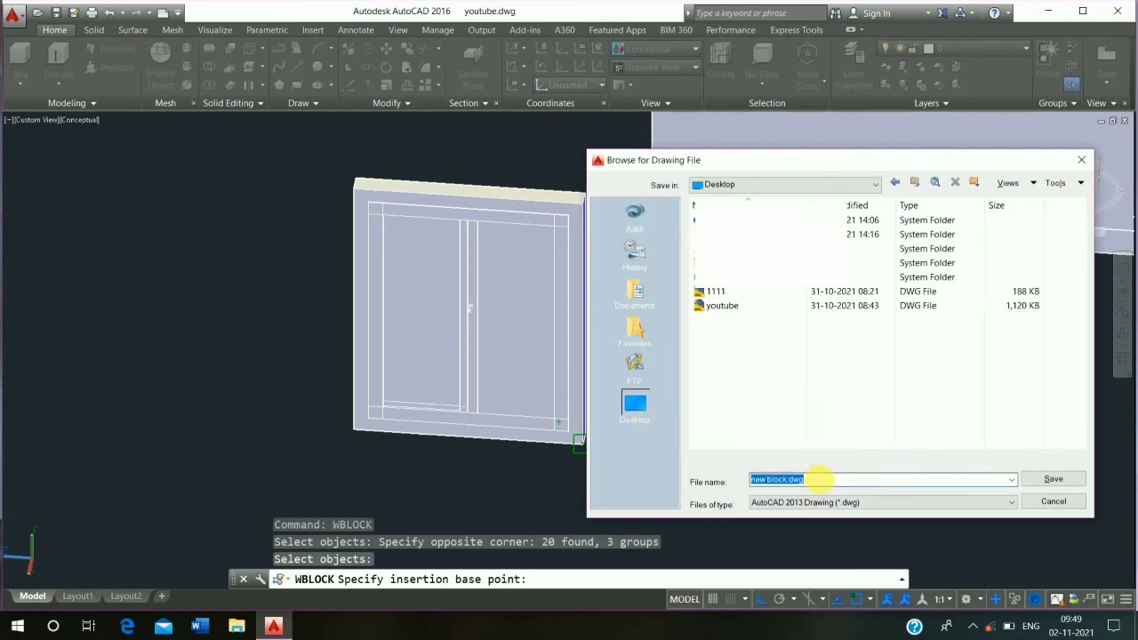
{"action": "left_click", "coordinate": [1035, 487]}
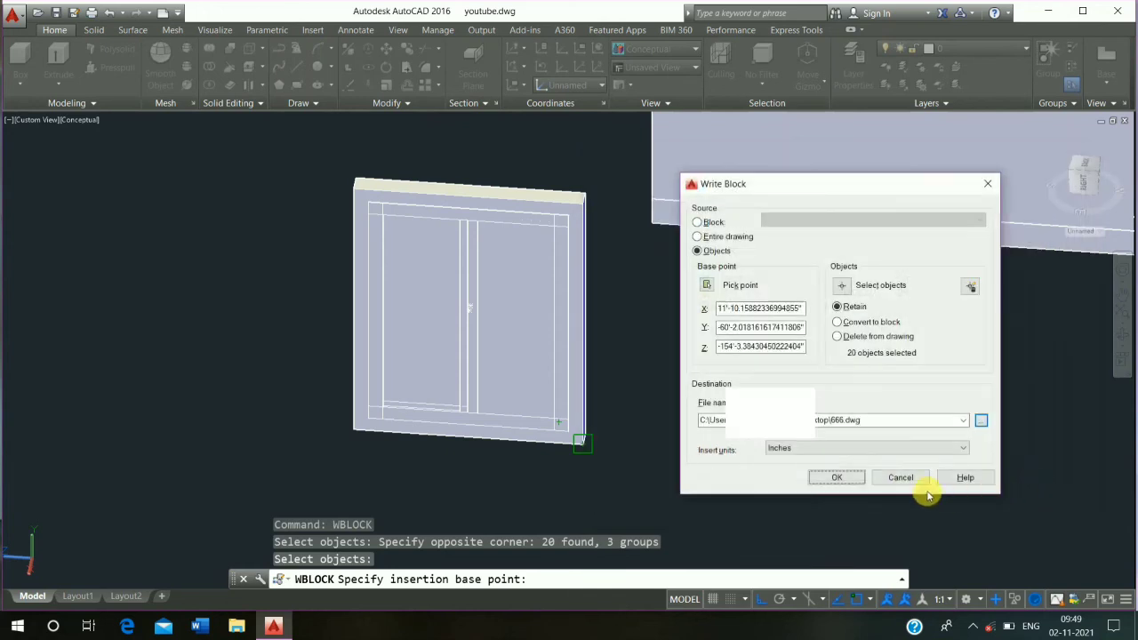
{"action": "left_click", "coordinate": [848, 480]}
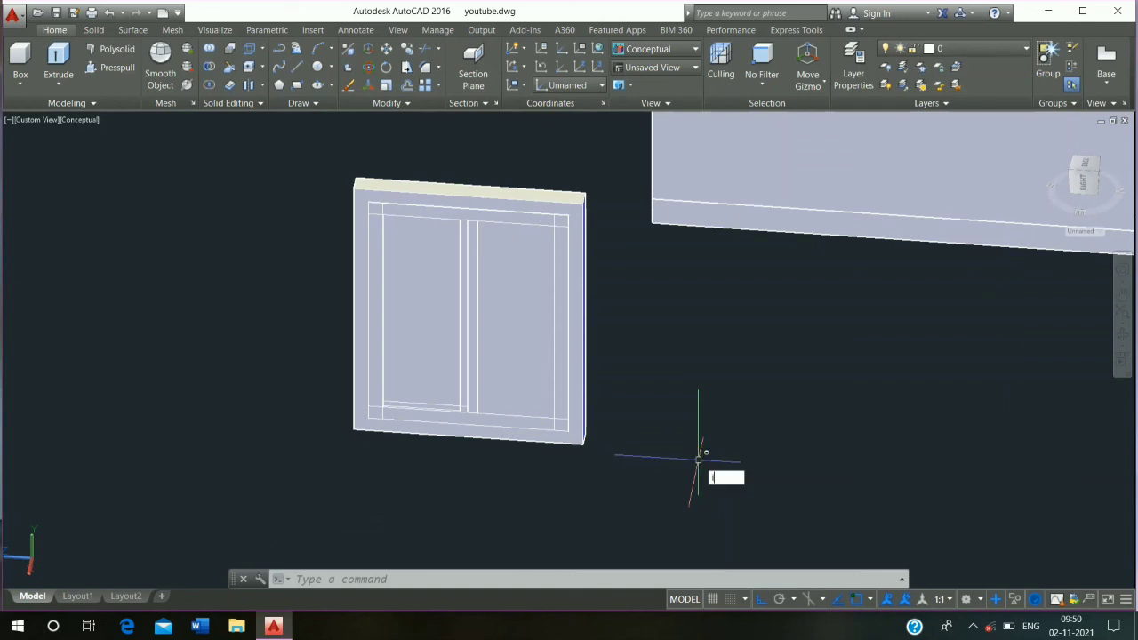
Insert the 666 drawing from the Desktop as a block beside the original standalone window, at scale 1 and rotation 0.
{"action": "type", "text": "i"}
{"action": "key", "text": "Return"}
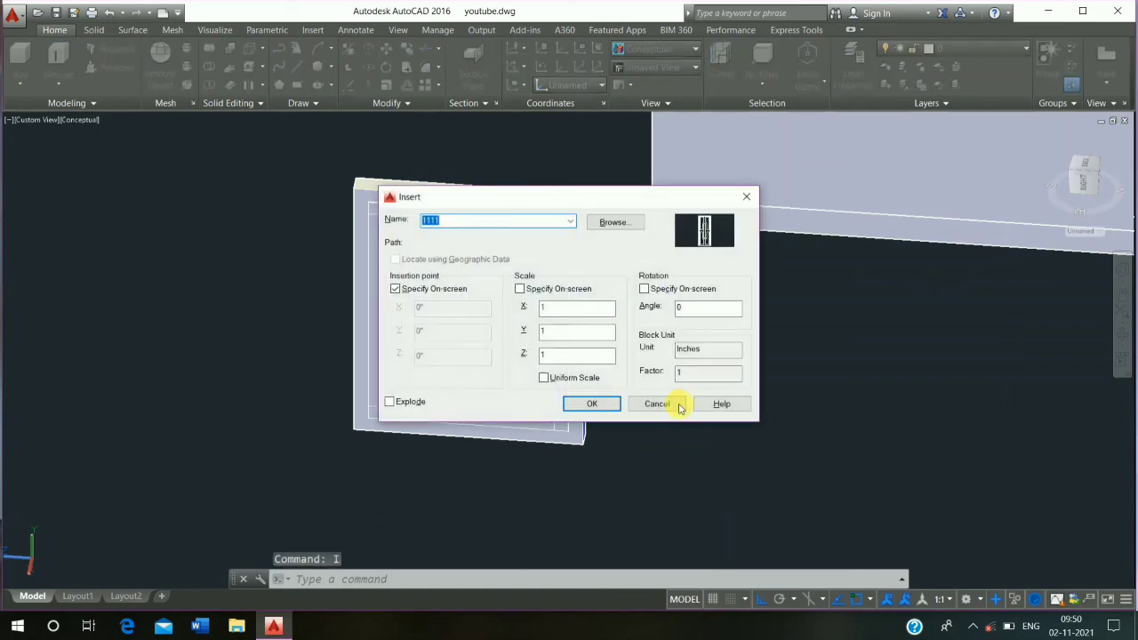
{"action": "left_click", "coordinate": [604, 227]}
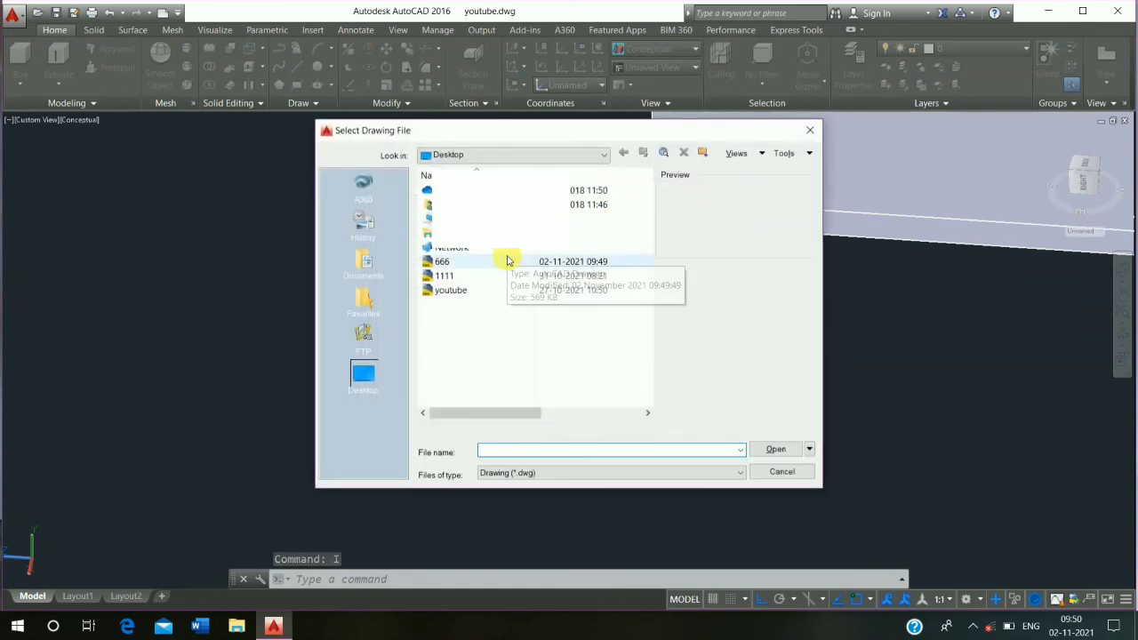
{"action": "left_click", "coordinate": [508, 260]}
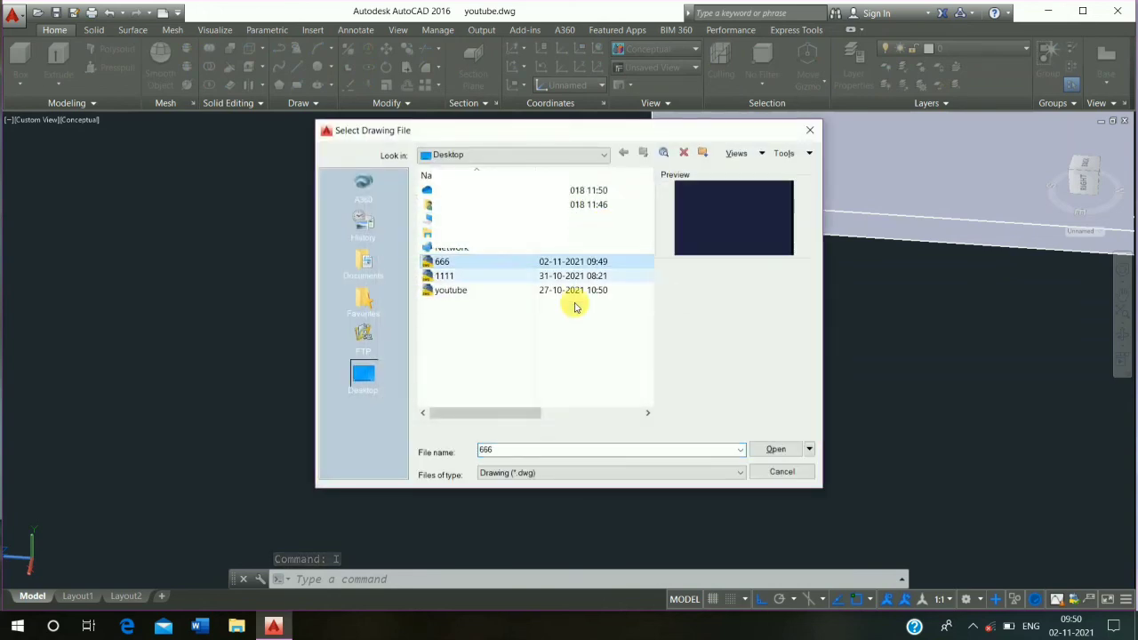
{"action": "left_click", "coordinate": [775, 451]}
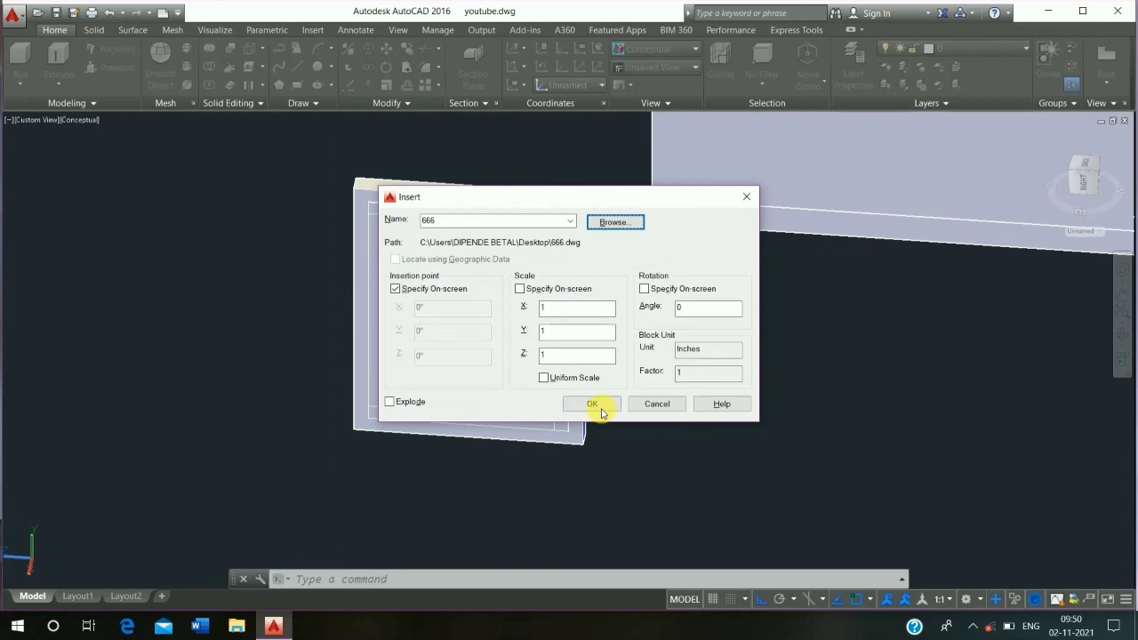
{"action": "left_click", "coordinate": [593, 404]}
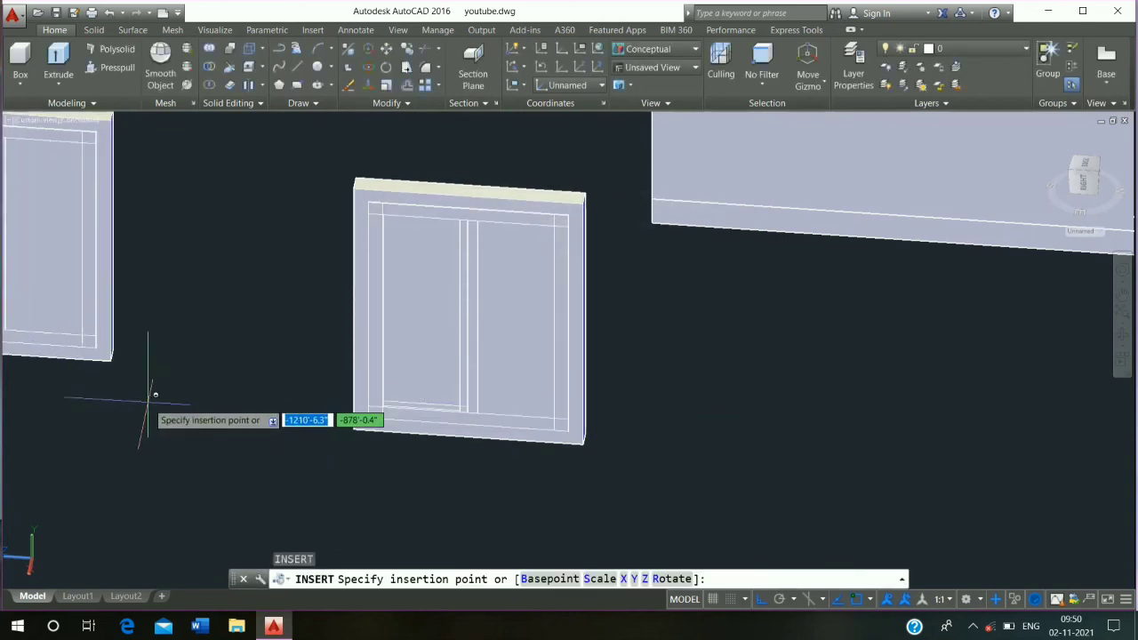
{"action": "left_click", "coordinate": [251, 414]}
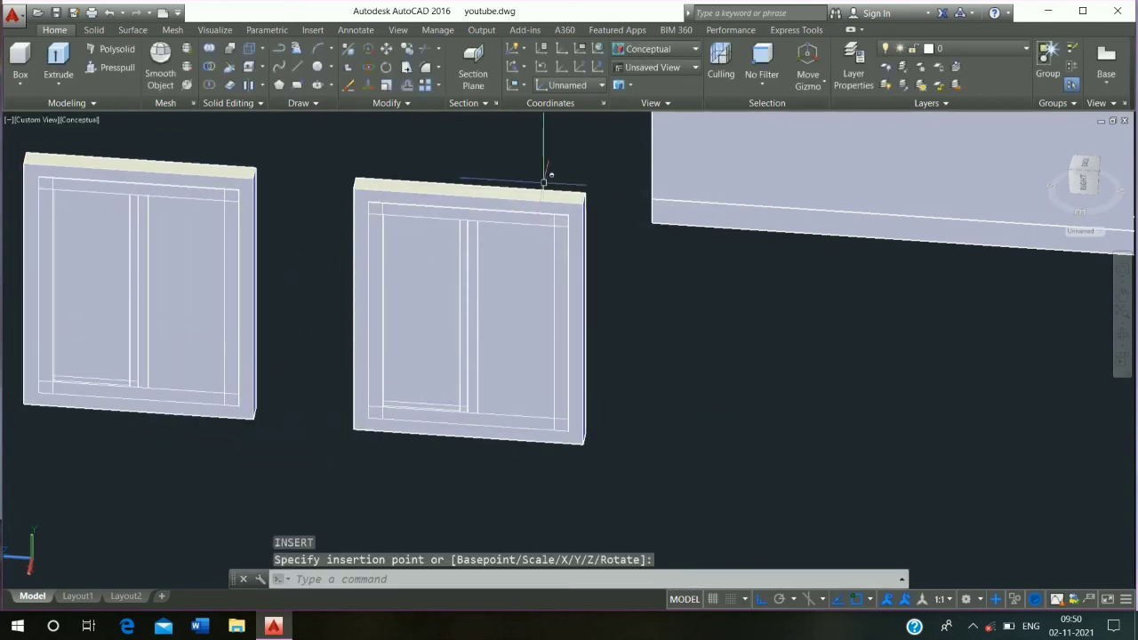
Hide the original standalone window's objects, keeping the inserted block in view.
{"action": "left_click", "coordinate": [605, 178]}
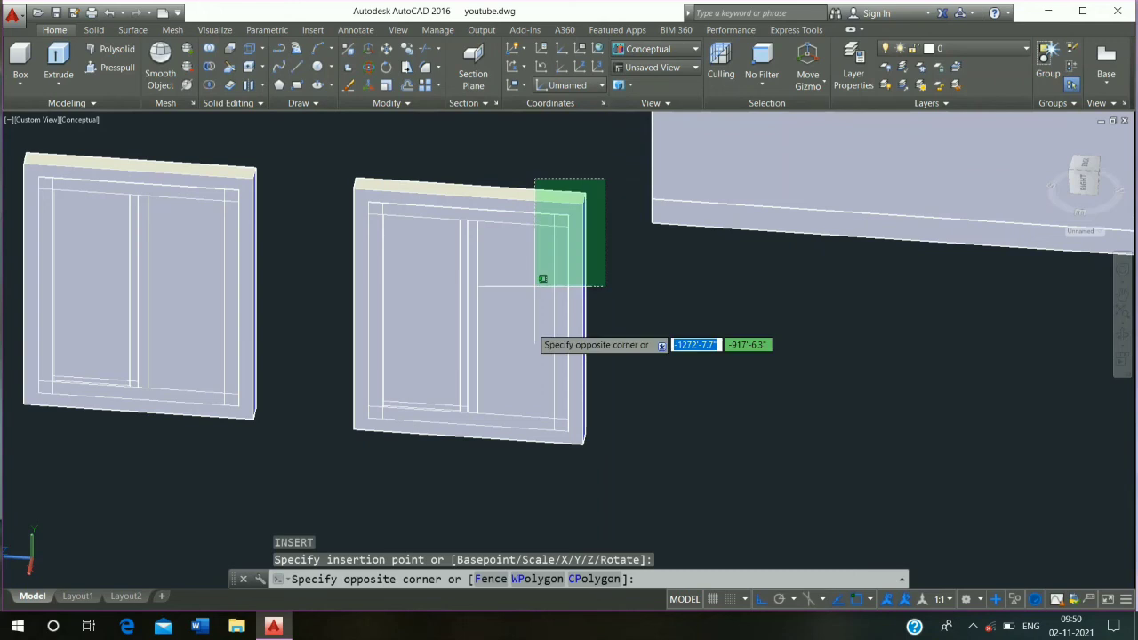
{"action": "left_click", "coordinate": [352, 489]}
{"action": "right_click", "coordinate": [441, 351]}
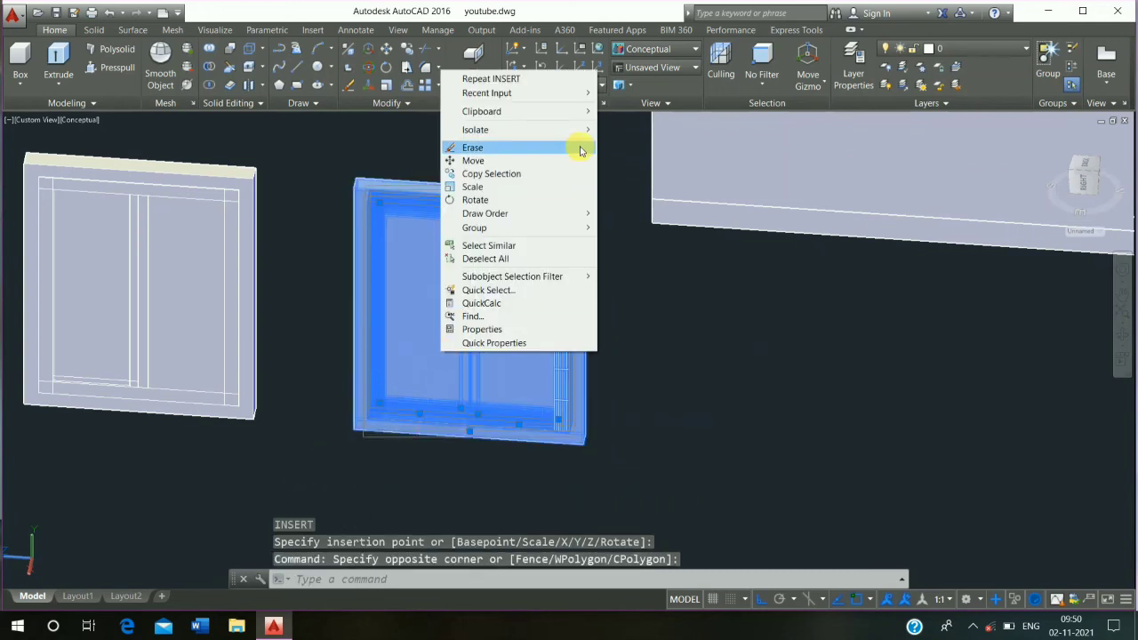
{"action": "mouse_move", "coordinate": [581, 130]}
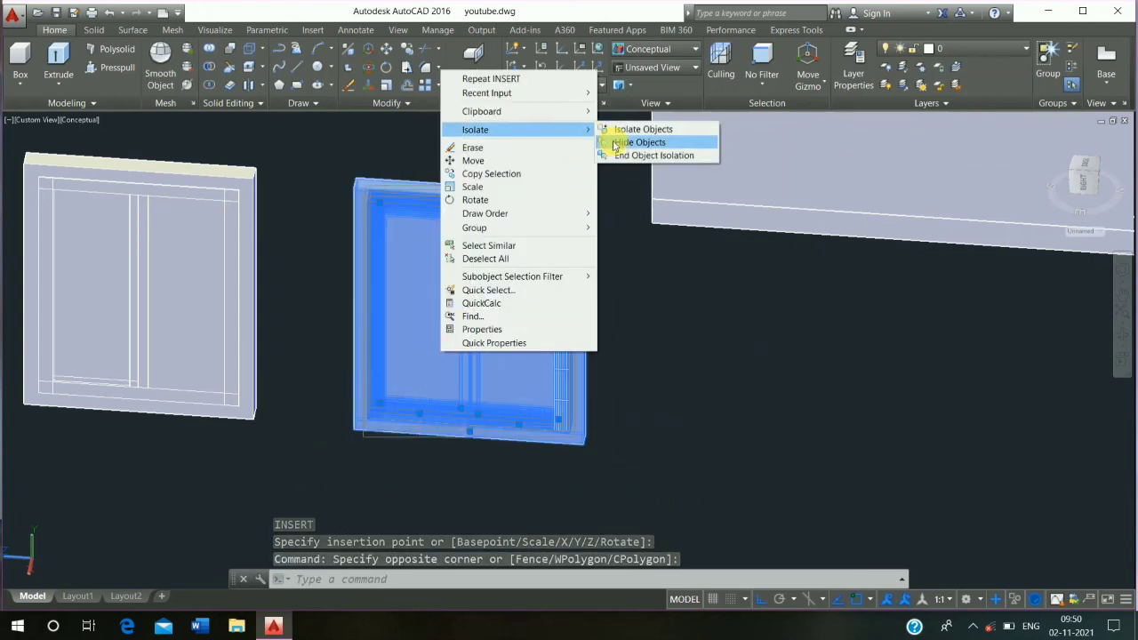
{"action": "left_click", "coordinate": [616, 144]}
{"action": "middle_click_drag", "start_coordinate": [385, 346], "coordinate": [636, 346]}
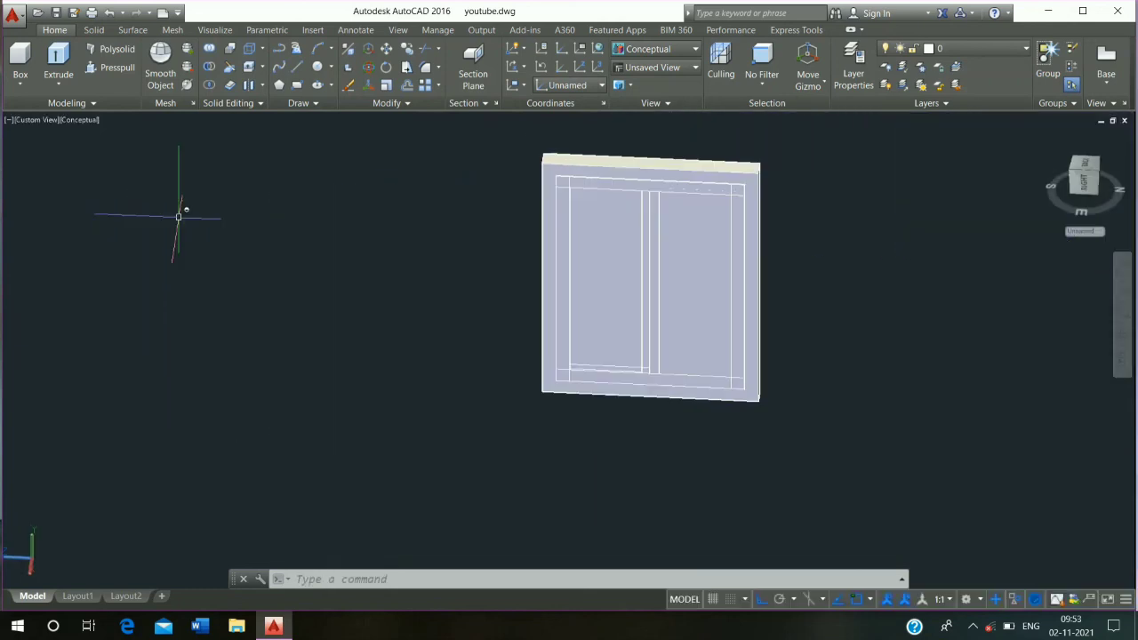
Set the inserted window block's Scale Y to 0.6 in its properties, and close the properties palette.
{"action": "type", "text": "P"}
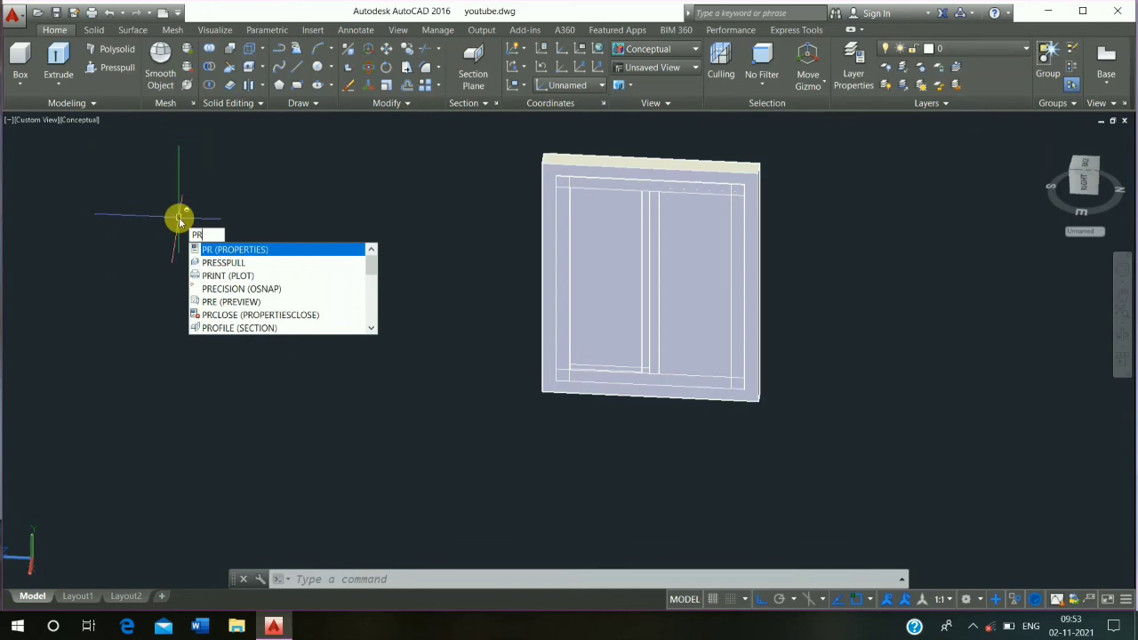
{"action": "type", "text": "r"}
{"action": "key", "text": "Return"}
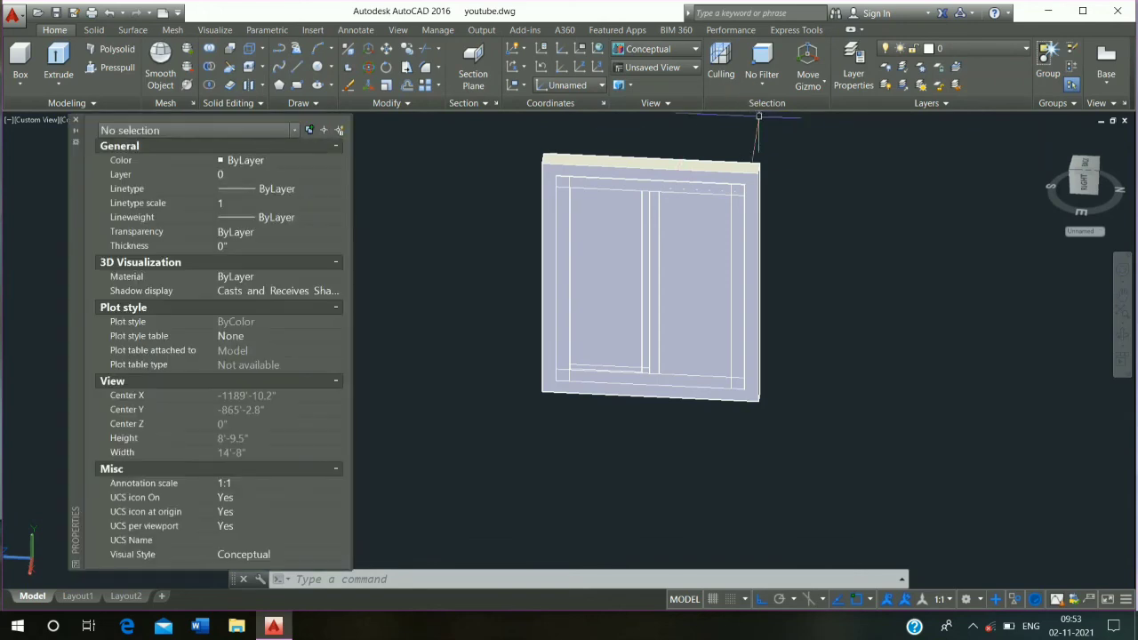
{"action": "left_click", "coordinate": [751, 118]}
{"action": "left_click", "coordinate": [455, 449]}
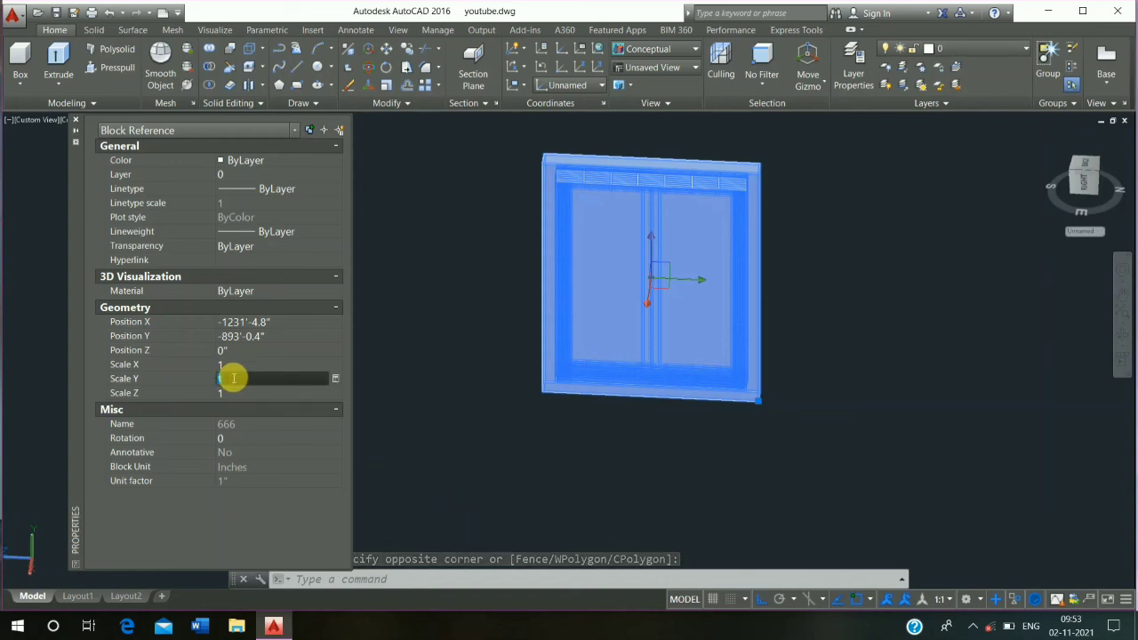
{"action": "type", "text": "0.6"}
{"action": "key", "text": "Tab"}
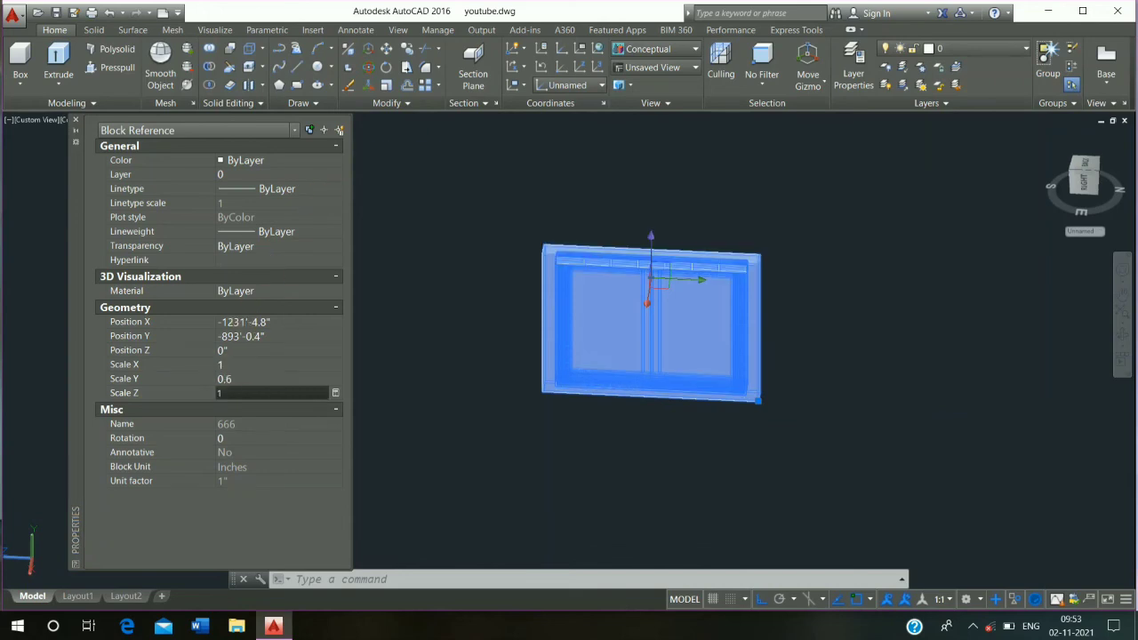
{"action": "key", "text": "Escape"}
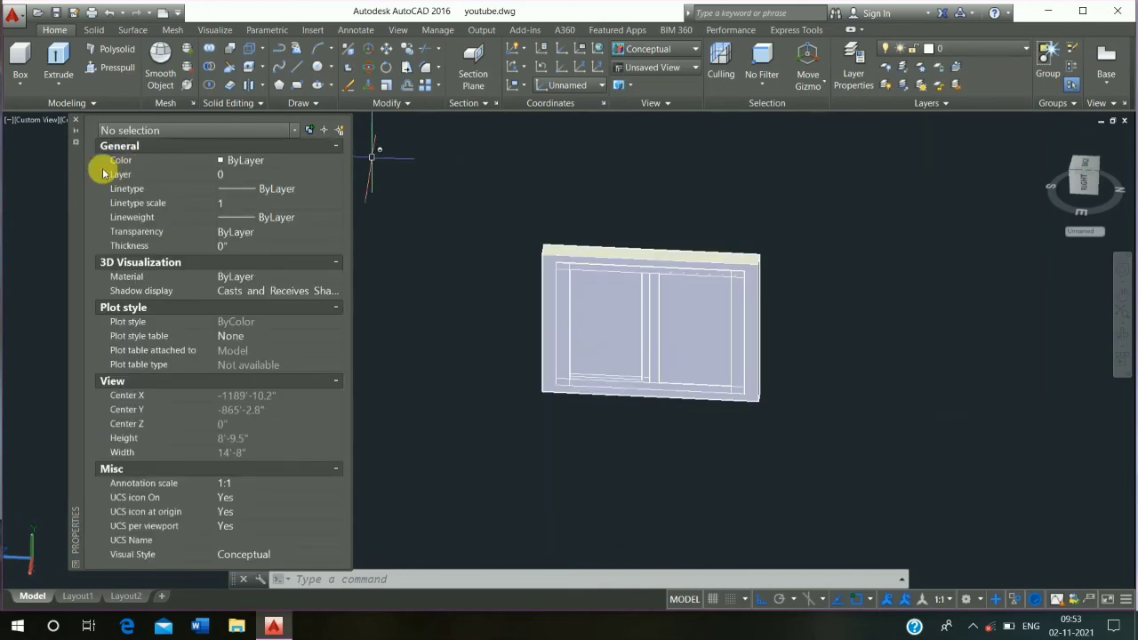
{"action": "left_click", "coordinate": [75, 121]}
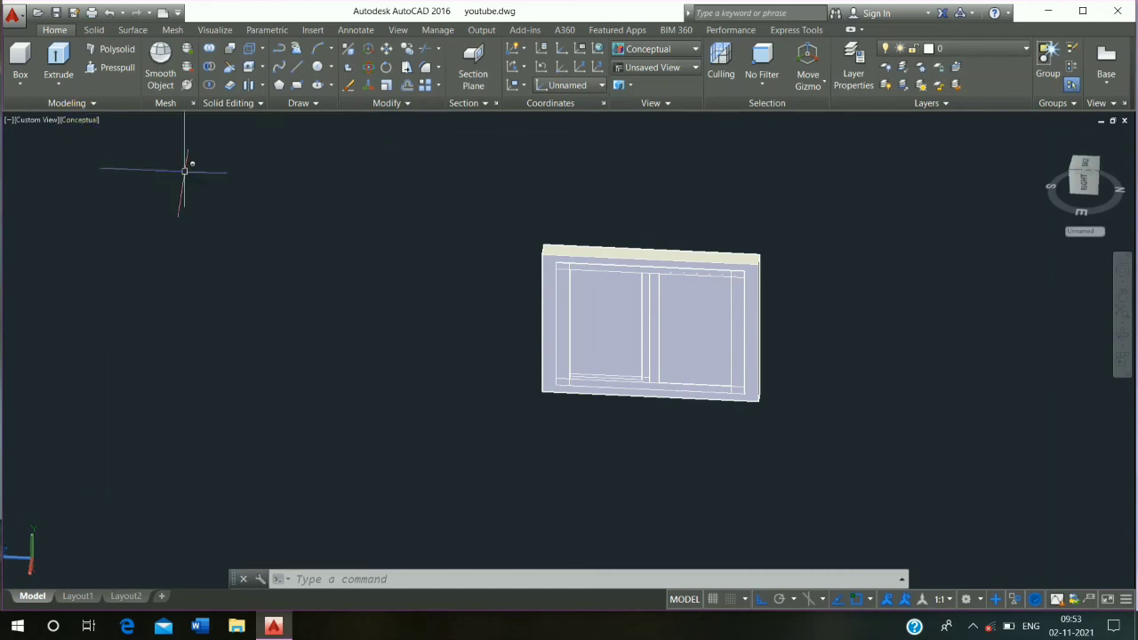
Start copying the shortened window block with the midpoint of its lower short edge as the base point.
{"action": "middle_click_drag", "start_coordinate": [184, 169], "coordinate": [723, 156], "text": "shift"}
{"action": "left_click", "coordinate": [777, 131]}
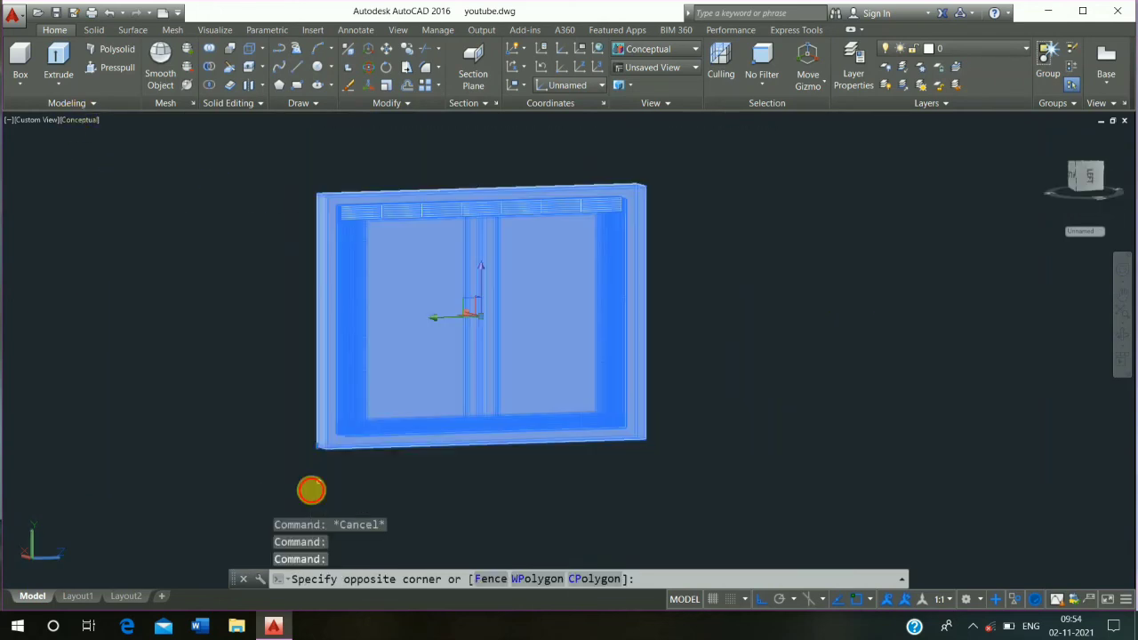
{"action": "left_click", "coordinate": [309, 480]}
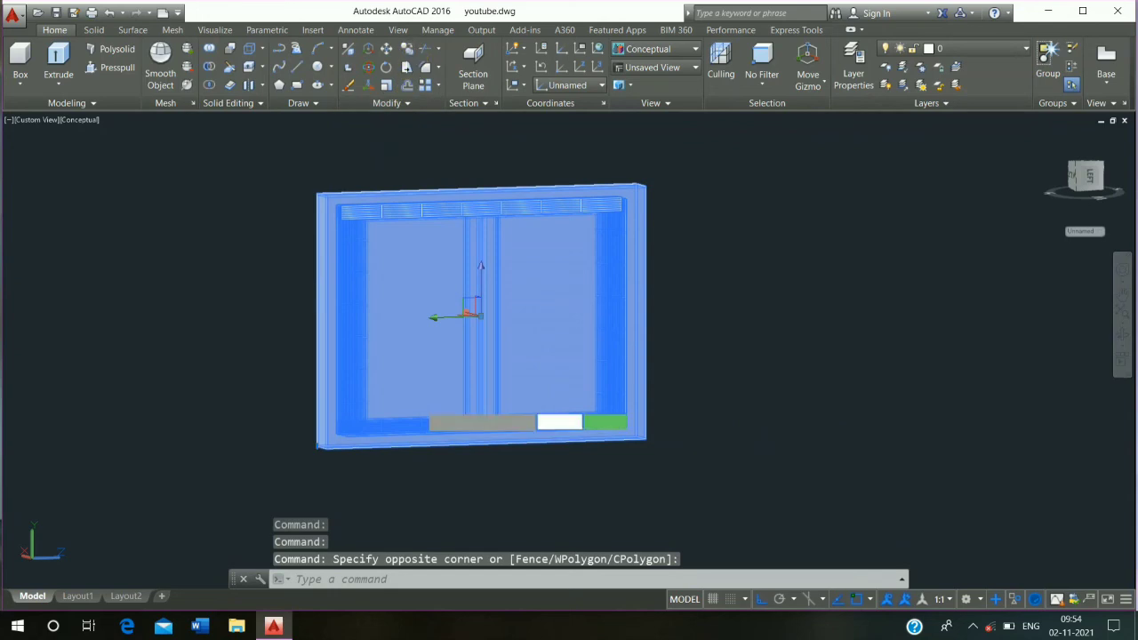
{"action": "type", "text": "co"}
{"action": "key", "text": "Return"}
{"action": "scroll", "coordinate": [318, 434], "scroll_direction": "up", "scroll_amount": 5}
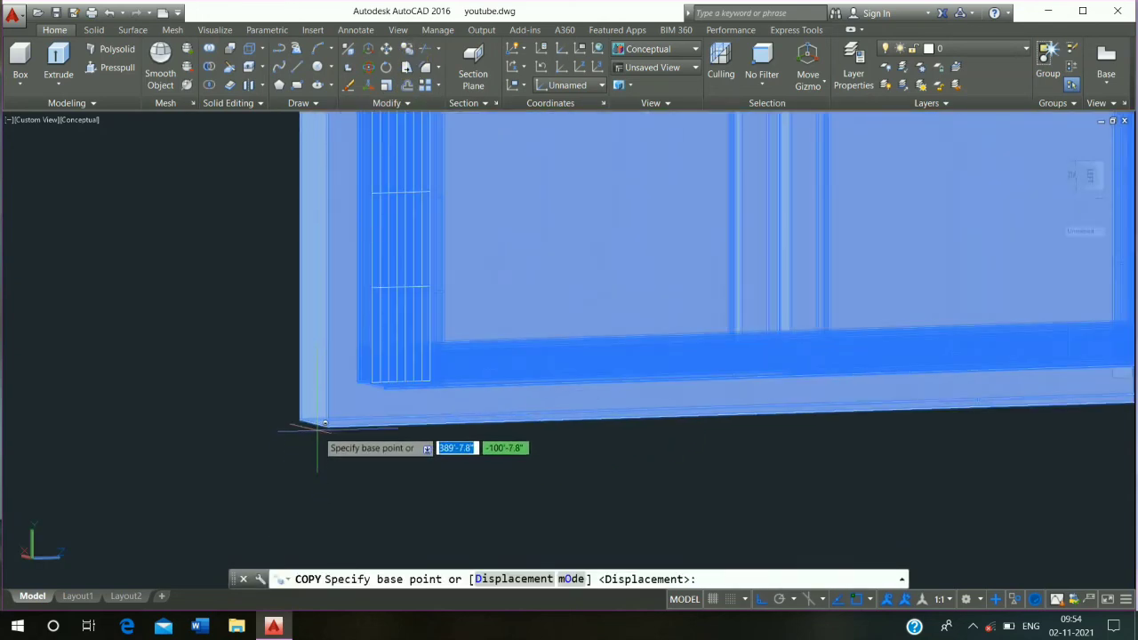
{"action": "left_click", "coordinate": [323, 431]}
Place the copy at the lower edge midpoint of the small opening near the house corner and end the Copy command.
{"action": "scroll", "coordinate": [329, 428], "scroll_direction": "down", "scroll_amount": 5}
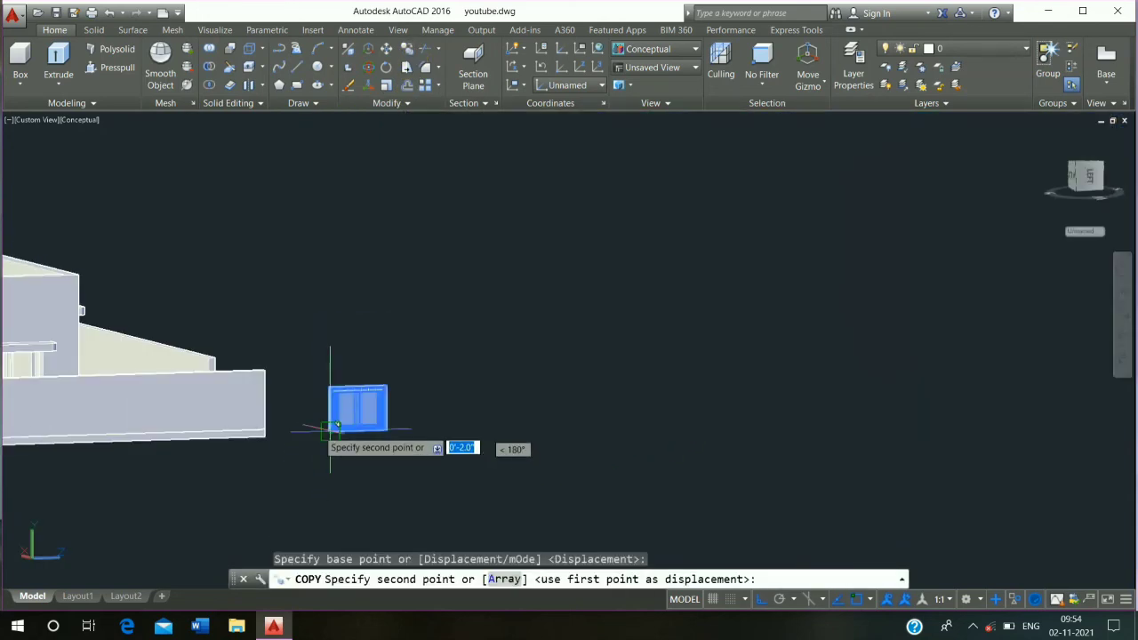
{"action": "middle_click_drag", "start_coordinate": [336, 426], "coordinate": [803, 439]}
{"action": "middle_click_drag", "start_coordinate": [417, 369], "coordinate": [364, 457], "text": "shift"}
{"action": "scroll", "coordinate": [382, 491], "scroll_direction": "up", "scroll_amount": 2}
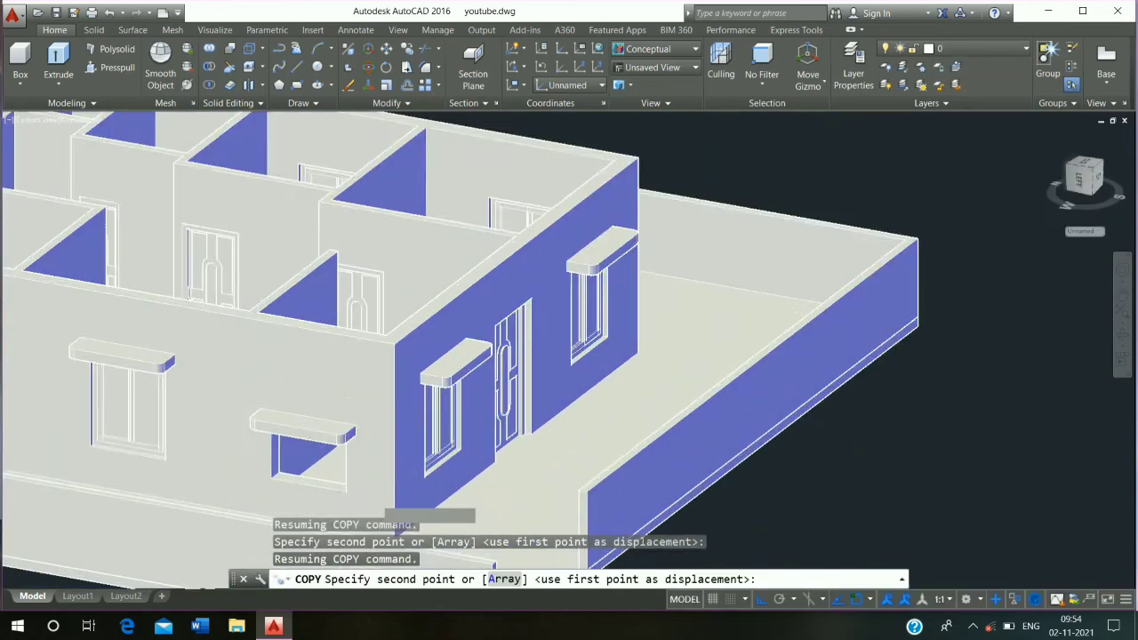
{"action": "scroll", "coordinate": [382, 490], "scroll_direction": "up", "scroll_amount": 5}
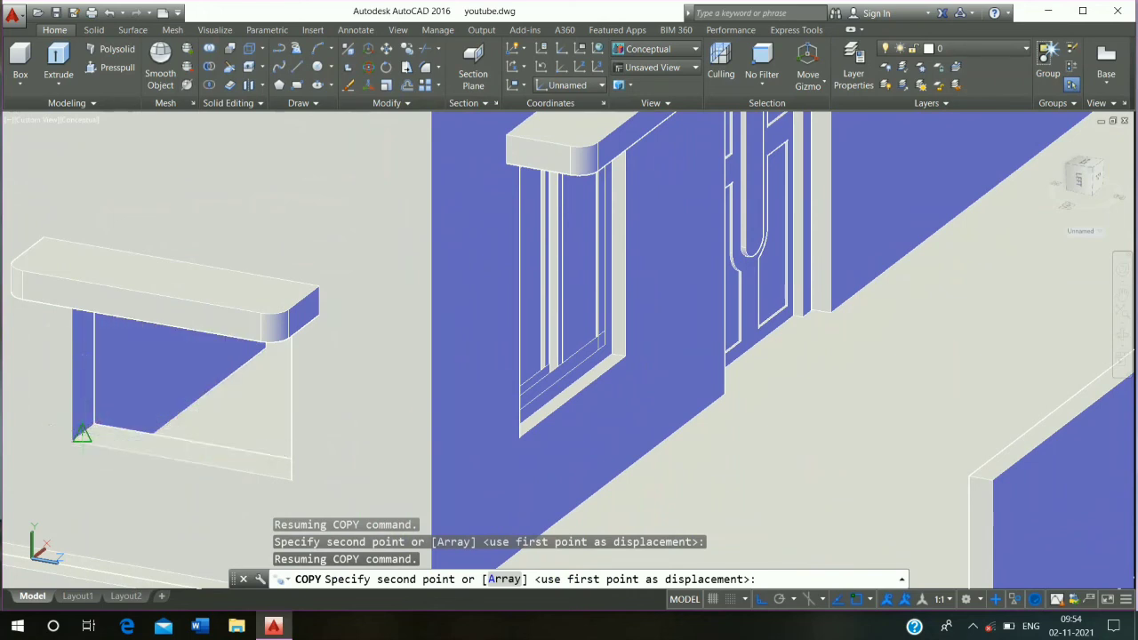
{"action": "left_click", "coordinate": [81, 434]}
{"action": "key", "text": "Escape"}
{"action": "key", "text": "Escape"}
{"action": "key", "text": "Escape"}
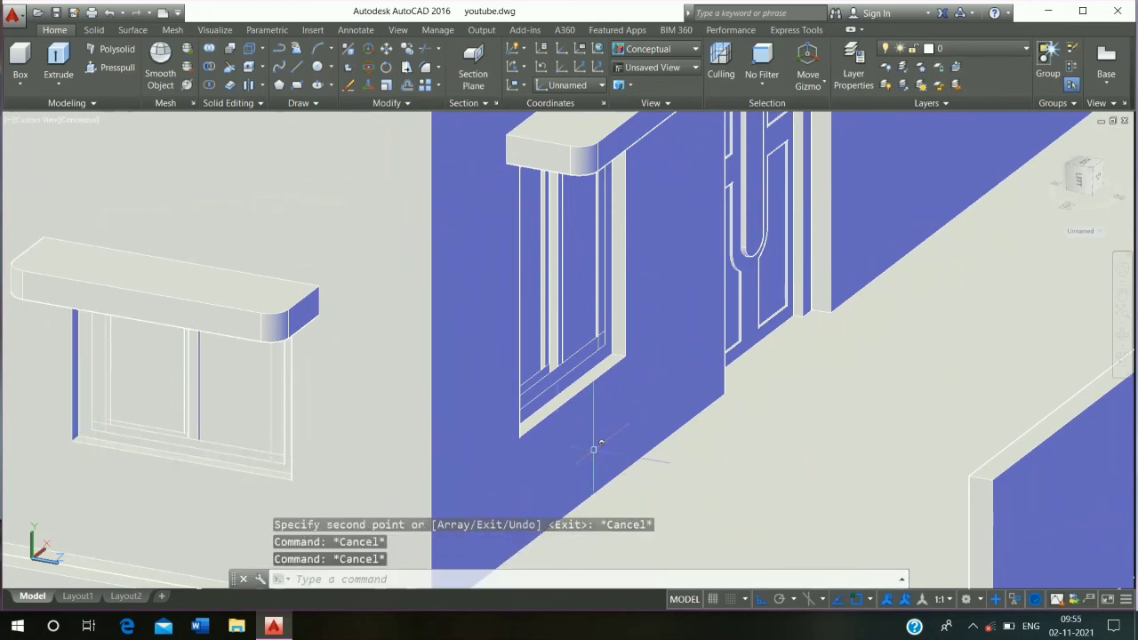
Erase the leftover shortened window block standing outside the compound wall.
{"action": "scroll", "coordinate": [593, 451], "scroll_direction": "down", "scroll_amount": 5}
{"action": "left_click", "coordinate": [911, 409]}
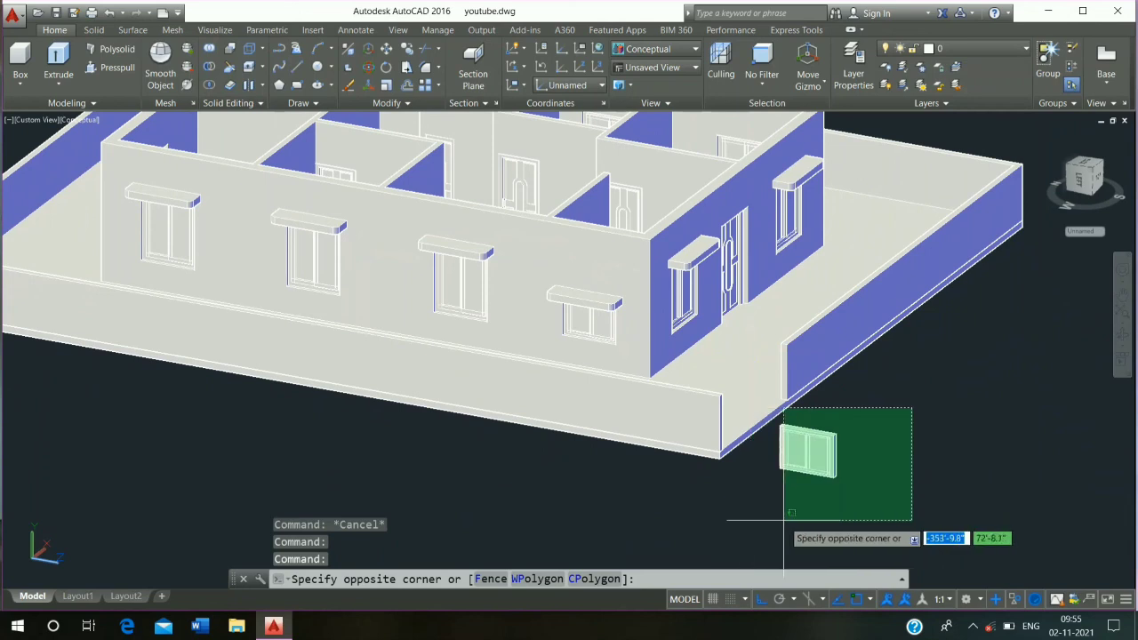
{"action": "left_click", "coordinate": [791, 519]}
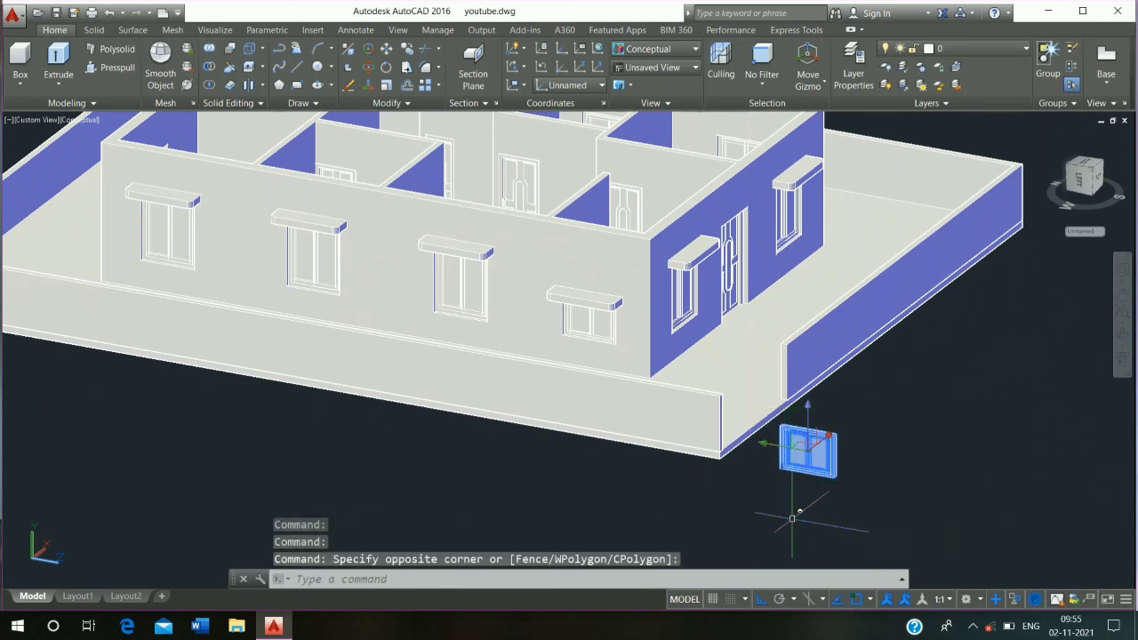
{"action": "type", "text": "e"}
{"action": "key", "text": "Return"}
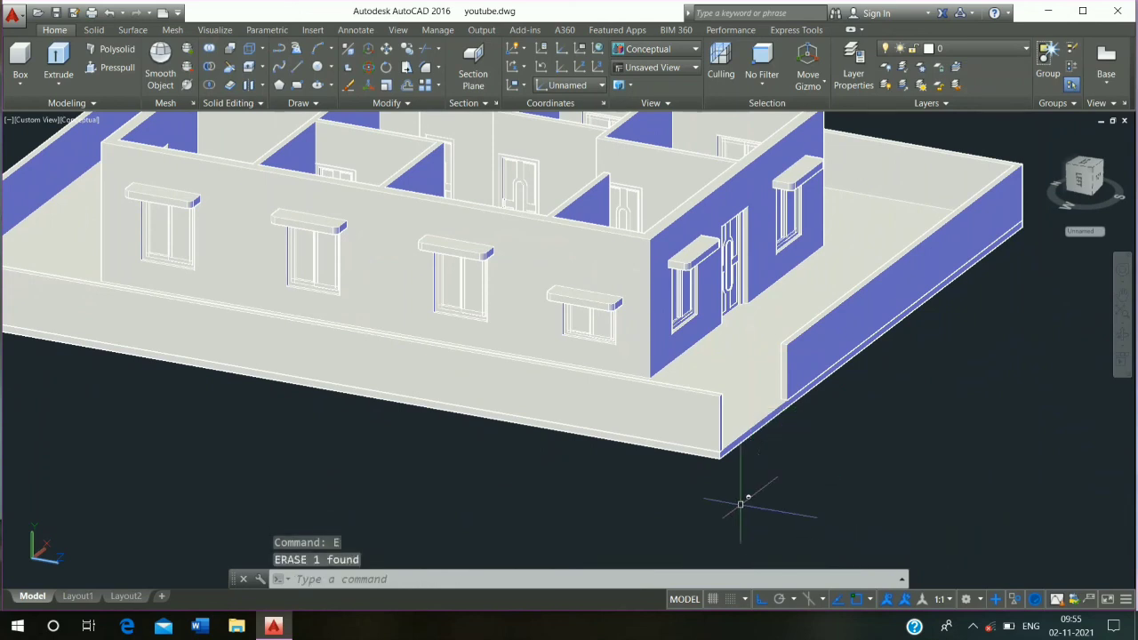
Set the viewport's visual style to Realistic and view the house from a higher angle.
{"action": "middle_click_drag", "start_coordinate": [622, 412], "coordinate": [660, 518], "text": "shift"}
{"action": "left_click", "coordinate": [80, 119]}
{"action": "left_click", "coordinate": [45, 207]}
{"action": "left_click", "coordinate": [45, 203]}
{"action": "left_click", "coordinate": [51, 174]}
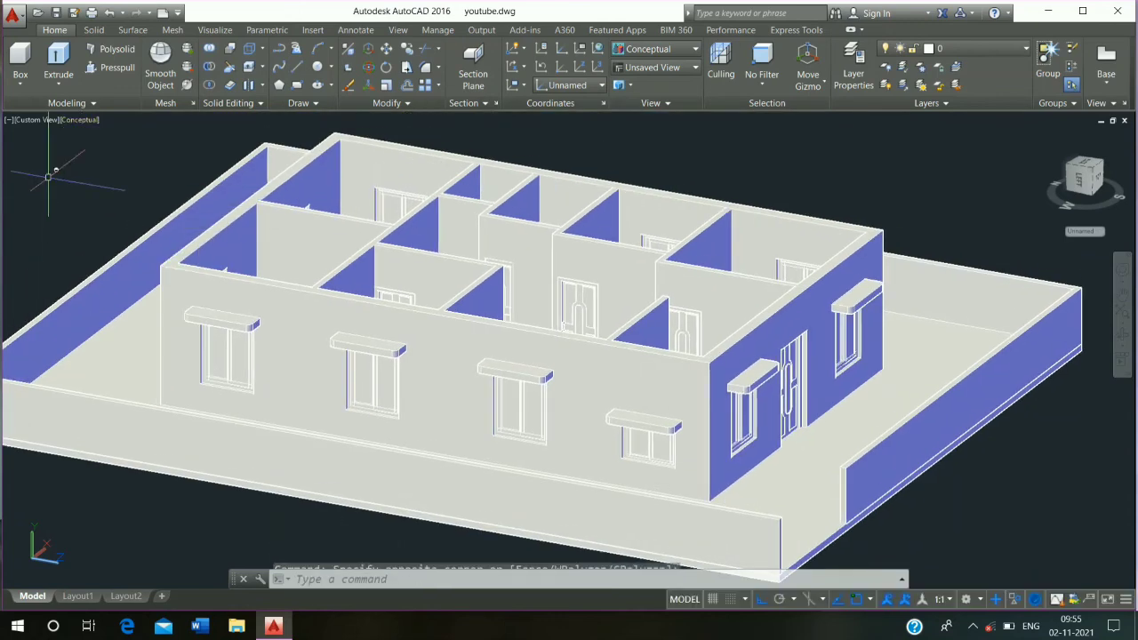
{"action": "left_click", "coordinate": [80, 120]}
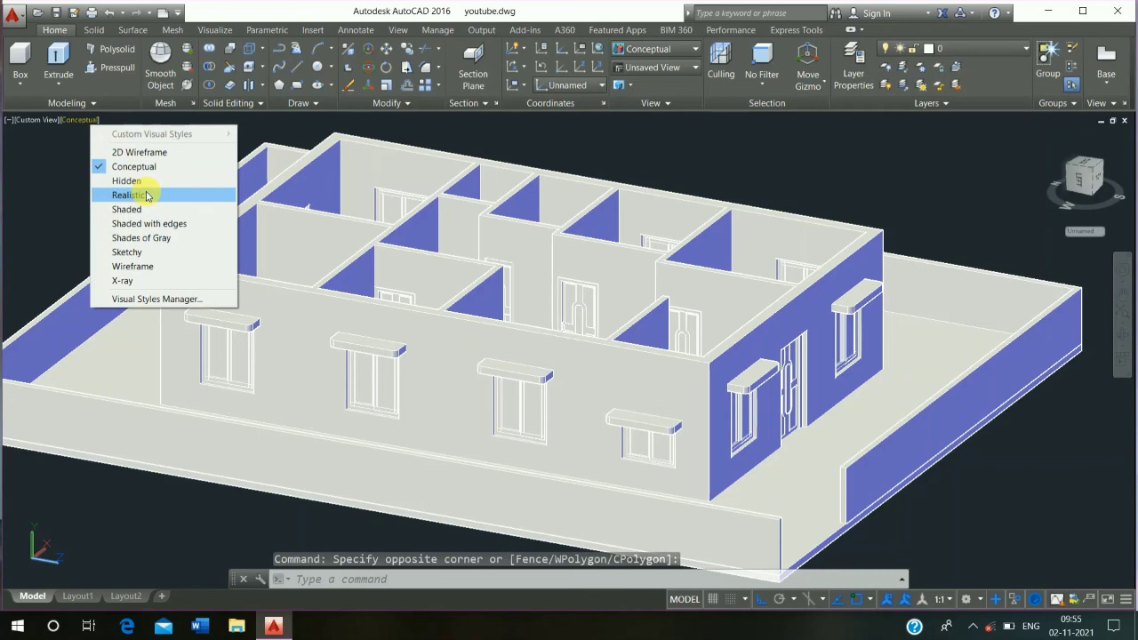
{"action": "left_click", "coordinate": [129, 195]}
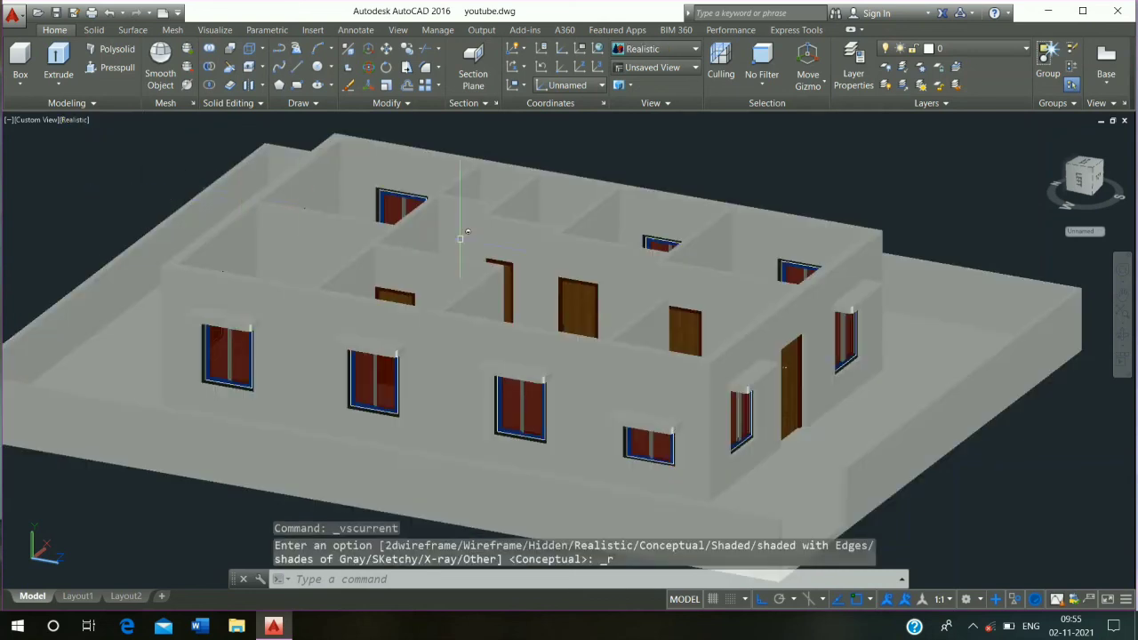
{"action": "middle_click_drag", "start_coordinate": [498, 277], "coordinate": [507, 311], "text": "shift"}
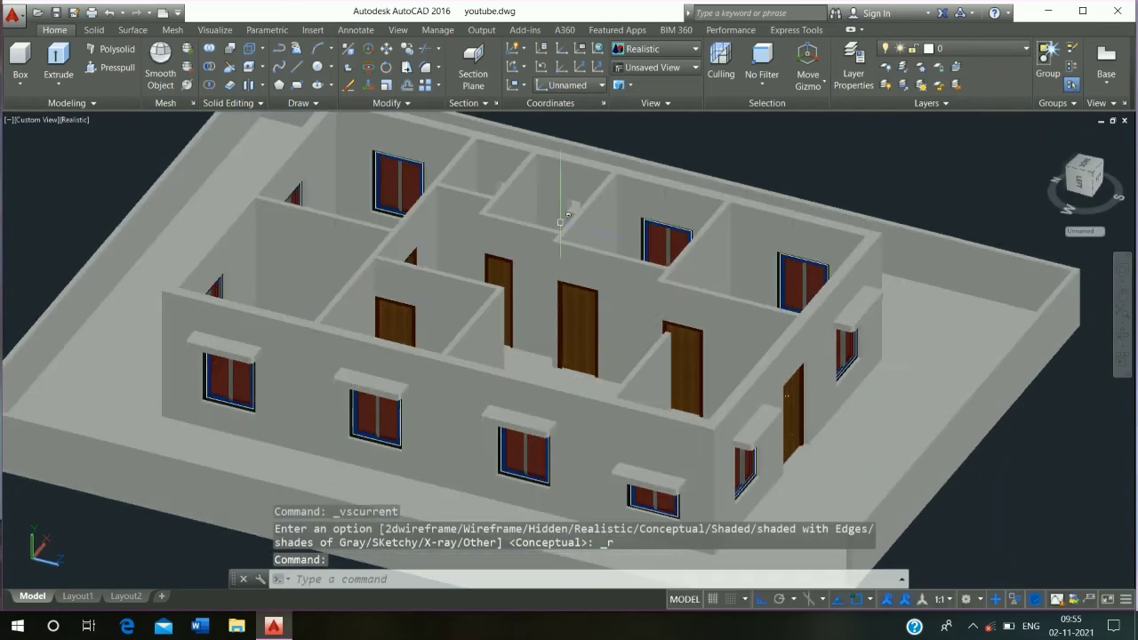